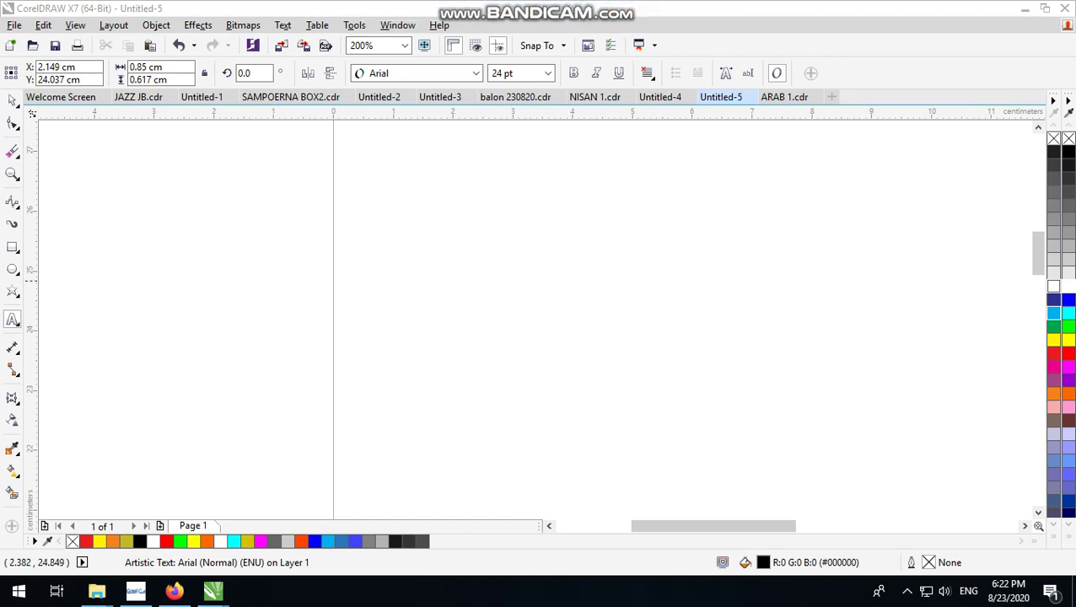
Type the artistic text 'Pesona Gadis Desa', breaking the line so 'Gadis Desa' sits below 'Pesona'.
left_click(449, 300)
type("p")
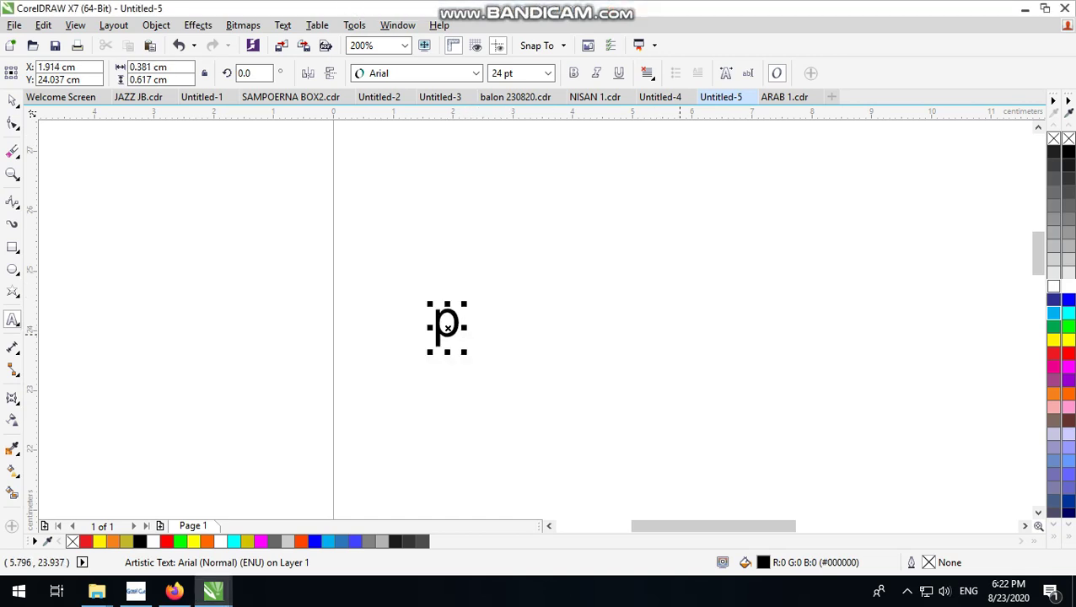
key("BackSpace")
type("P")
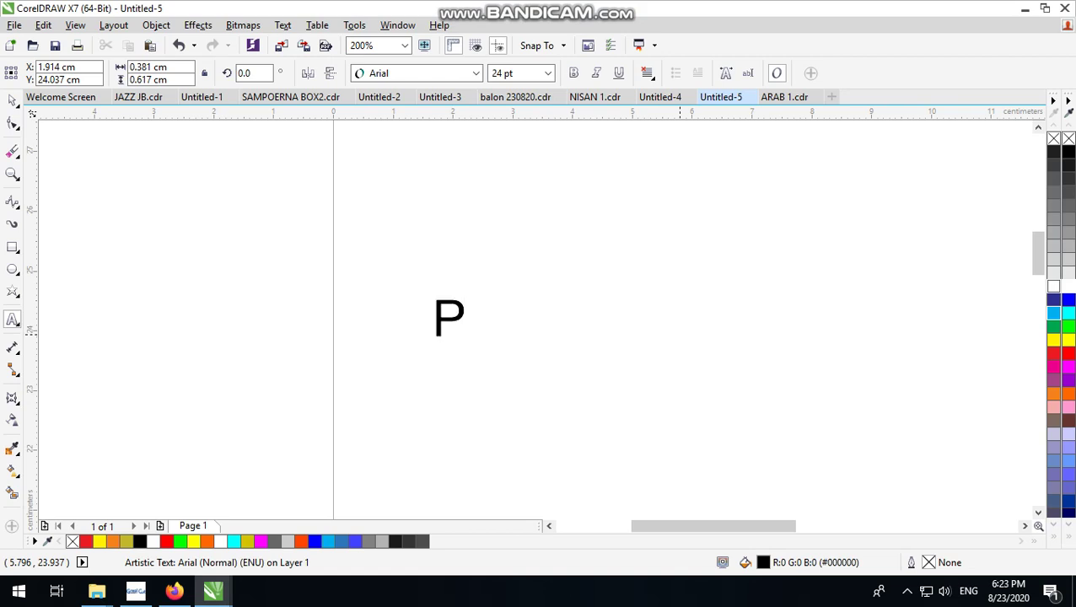
type("eso")
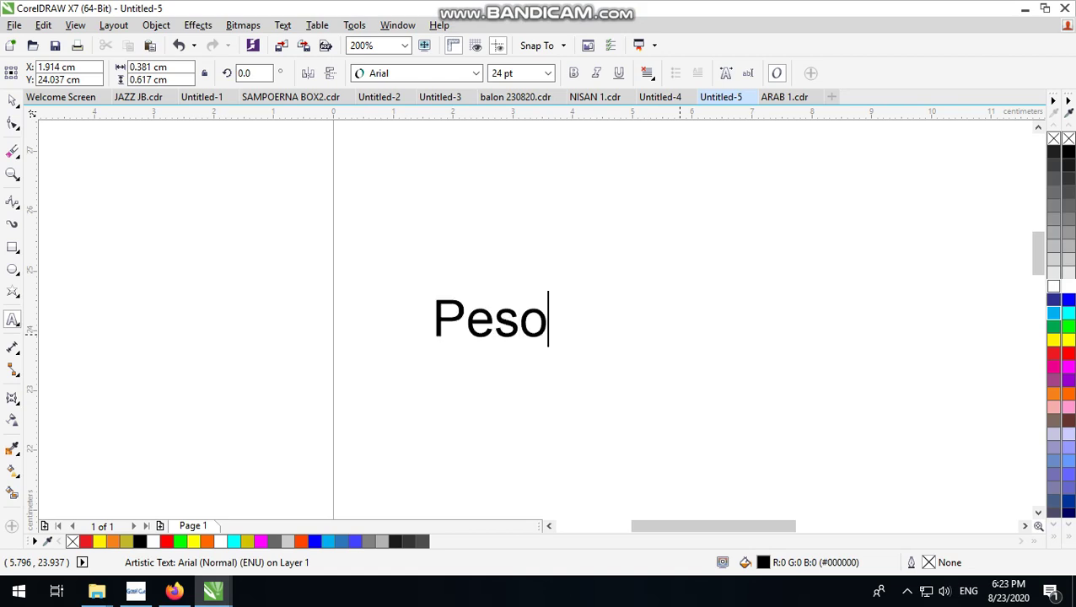
type("na")
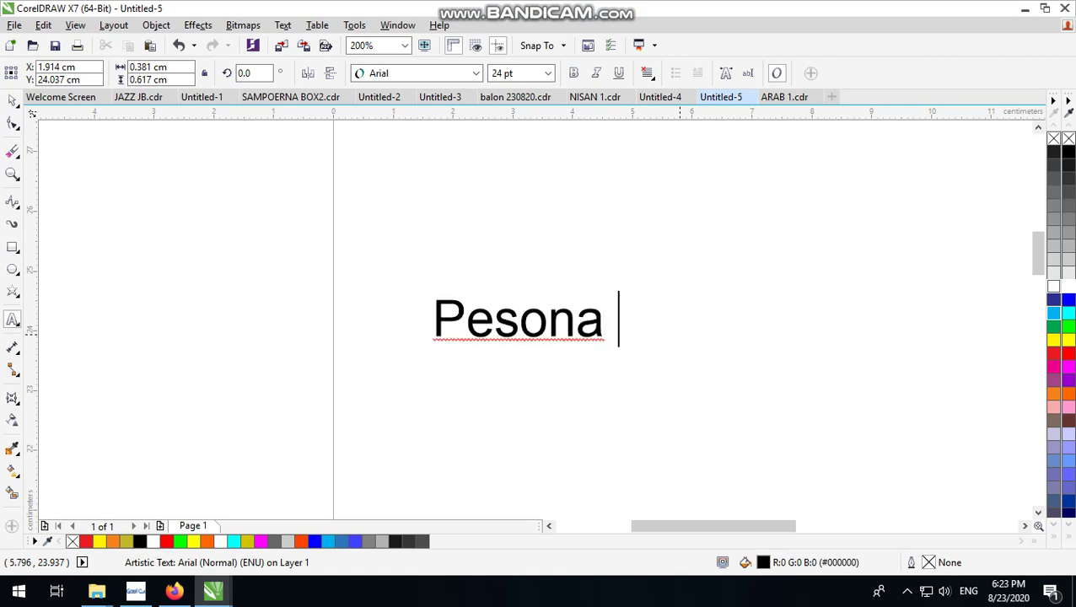
type(" Gadi")
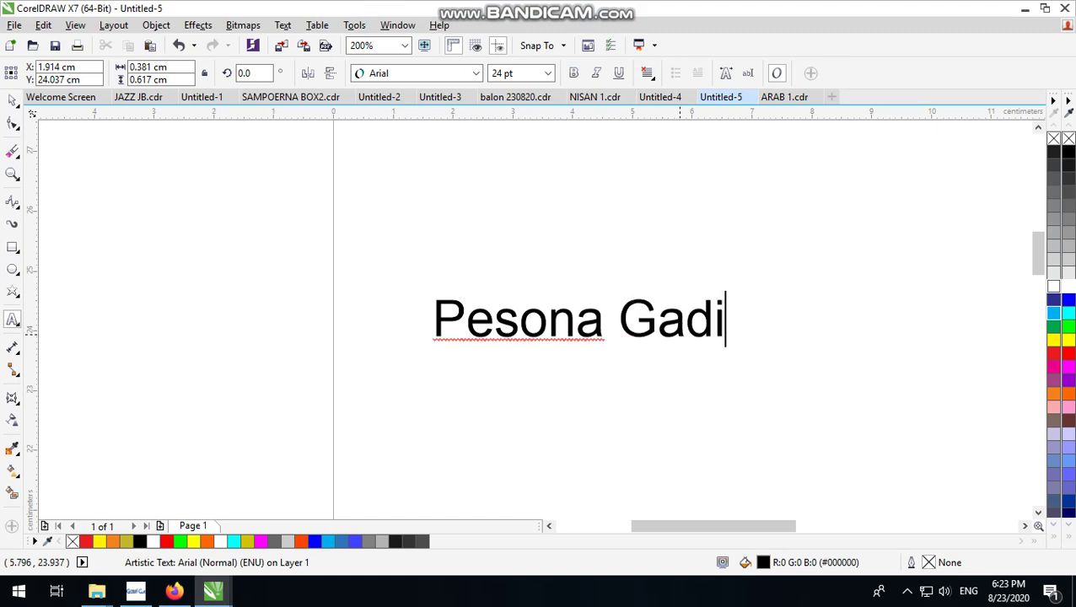
type("s D")
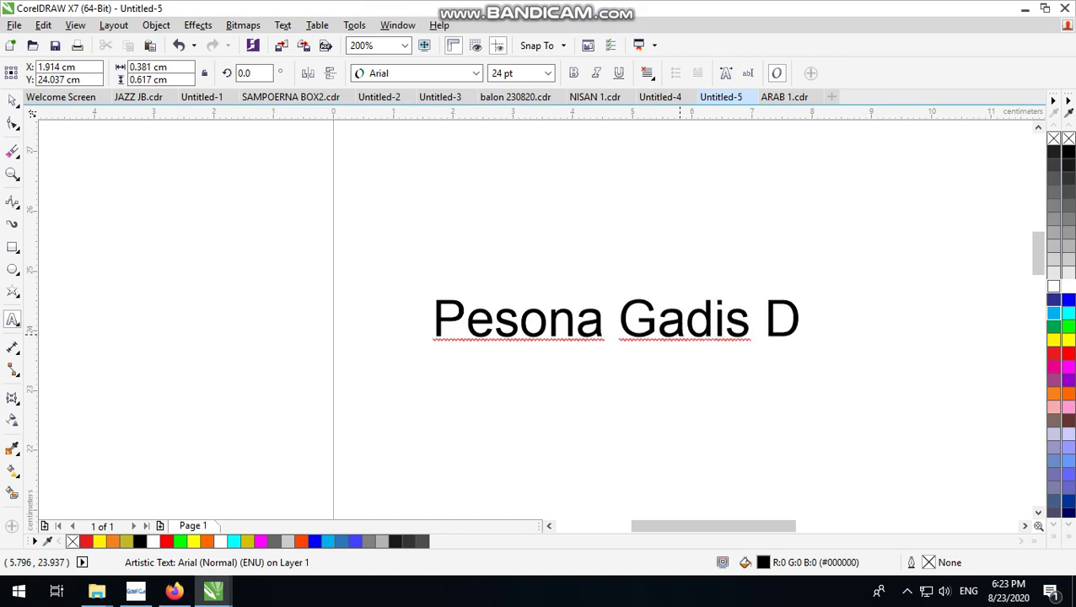
type("esa")
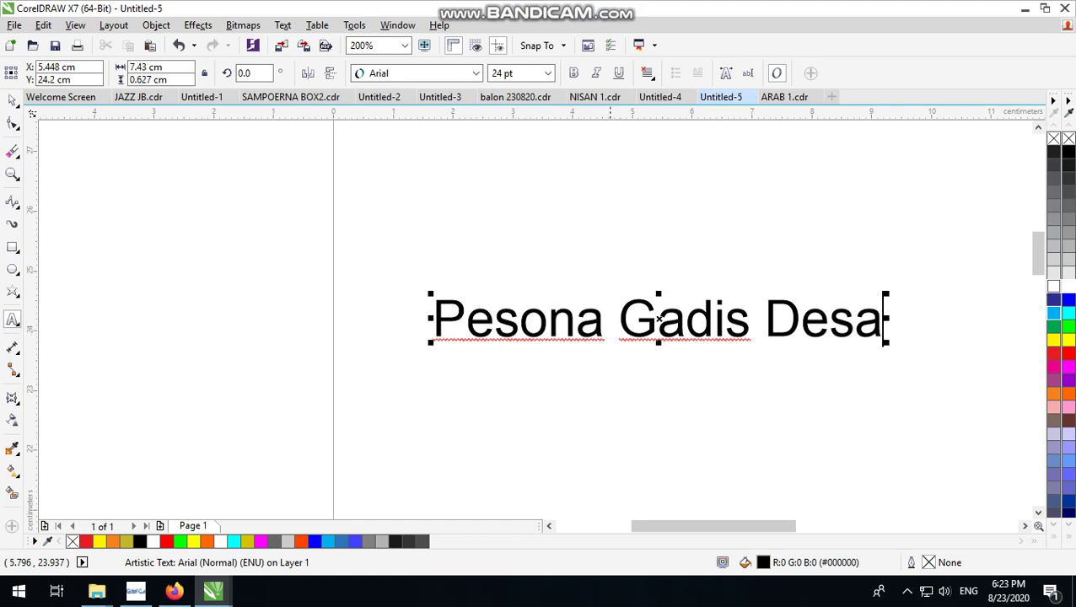
left_click(617, 338)
key("Return")
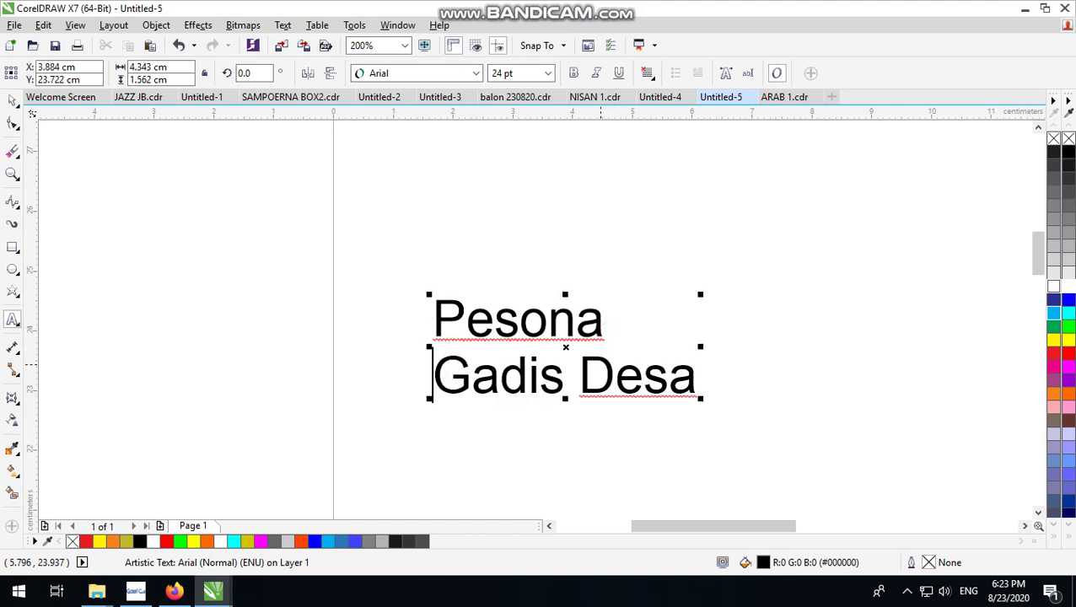
left_click(11, 102)
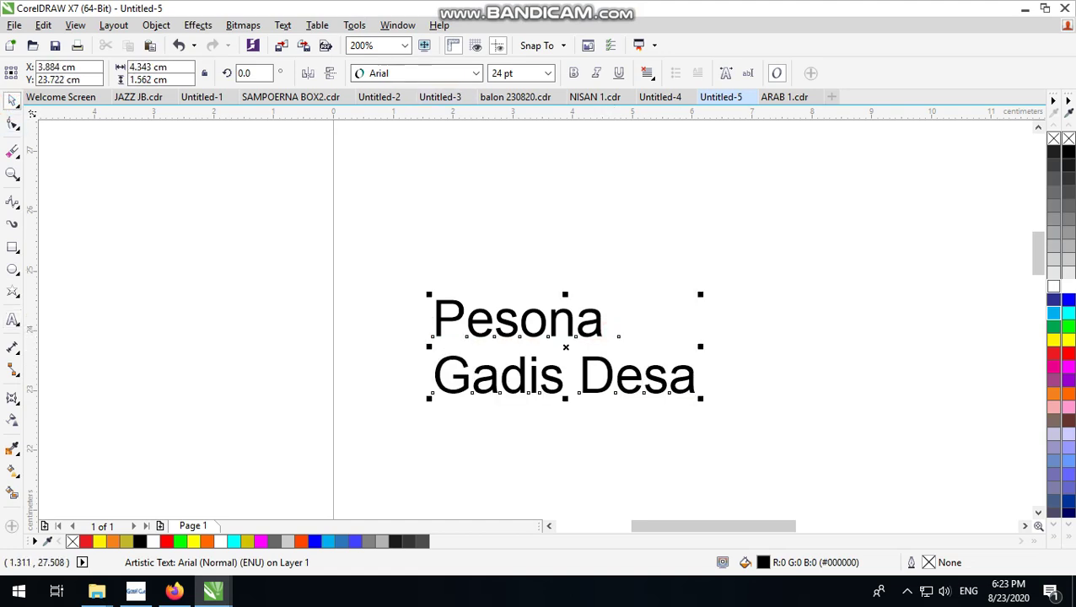
Choose Nakadai from the property bar font list for the two-line title.
left_click(475, 74)
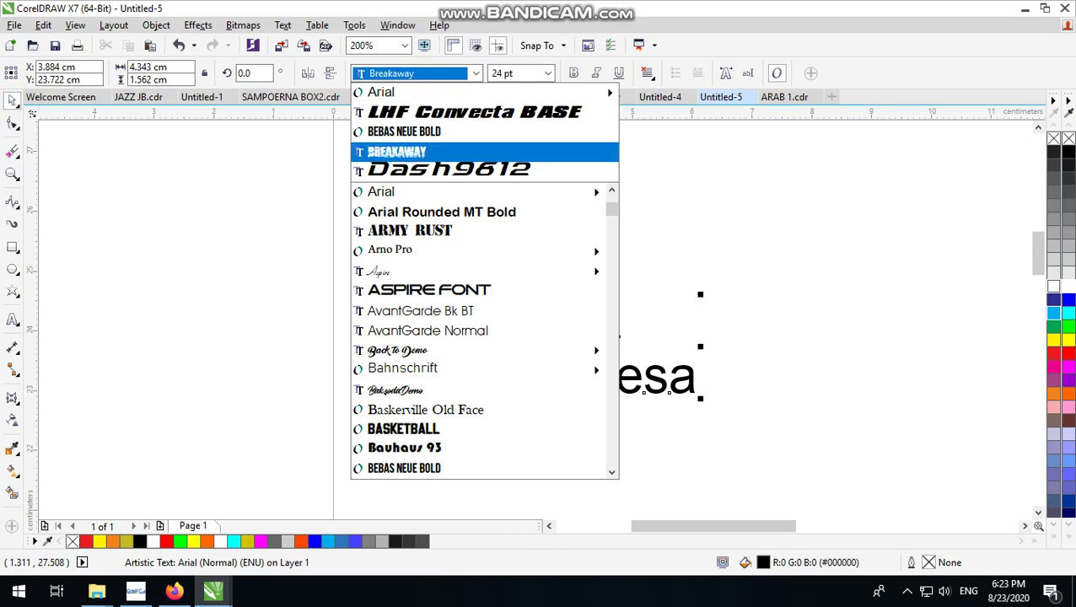
scroll(439, 338, "down", 3)
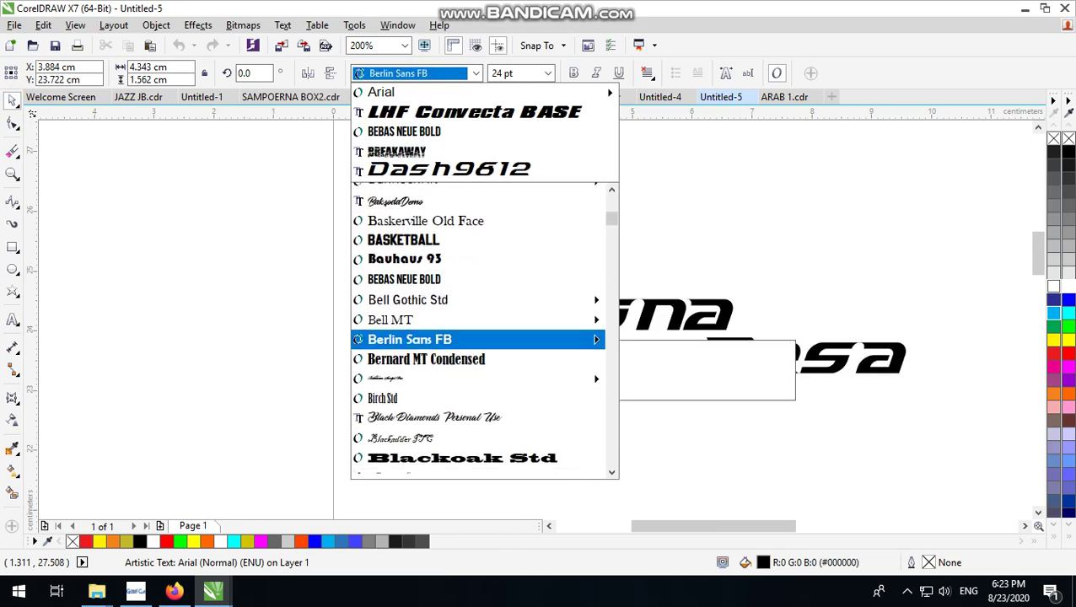
scroll(472, 350, "down", 1)
scroll(472, 350, "down", 10)
scroll(472, 349, "down", 1)
scroll(472, 350, "down", 4)
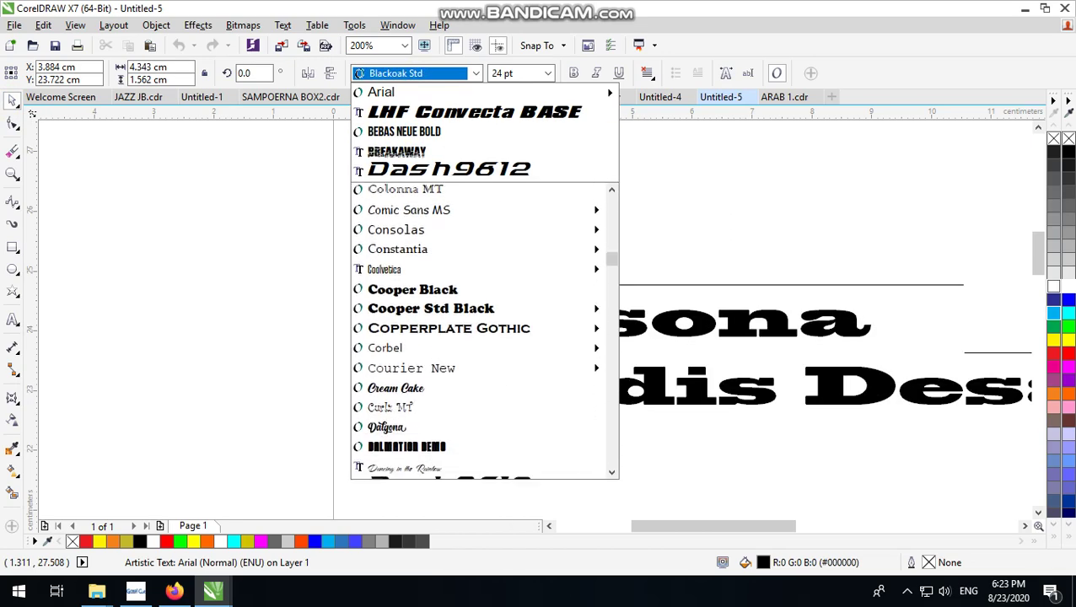
scroll(472, 337, "down", 5)
scroll(472, 337, "down", 4)
scroll(472, 337, "down", 4)
scroll(472, 337, "down", 4)
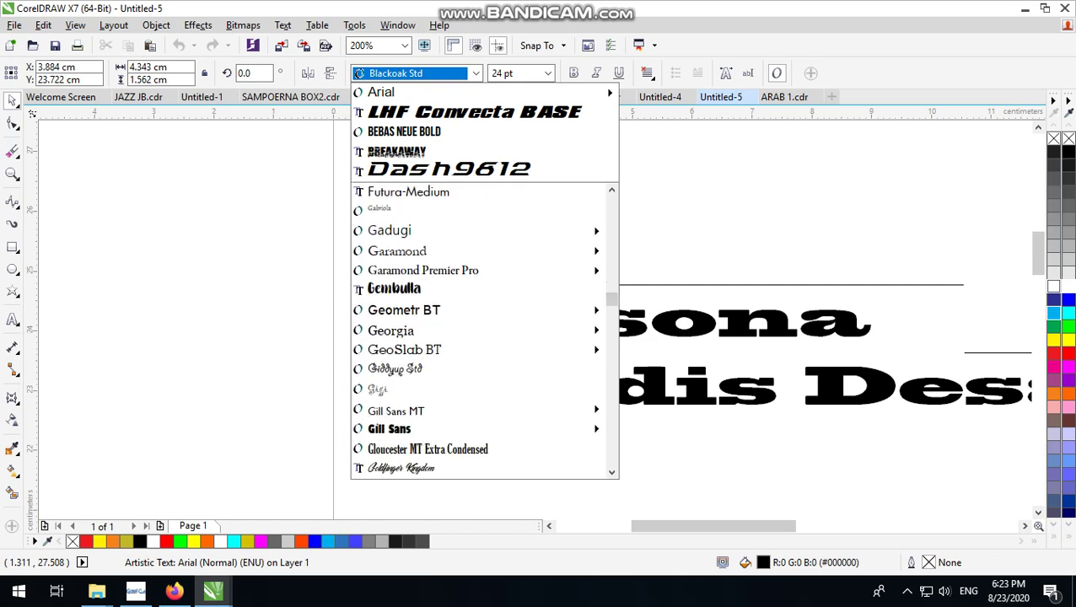
scroll(472, 337, "down", 3)
scroll(472, 337, "down", 5)
scroll(472, 337, "down", 4)
scroll(472, 337, "down", 4)
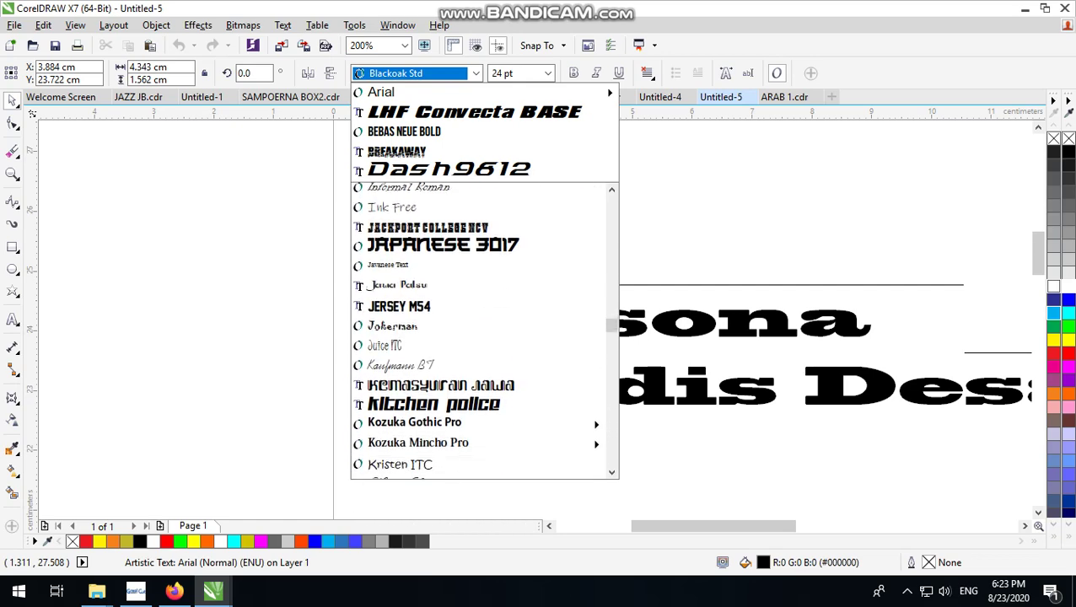
scroll(428, 349, "down", 1)
scroll(428, 349, "down", 2)
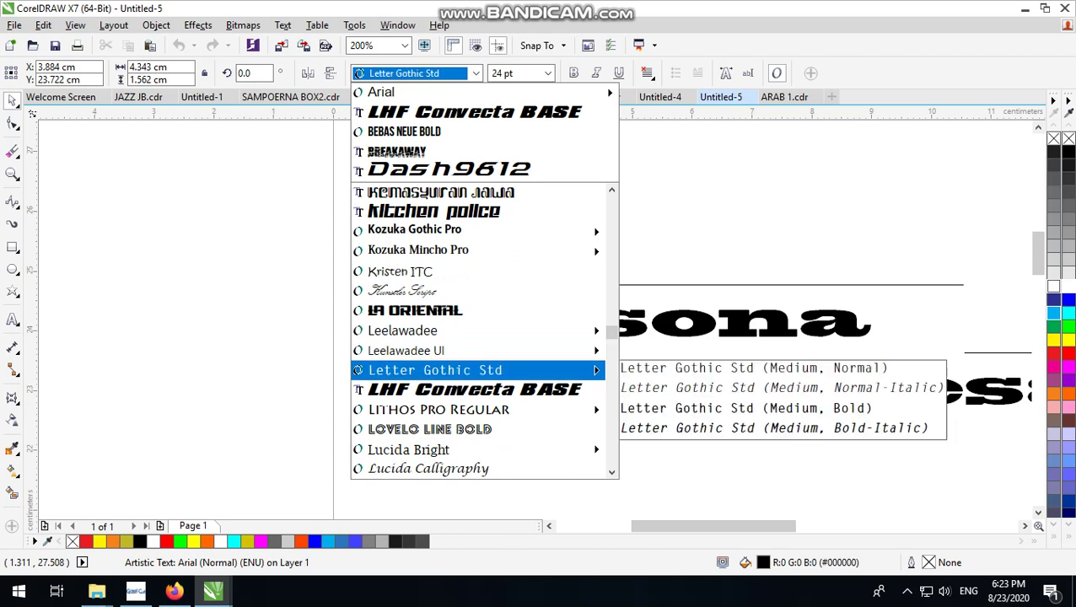
scroll(428, 371, "down", 2)
scroll(429, 371, "down", 3)
scroll(428, 370, "down", 3)
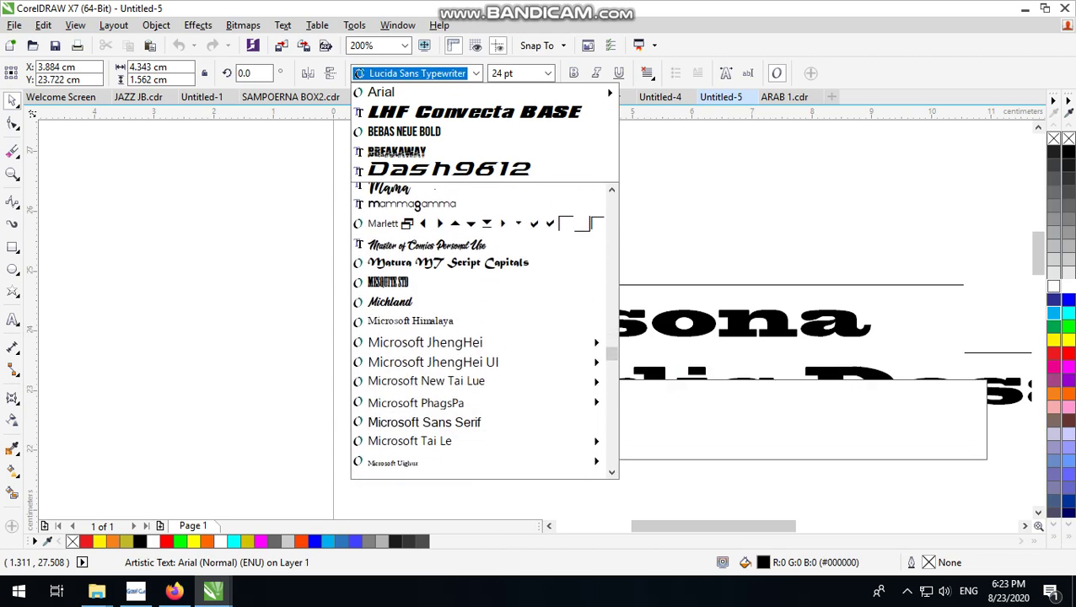
scroll(428, 371, "down", 2)
scroll(428, 371, "down", 1)
scroll(428, 371, "down", 3)
scroll(429, 371, "down", 2)
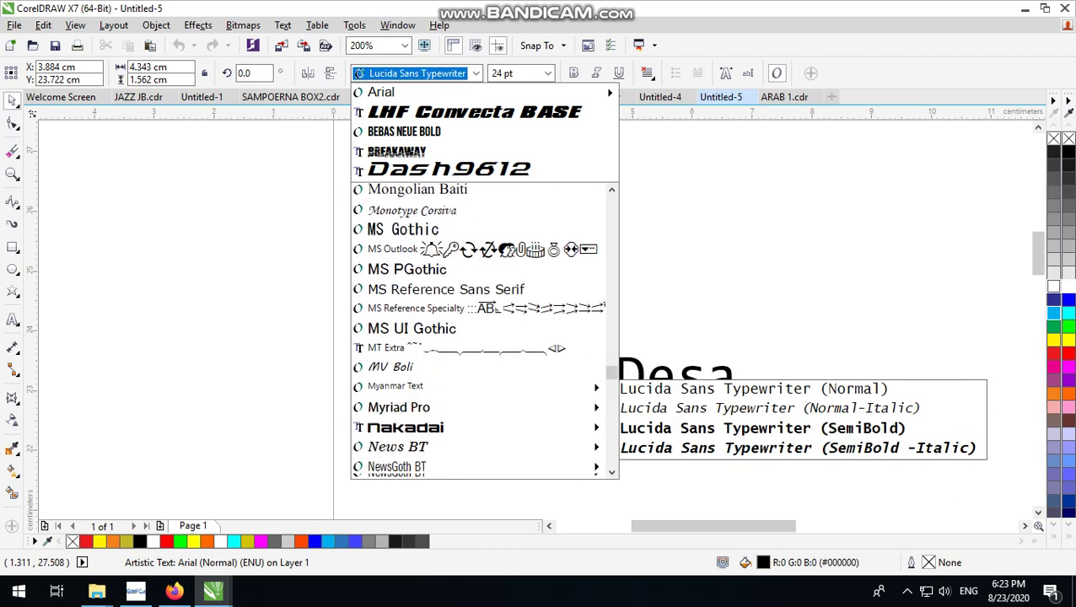
scroll(429, 371, "down", 3)
left_click(455, 209)
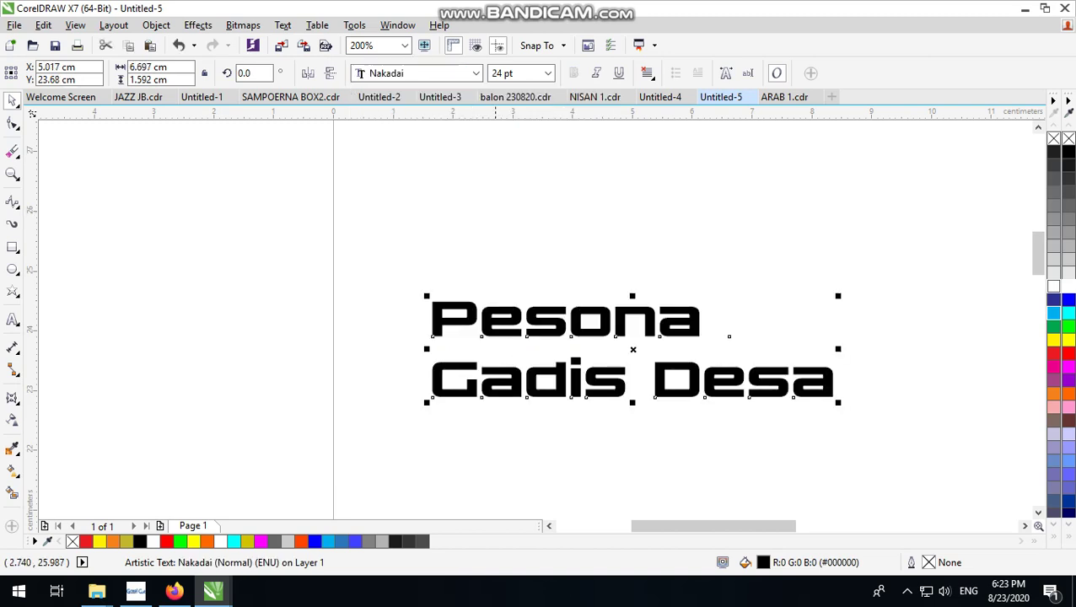
Break the title apart into separate 'Pesona' and 'Gadis Desa' text objects.
scroll(646, 334, "up", 2)
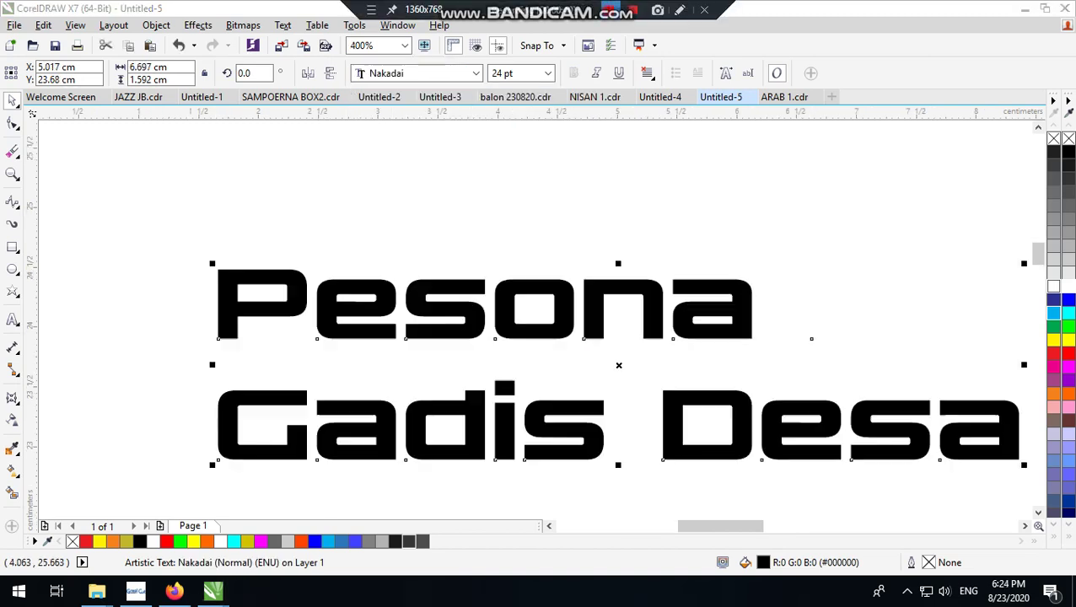
key("Tab")
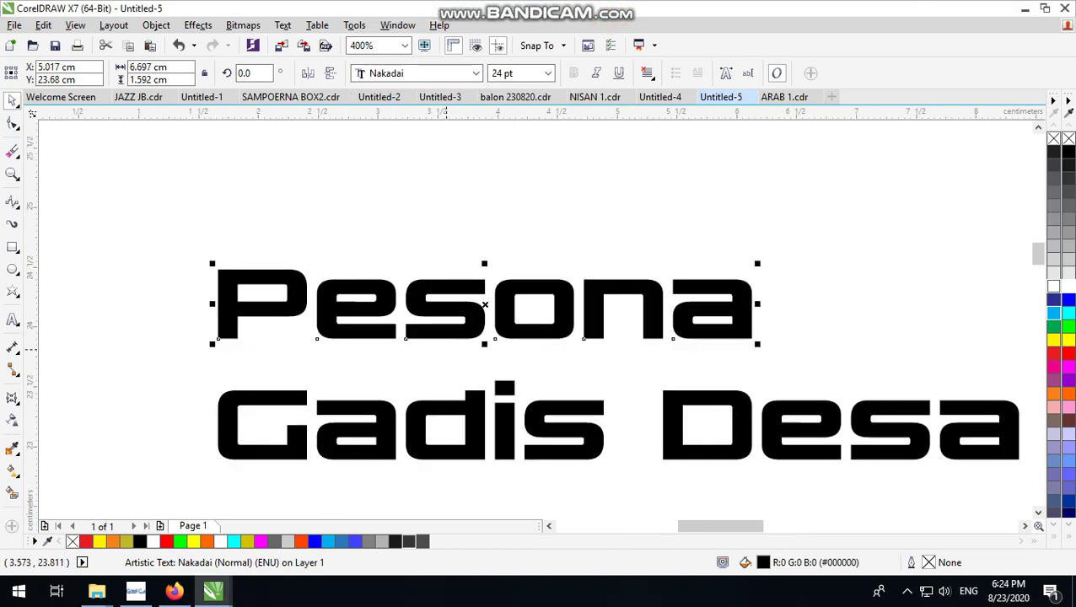
scroll(446, 349, "down", 2)
scroll(514, 367, "up", 1)
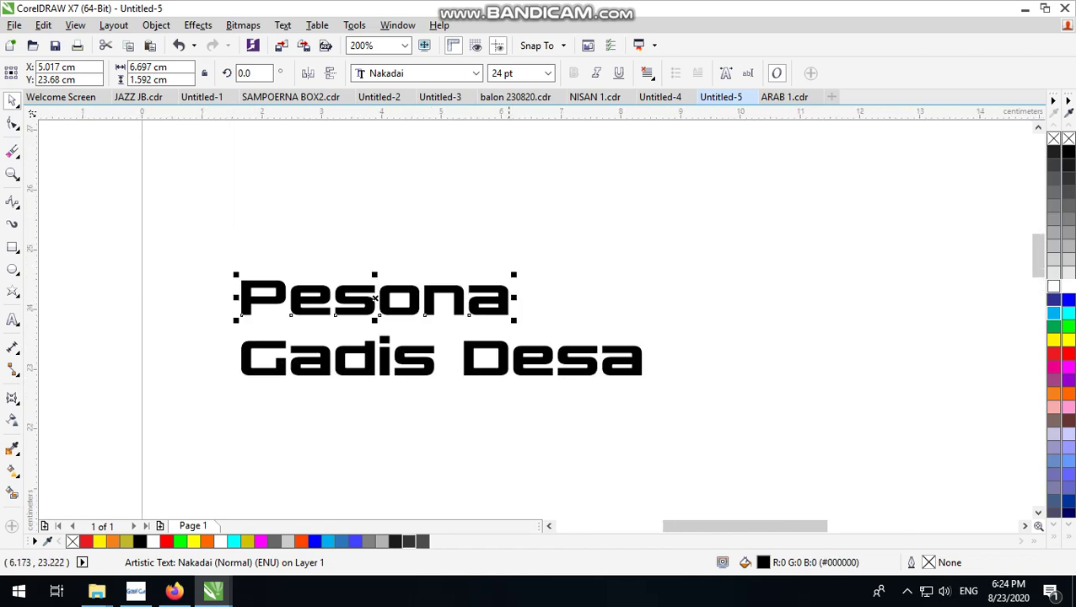
Shrink 'Gadis Desa' to about 14 pt and place it under 'Pesona', shifted right.
left_click(505, 349)
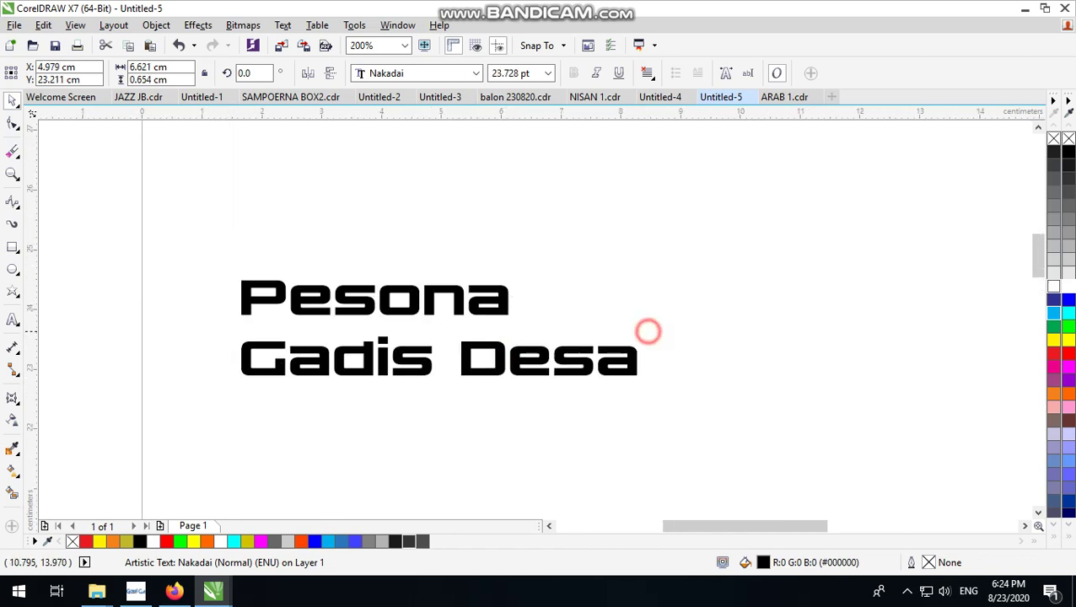
left_click_drag(648, 330, 481, 351)
mouse_move(324, 375)
left_mouse_down()
mouse_move(418, 363)
mouse_move(383, 363)
left_mouse_up()
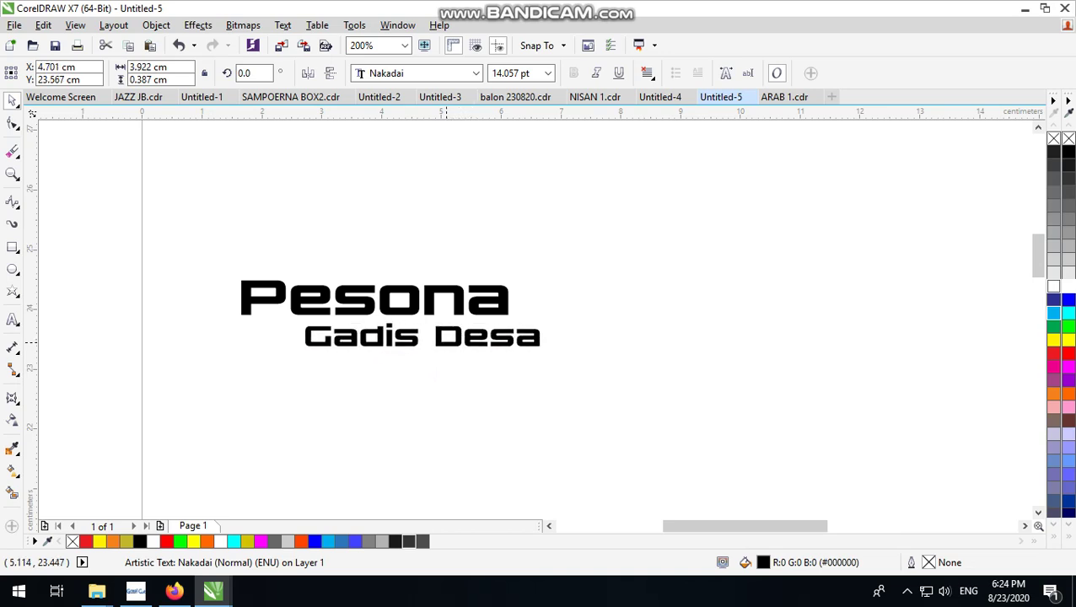
scroll(341, 302, "up", 2)
scroll(341, 302, "up", 2)
scroll(447, 328, "down", 2)
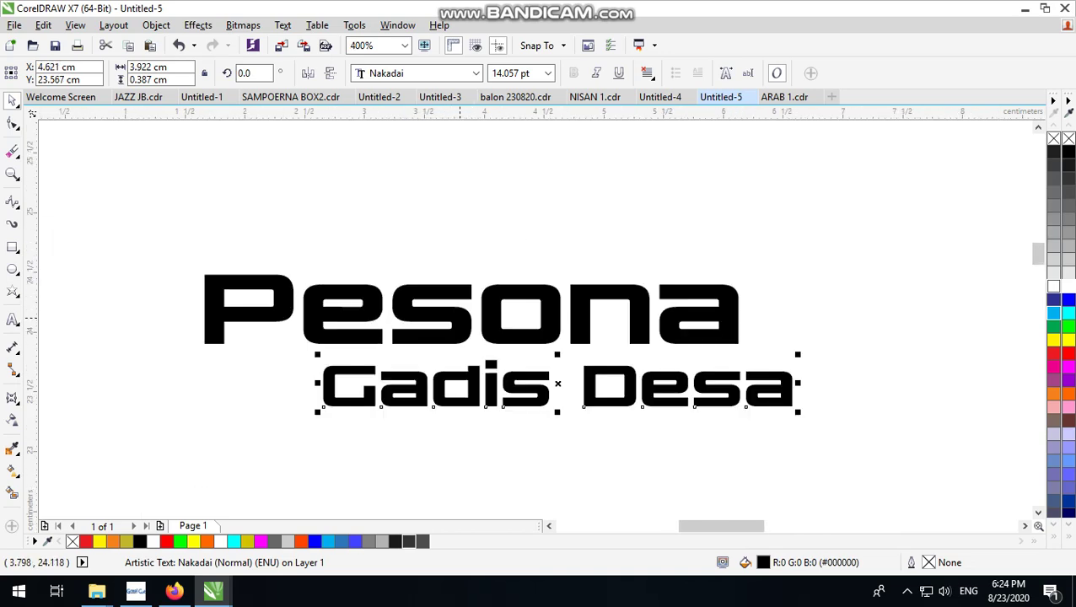
left_click(456, 319)
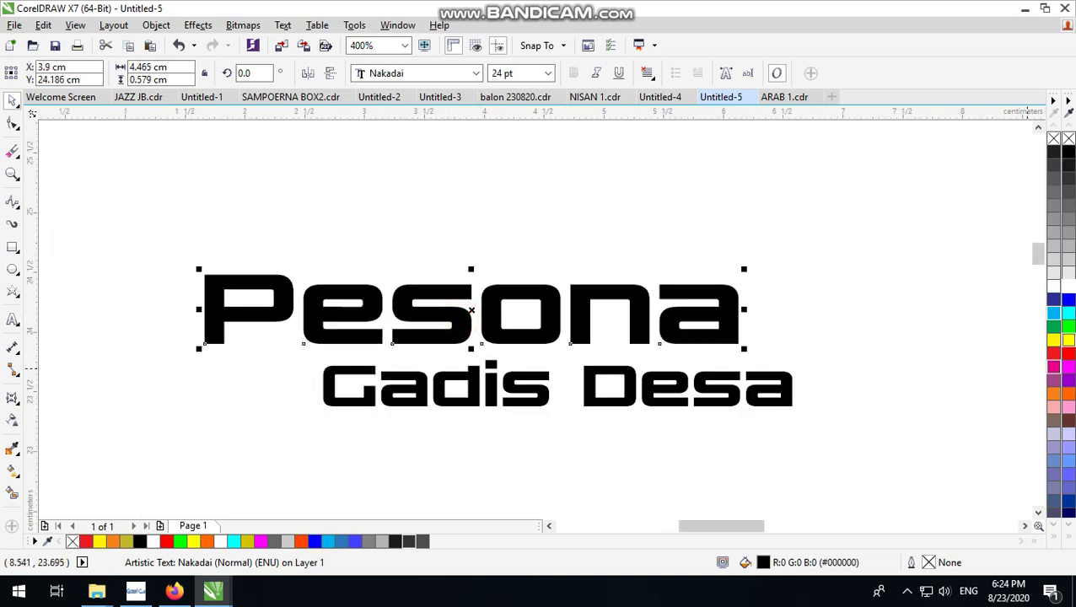
Fill 'Pesona' yellow and 'Gadis Desa' orange.
left_click(1053, 339)
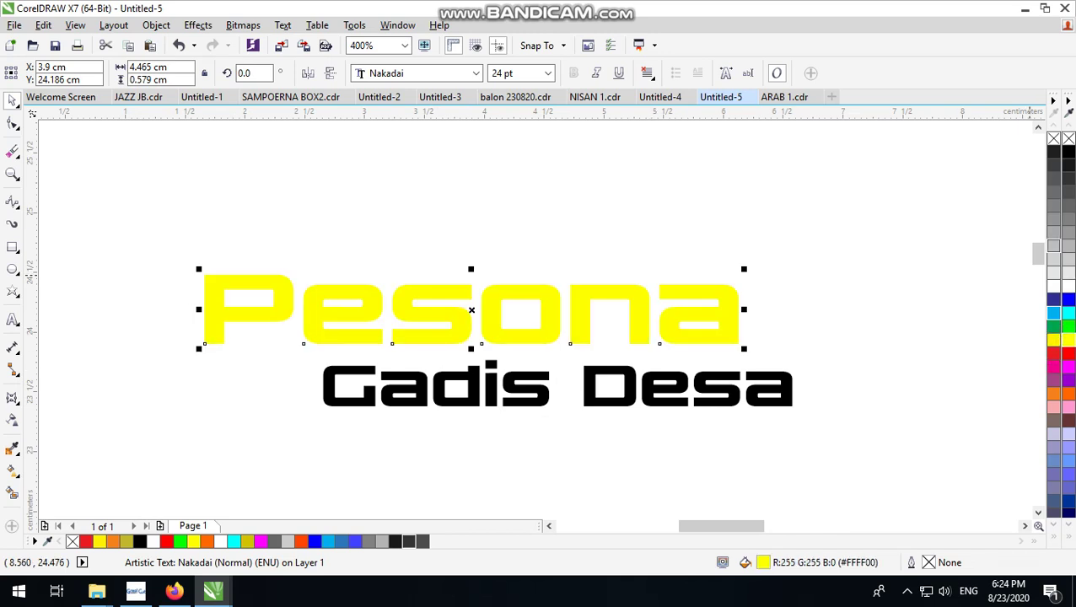
left_click(763, 375)
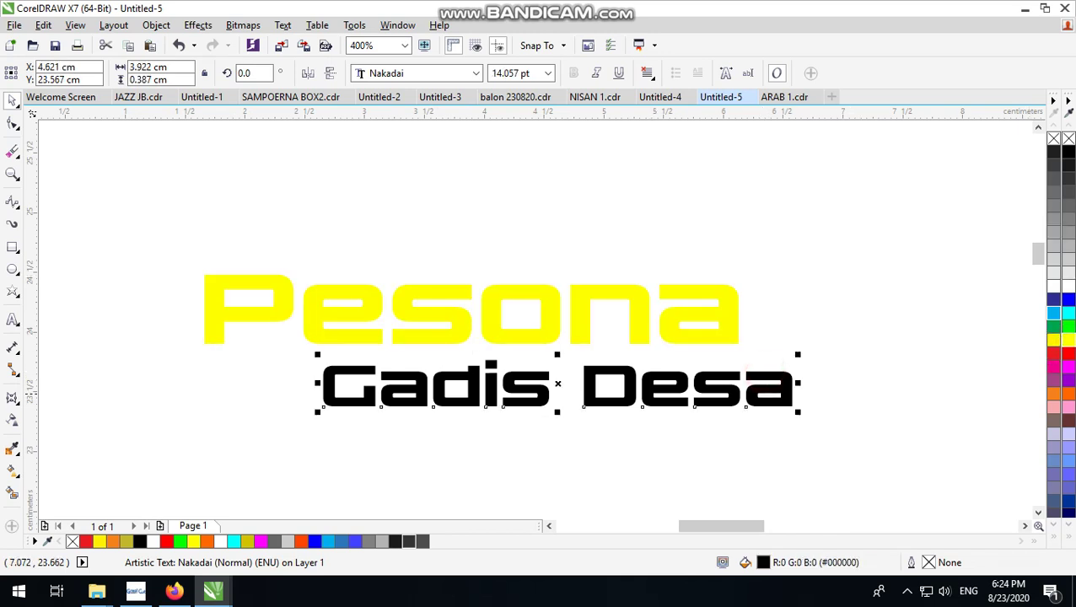
left_click(1053, 394)
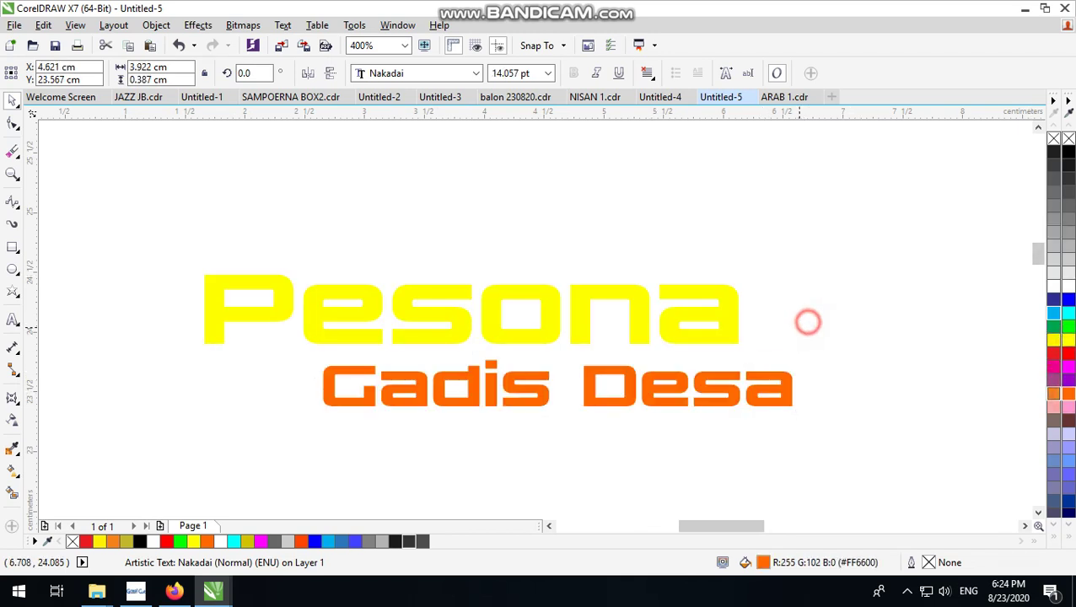
left_click(807, 319)
Move 'Gadis Desa' up so it sits tight beneath 'Pesona'.
scroll(461, 387, "up", 1)
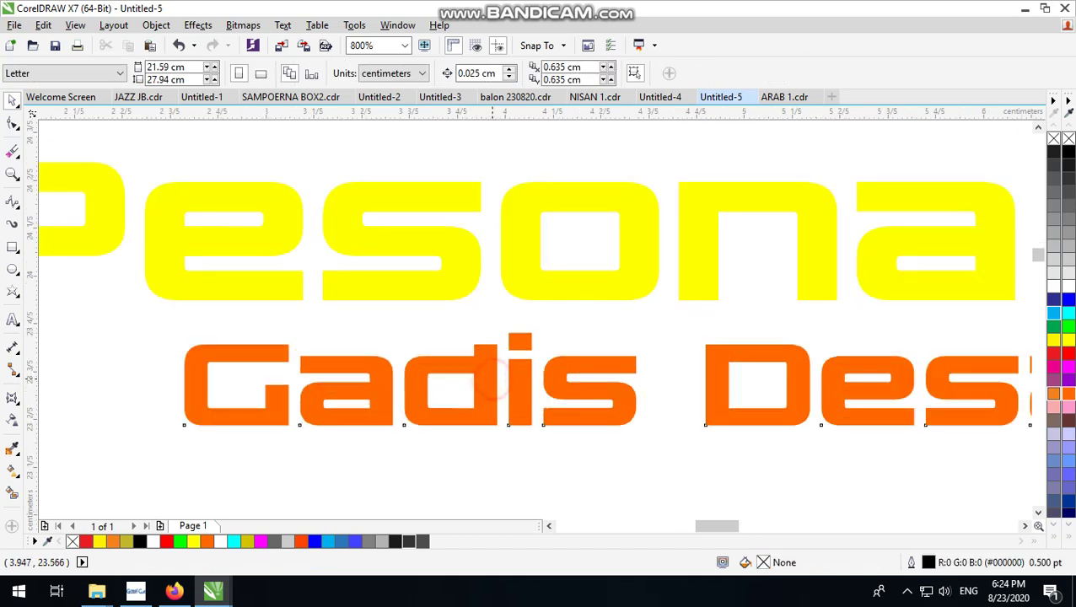
left_click_drag(492, 378, 492, 361)
scroll(530, 406, "down", 1)
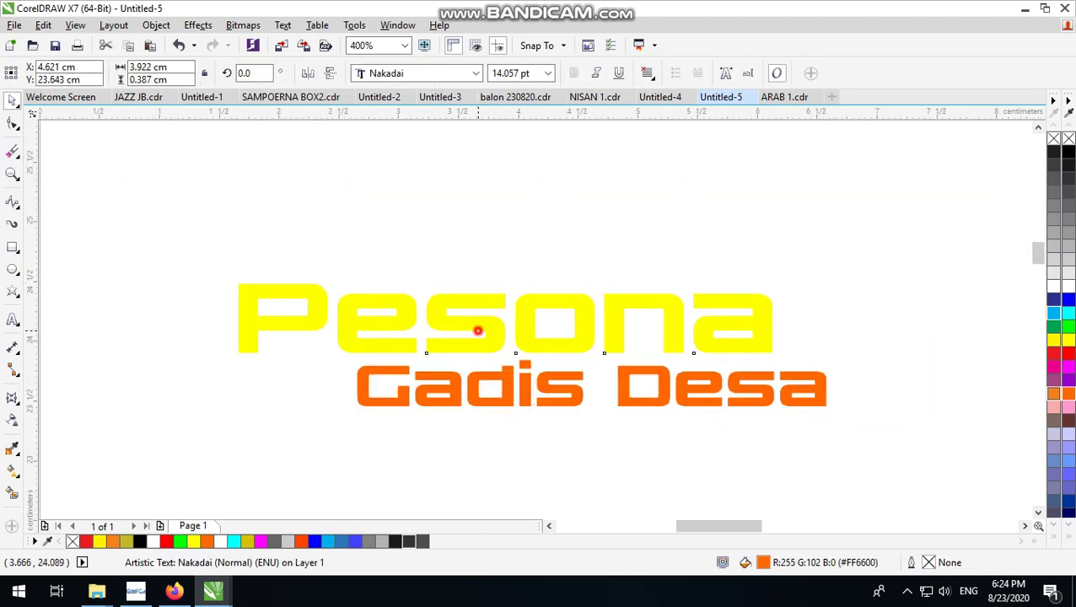
left_click(477, 330)
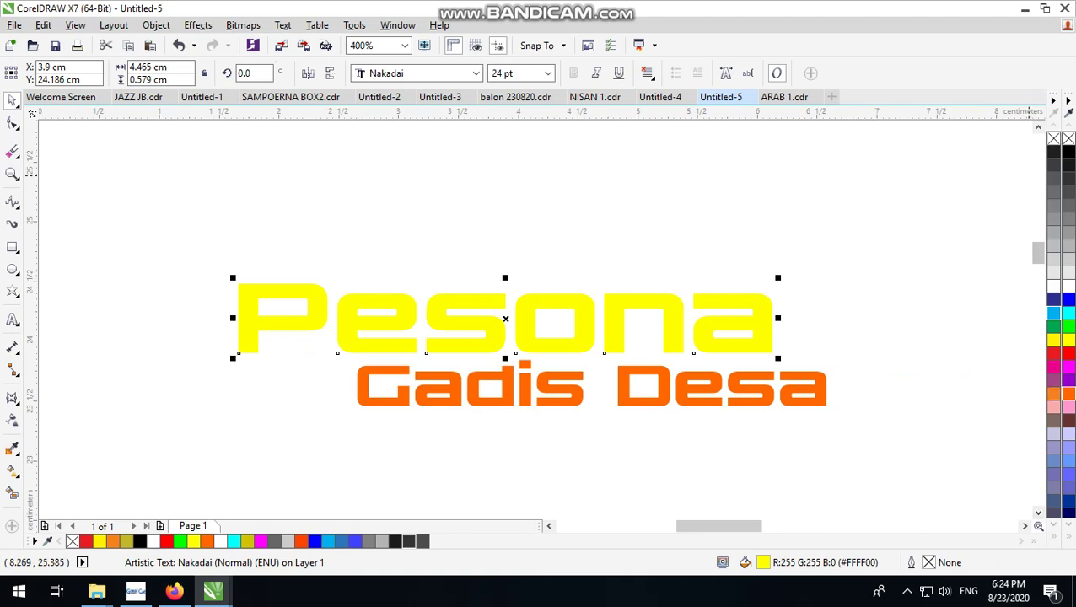
Apply a dark 2-step contour at 0.073 cm around 'Pesona'.
key("ctrl+F9")
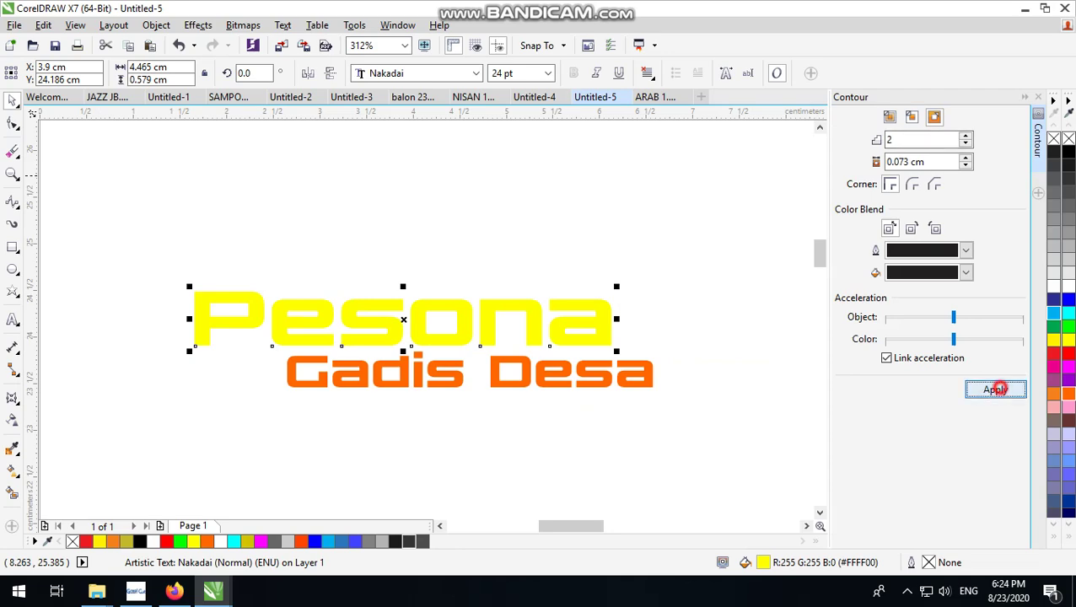
left_click(995, 389)
scroll(451, 317, "down", 3)
Scale the whole logo up about 240%, move it up-right, then shrink it to about 60%.
left_click_drag(377, 377, 603, 257)
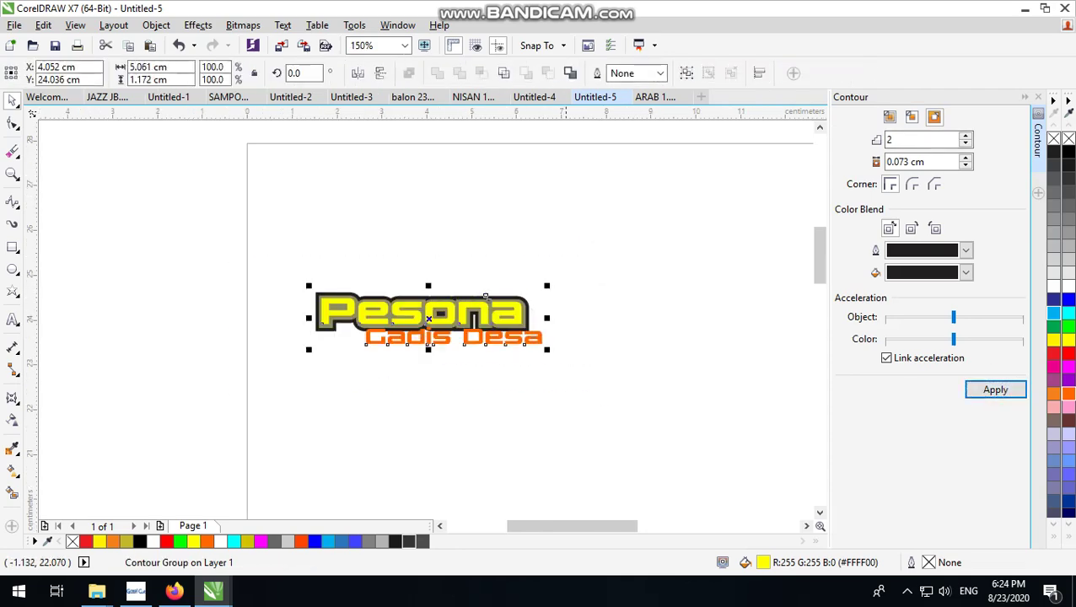
key("ctrl+a")
left_click_drag(547, 285, 725, 234)
scroll(413, 296, "down", 2)
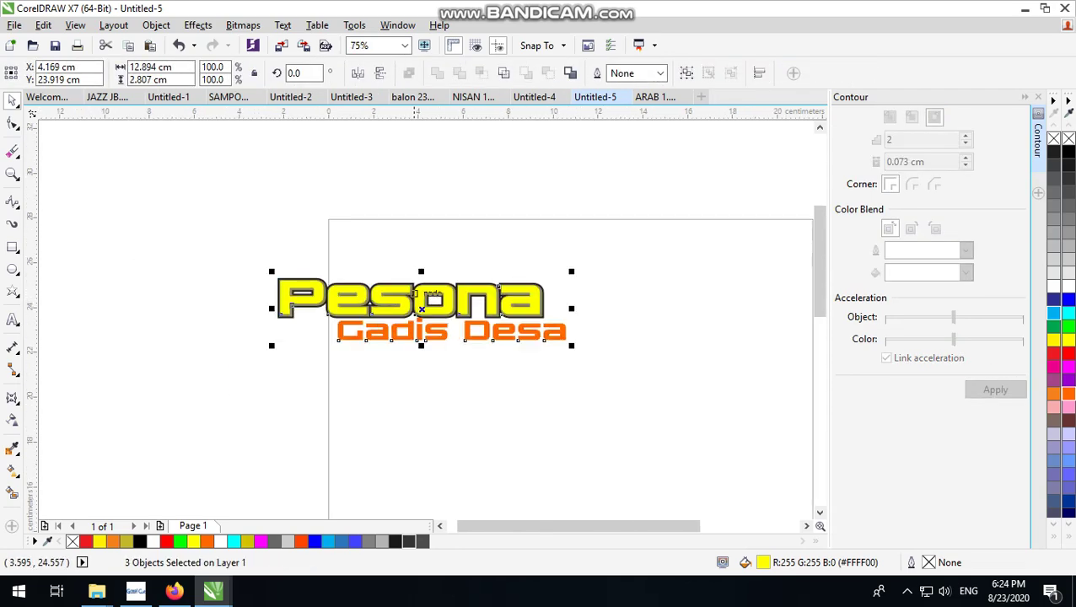
left_click_drag(426, 295, 531, 253)
scroll(581, 251, "up", 2)
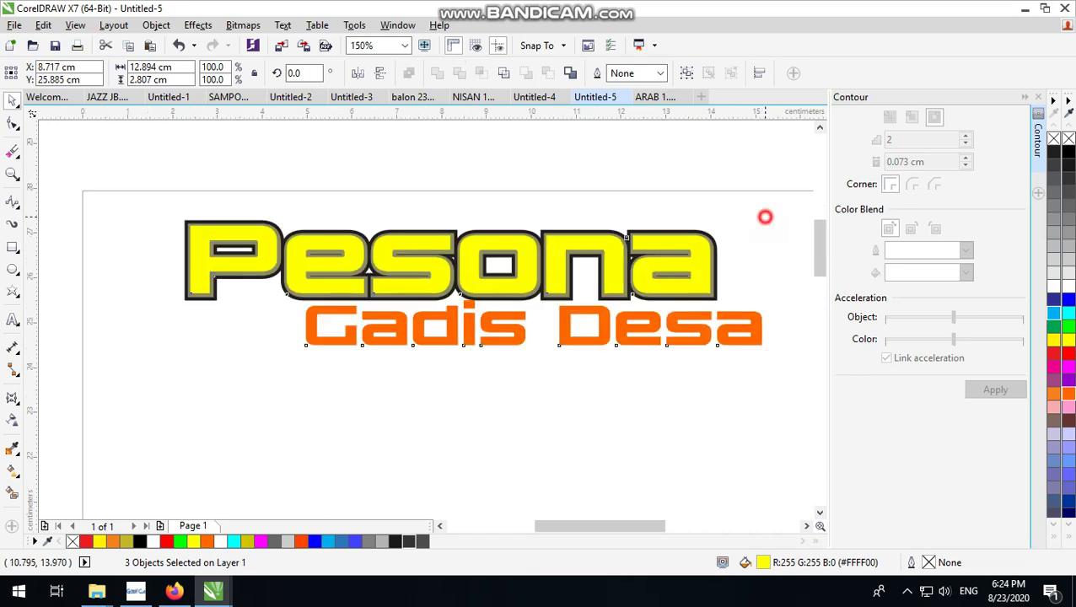
left_click_drag(767, 214, 653, 235)
scroll(627, 246, "up", 2)
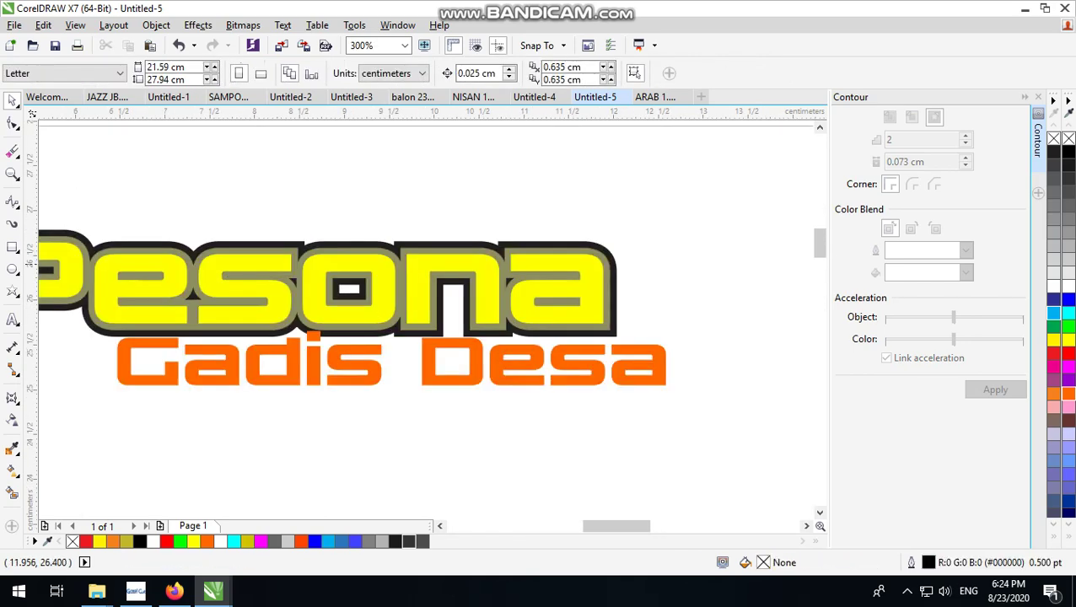
left_click(497, 245)
Break Pesona's contour group apart and ungroup the two contour shapes.
left_click(156, 24)
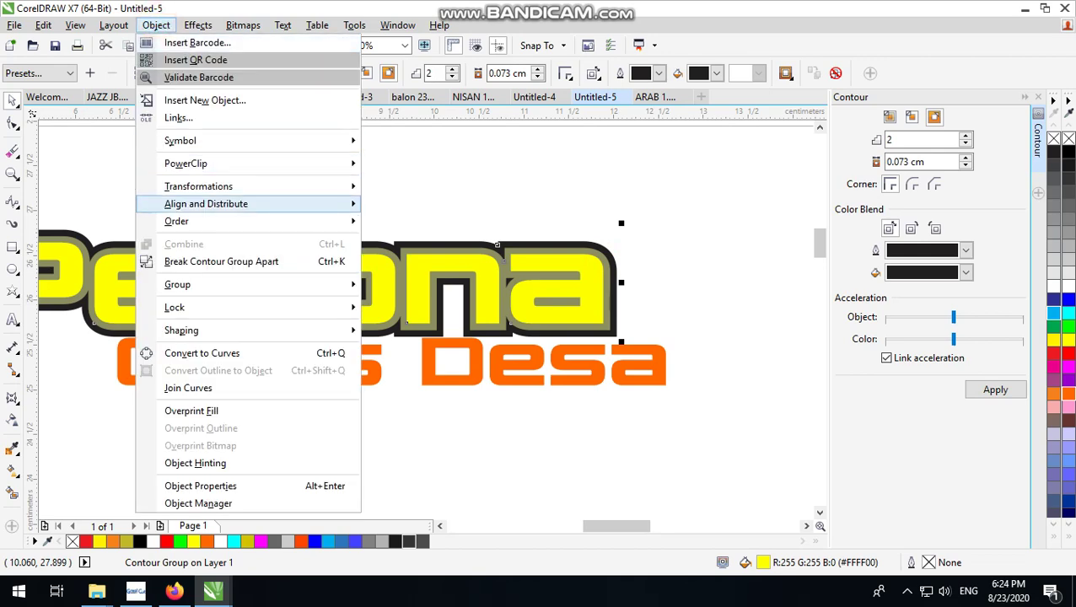
left_click(204, 256)
scroll(624, 272, "up", 2)
left_click(653, 251)
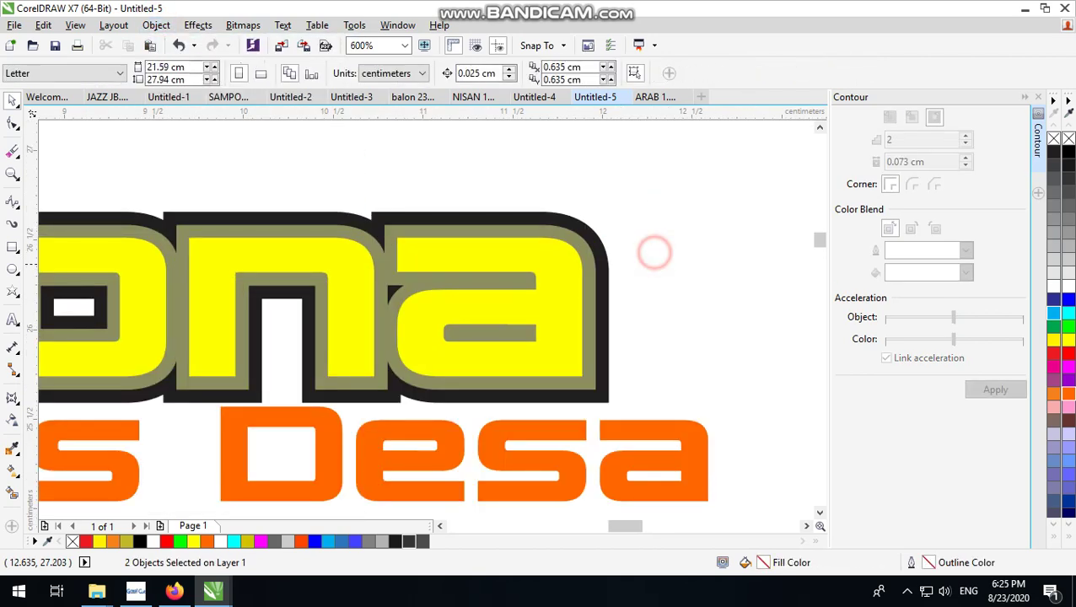
left_click(634, 233)
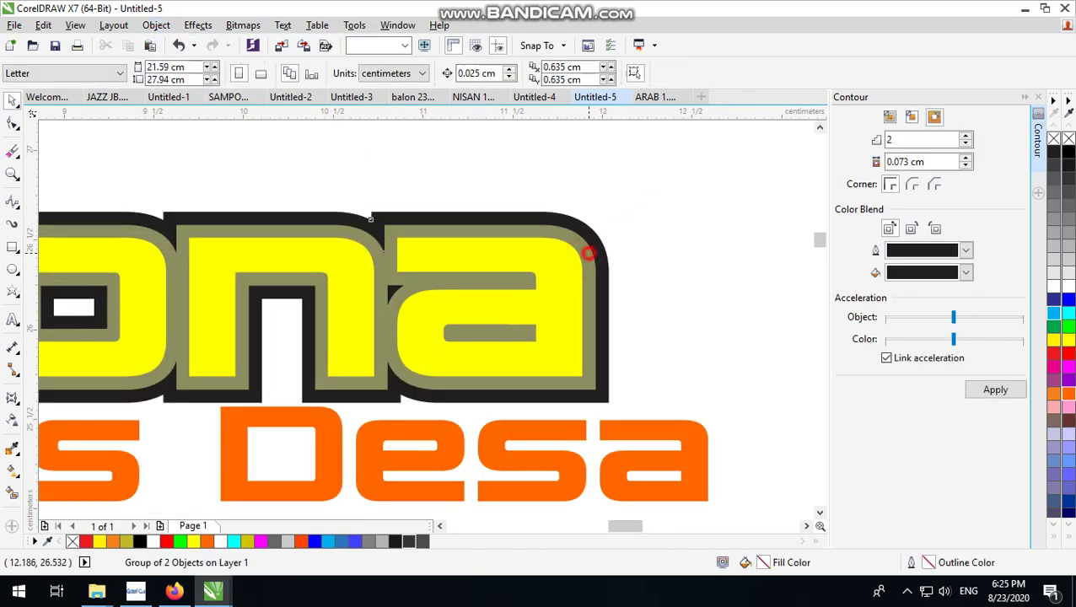
left_click(607, 239)
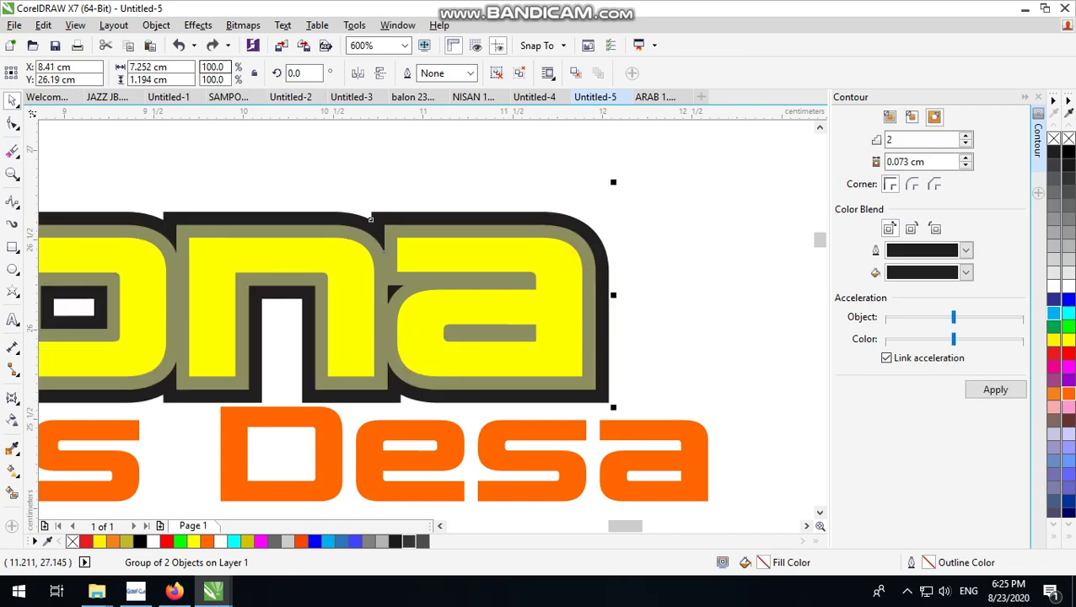
left_click(156, 24)
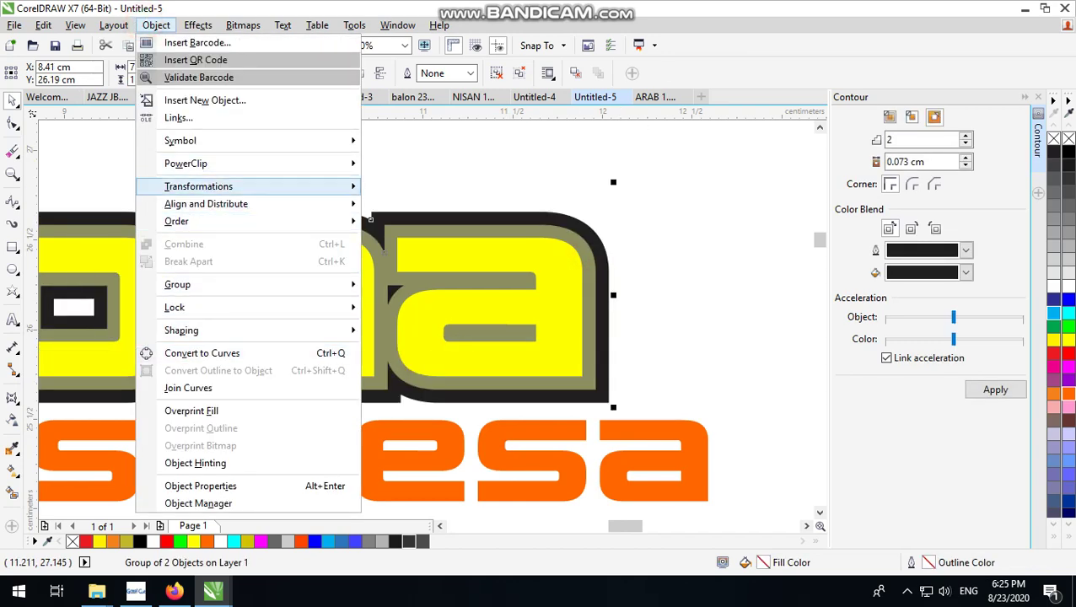
left_click(198, 25)
left_click(496, 72)
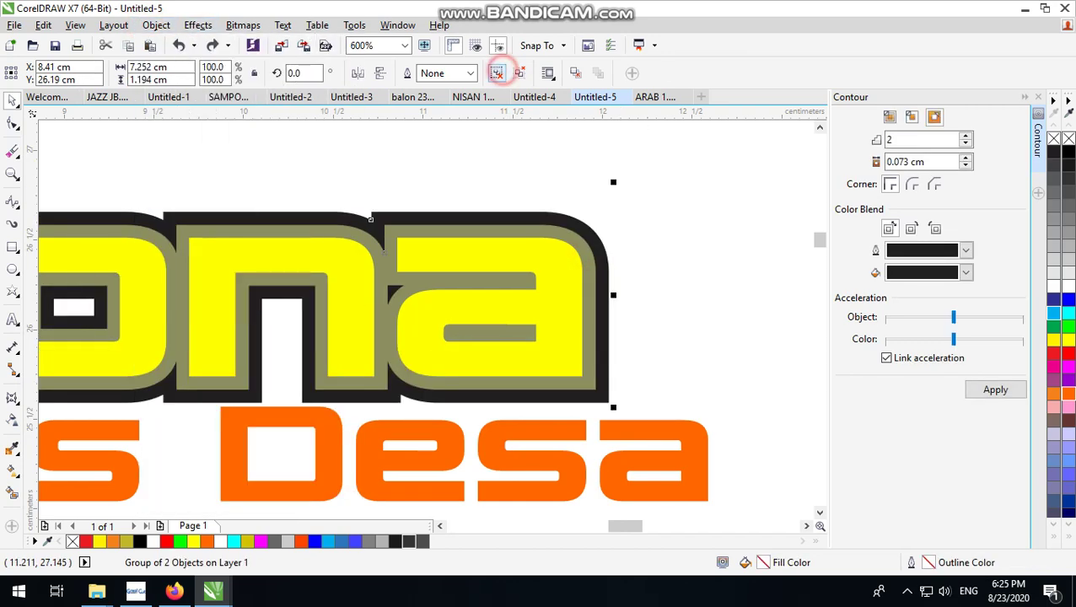
Recolour the contour rings: the olive inner band black and the outer curve white.
left_click(600, 149)
left_click(593, 261)
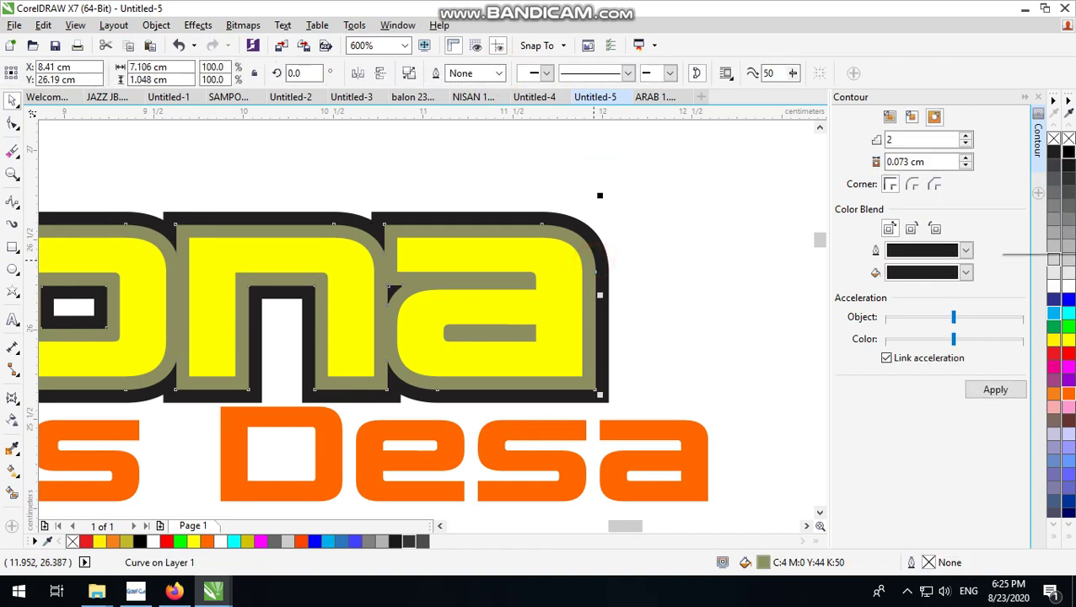
left_click(1068, 150)
left_click(607, 263)
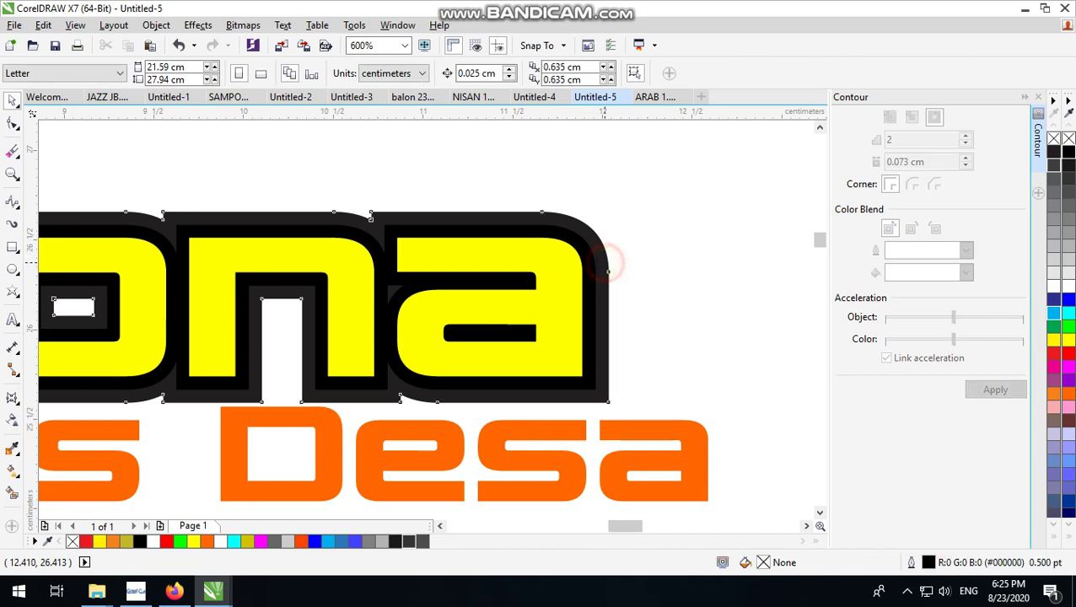
scroll(607, 263, "down", 2)
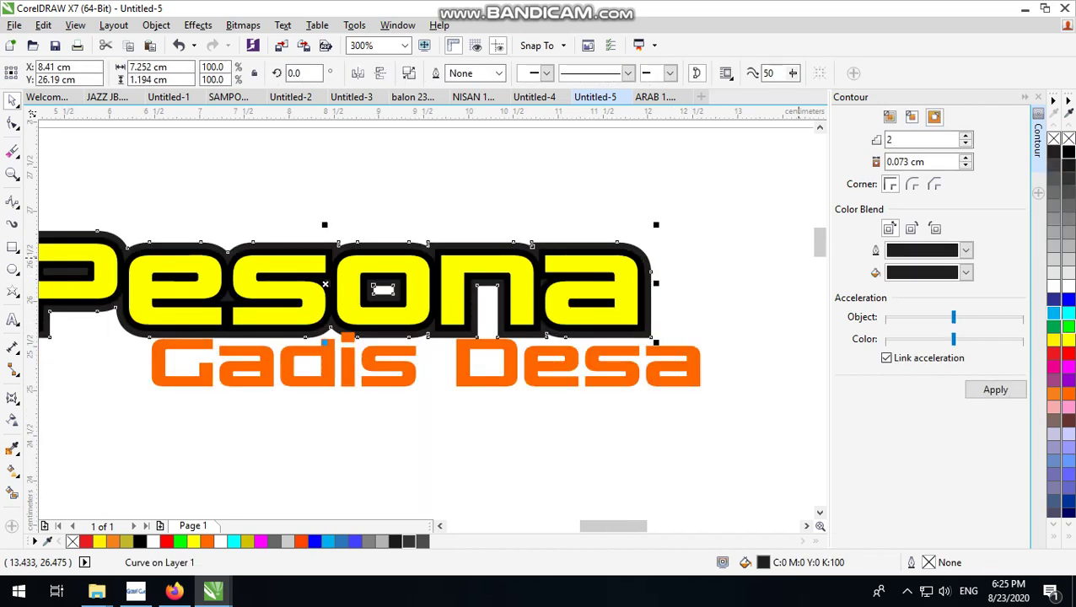
left_click(1068, 327)
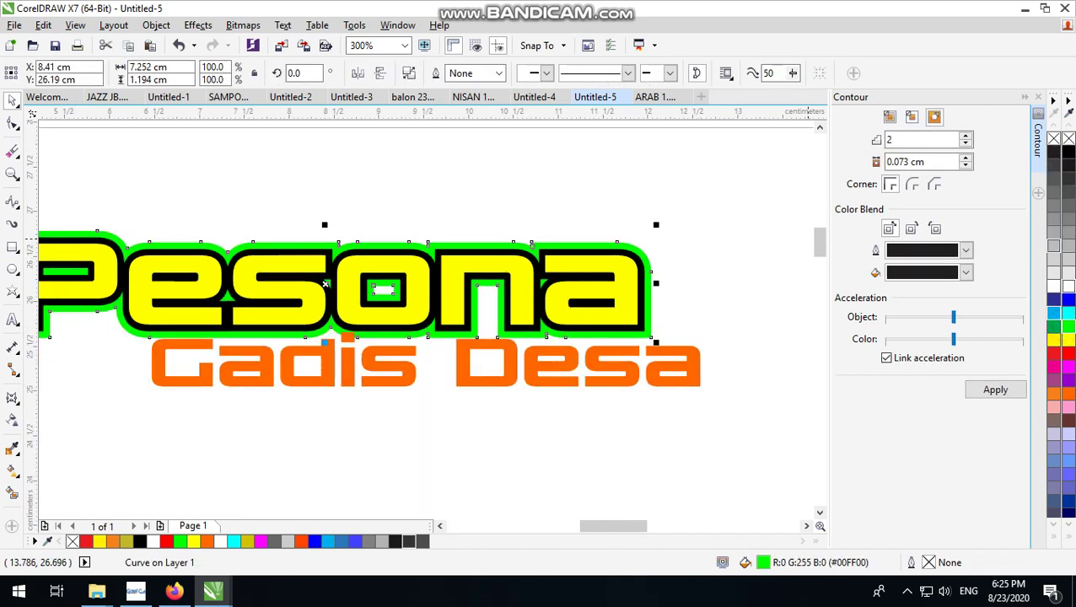
left_click(1067, 285)
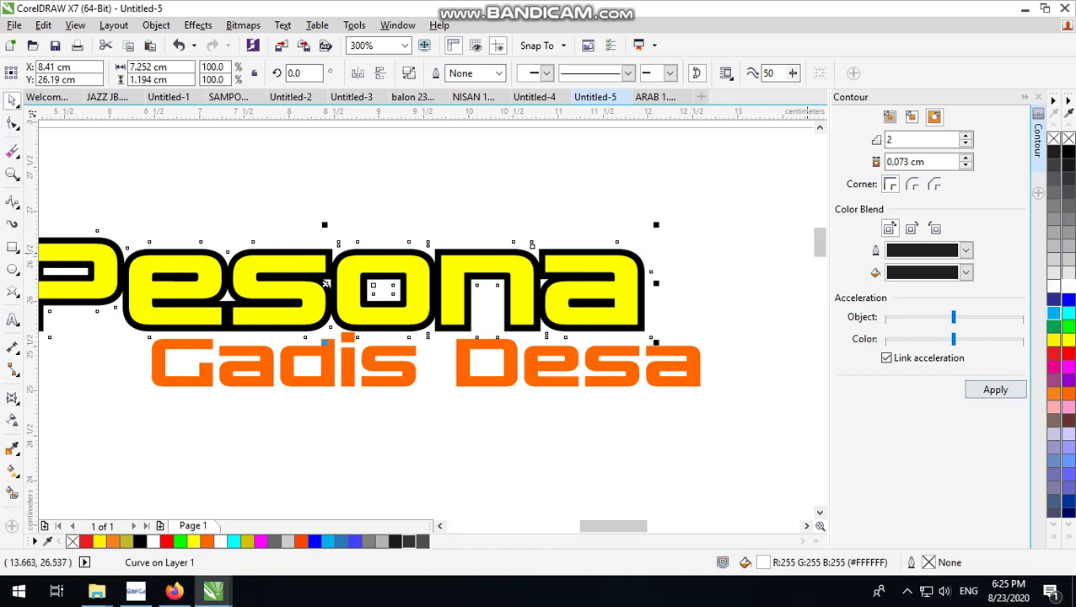
Apply a 1-step black contour to 'Pesona' and break it apart from the text.
left_click(990, 386)
left_click(966, 144)
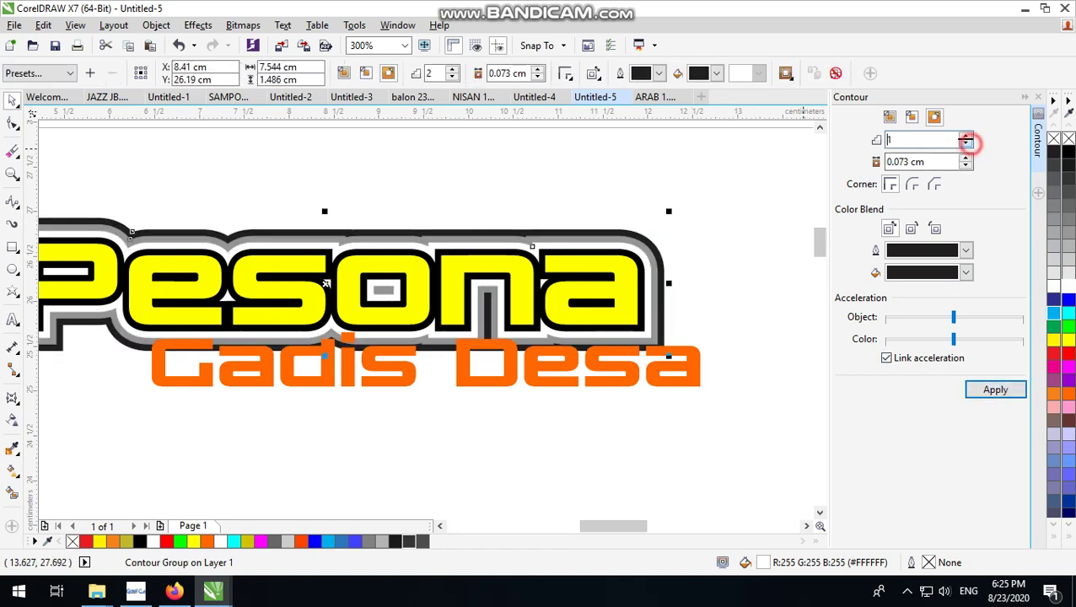
left_click(985, 388)
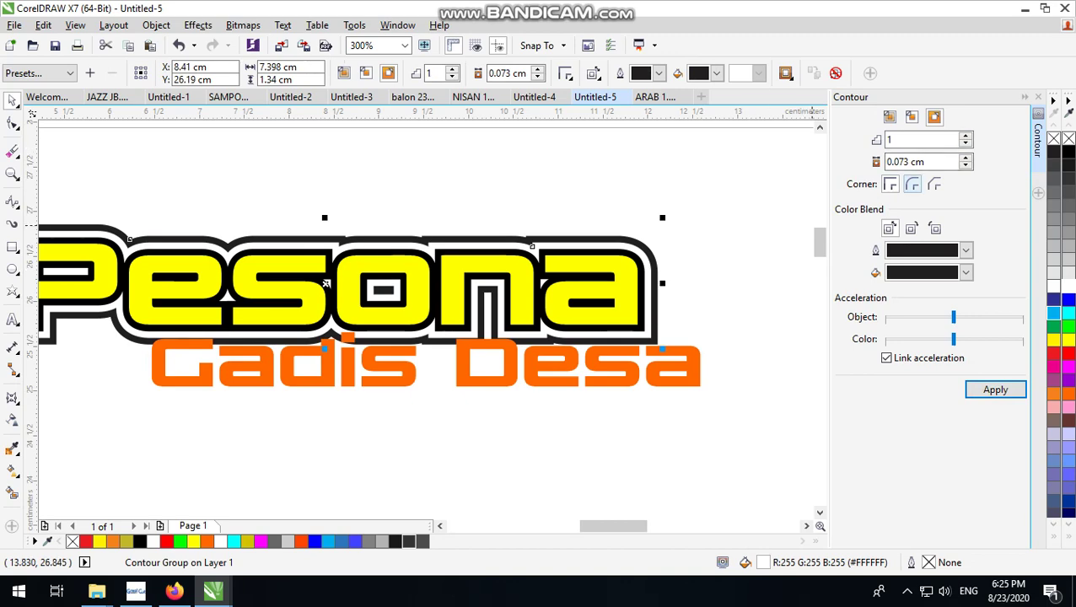
scroll(326, 284, "up", 2)
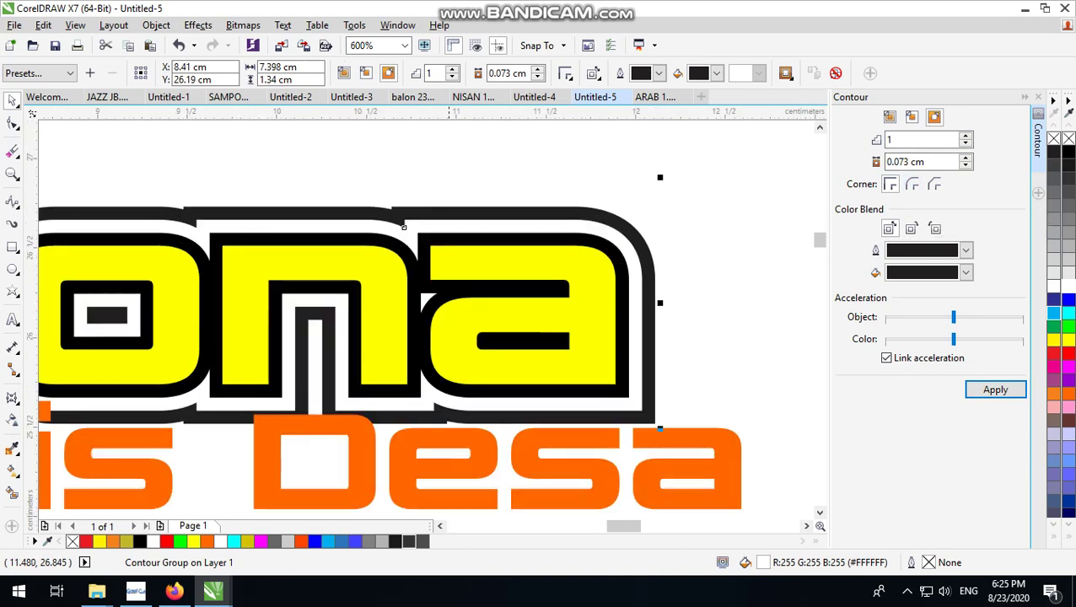
left_click(156, 25)
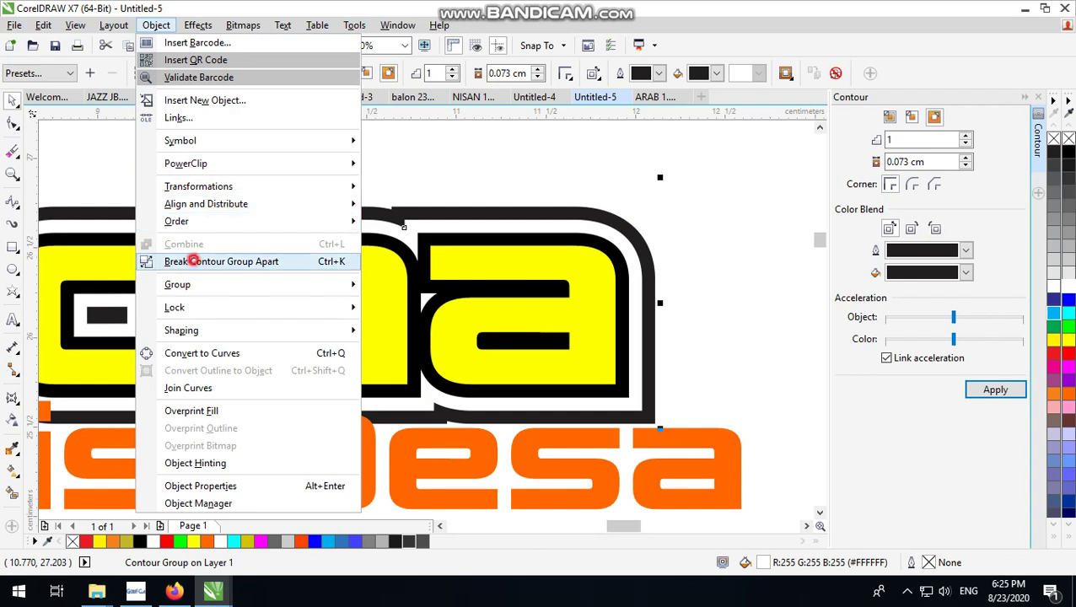
left_click(192, 261)
scroll(743, 209, "up", 2)
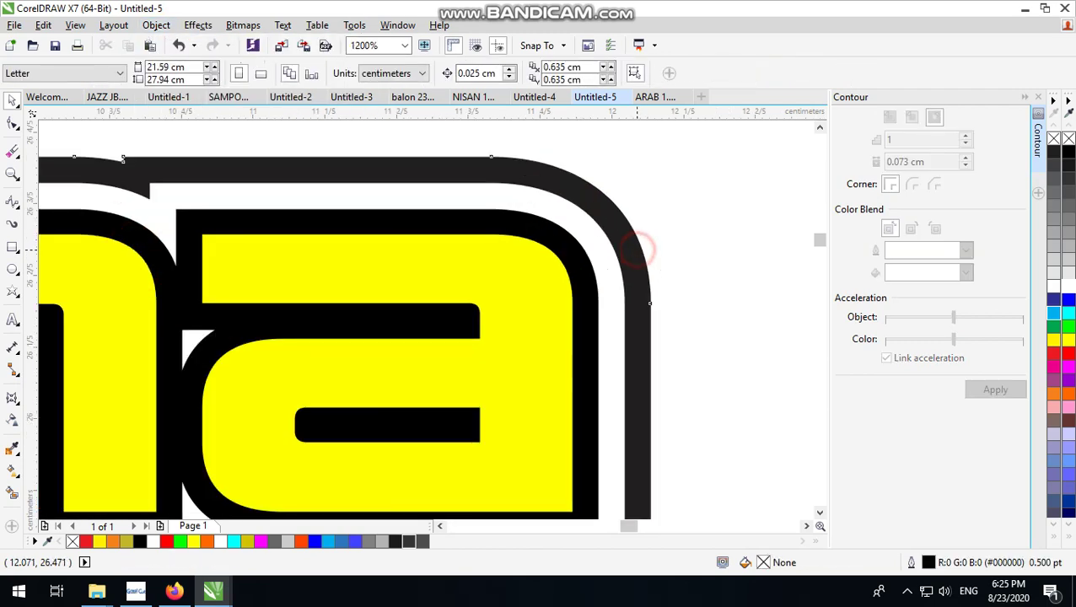
Shift the separated black contour up and right as an offset shadow.
left_click(621, 237)
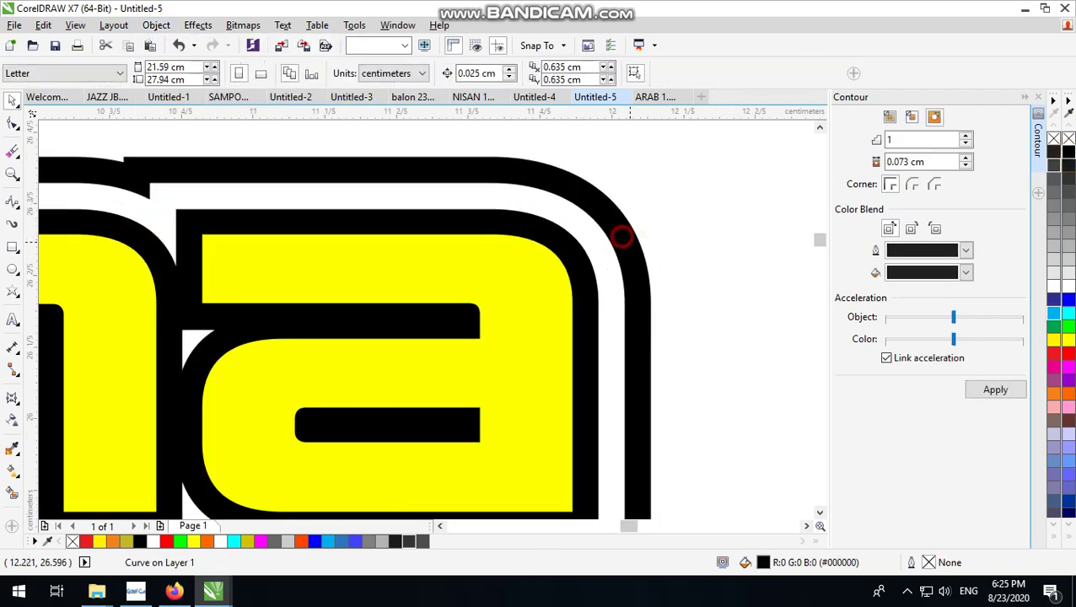
left_click_drag(621, 236, 678, 197)
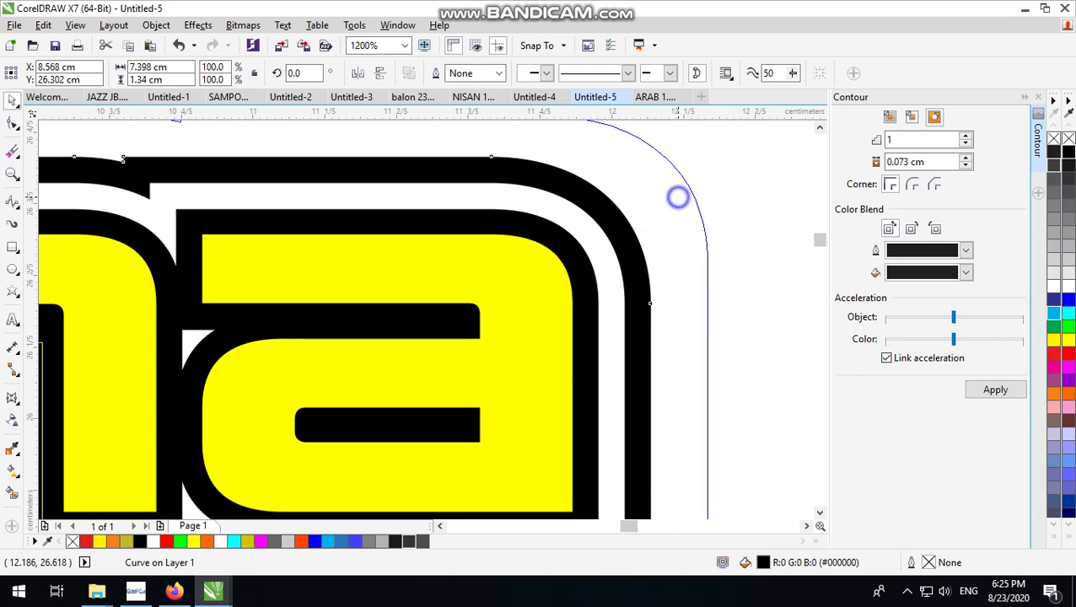
scroll(678, 197, "down", 1)
scroll(678, 197, "down", 1)
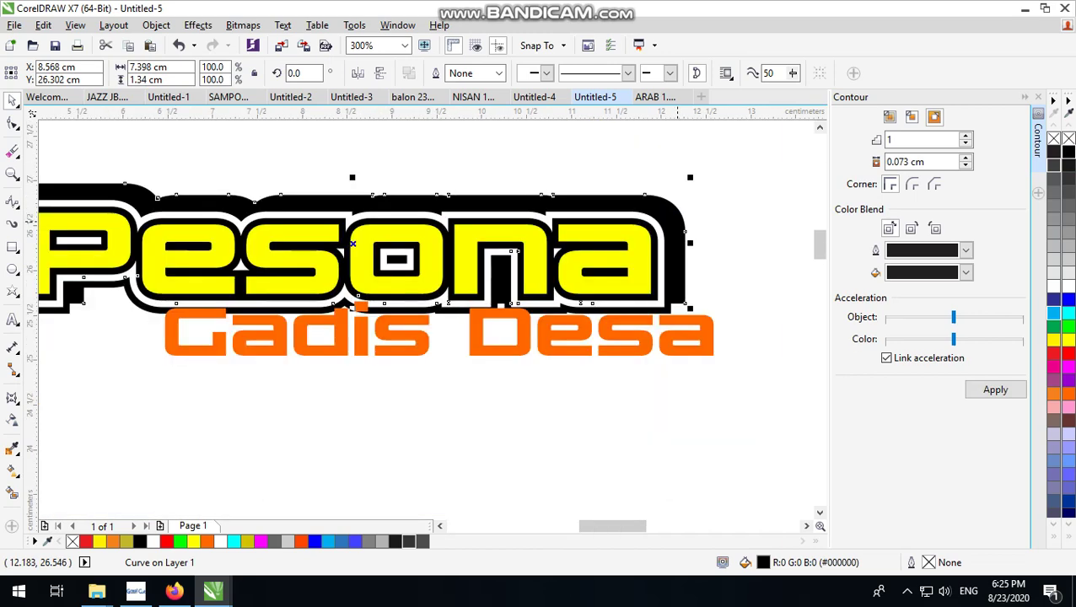
scroll(704, 314, "up", 1)
left_click(703, 314)
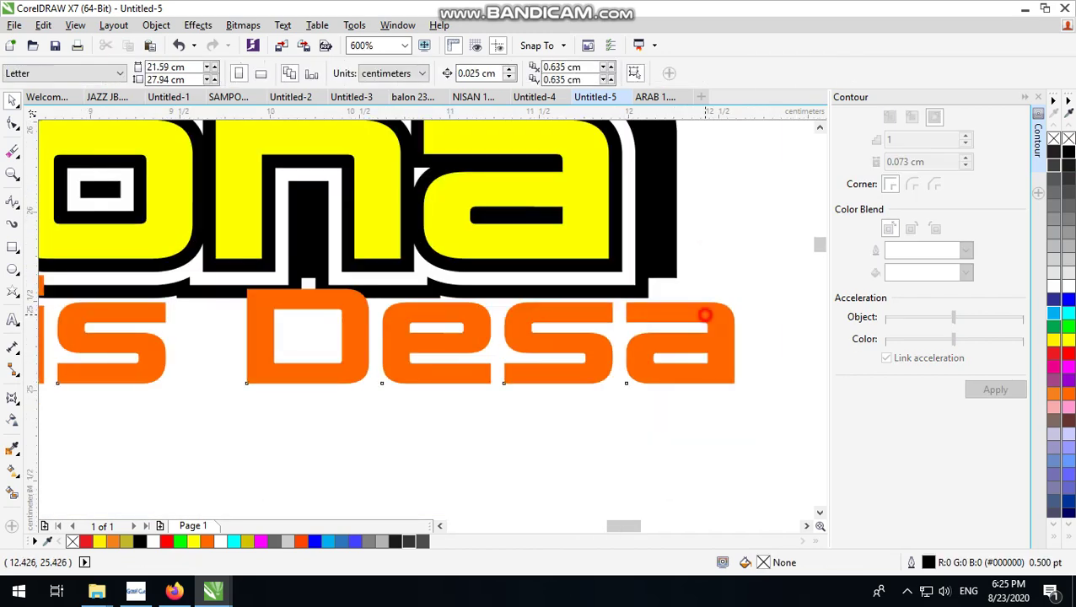
Apply a black contour to 'Gadis Desa' and break it apart into its own curve.
left_click(995, 389)
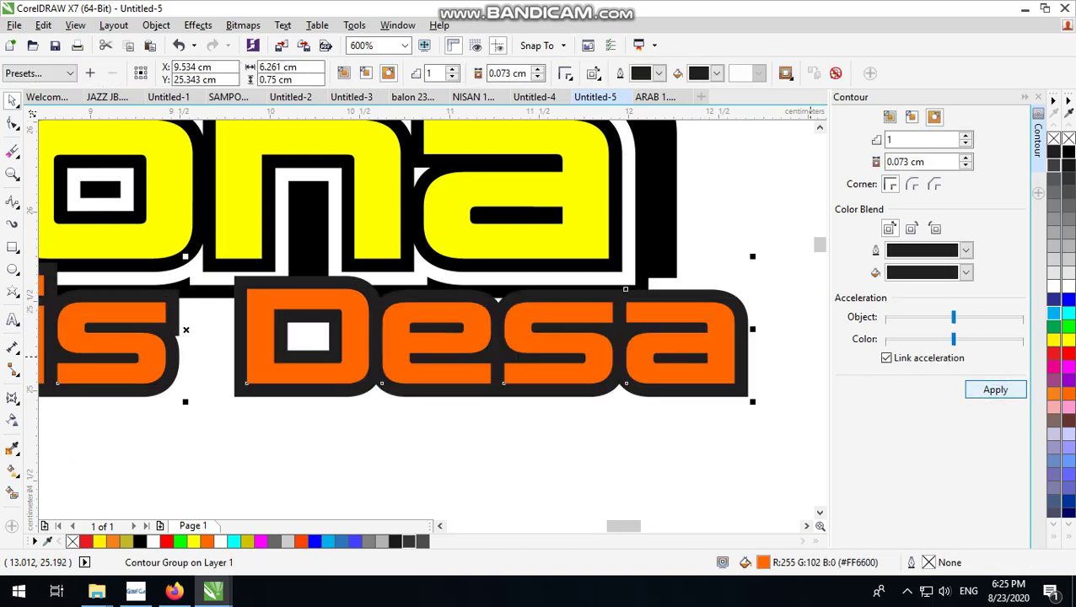
scroll(666, 388, "down", 1)
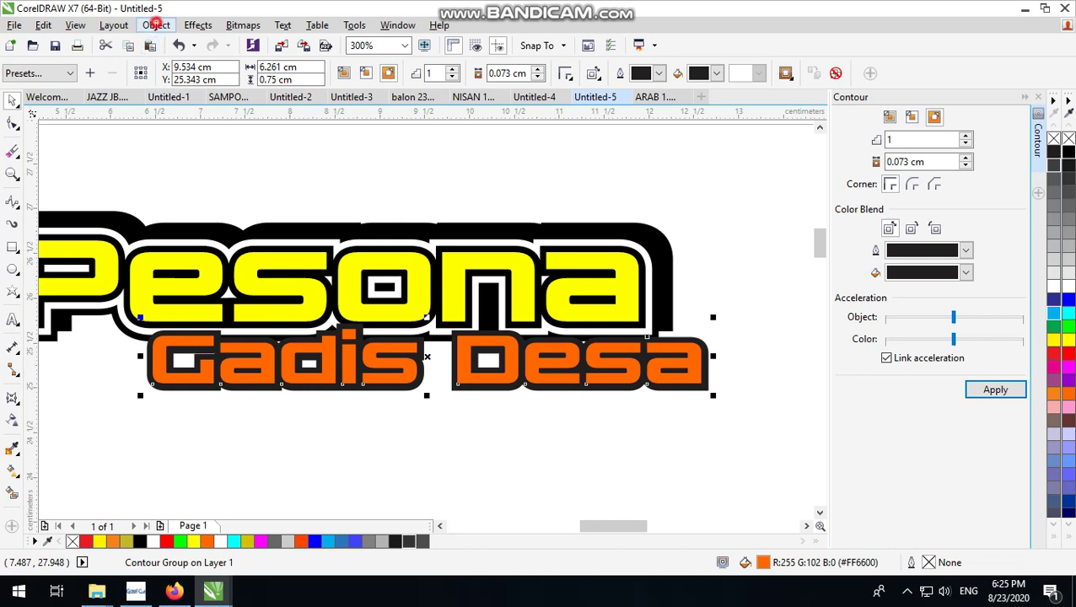
left_click(156, 24)
left_click(228, 261)
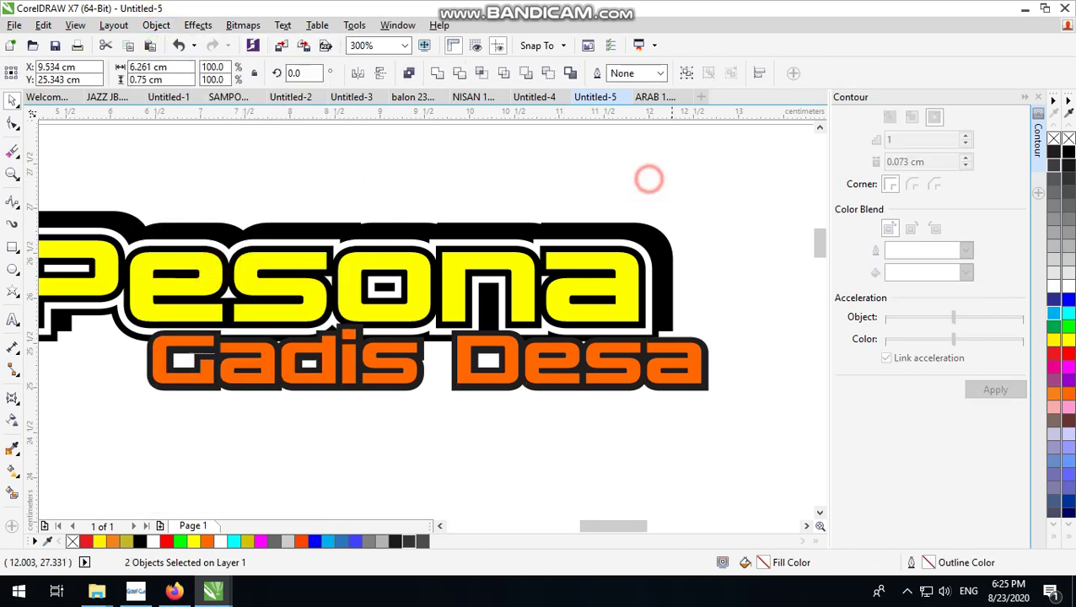
scroll(700, 341, "up", 1)
Put the dark contour curve behind the orange 'Gadis Desa' letters.
left_click(703, 346)
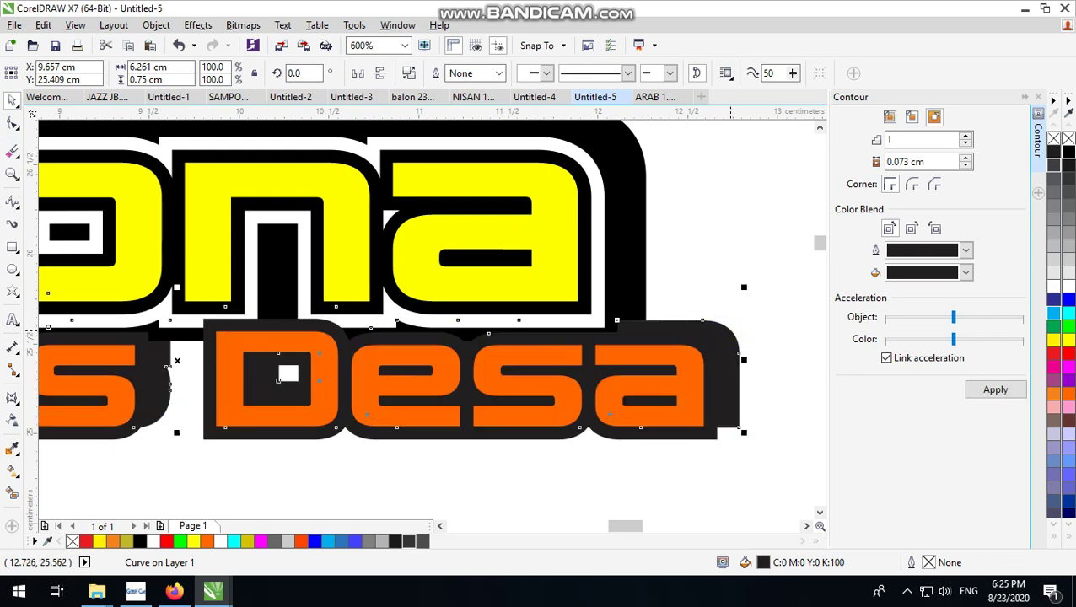
scroll(723, 333, "up", 1)
scroll(723, 334, "up", 1)
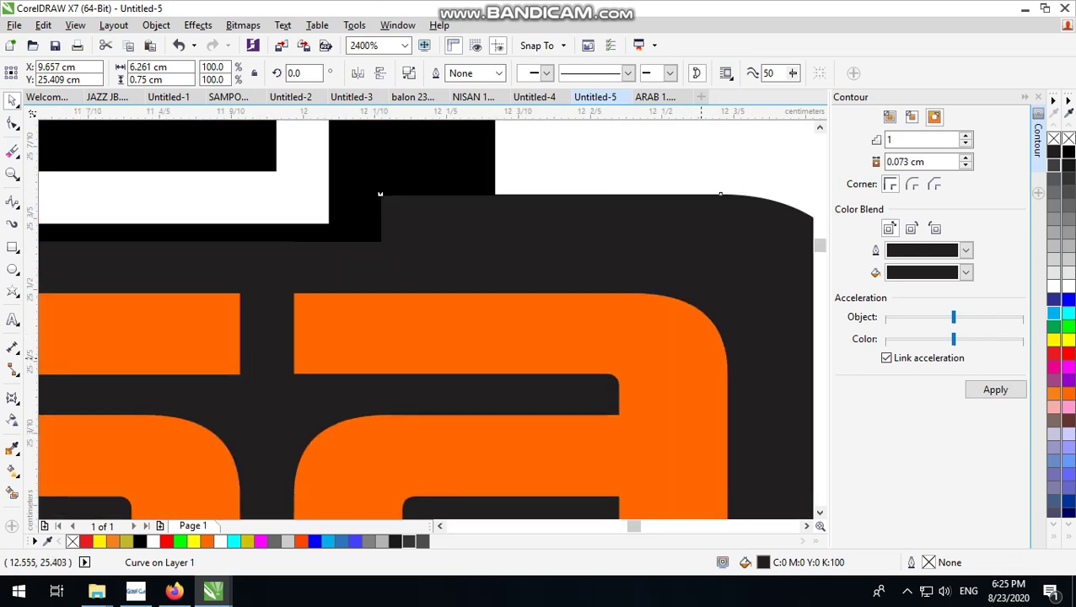
scroll(724, 334, "down", 3)
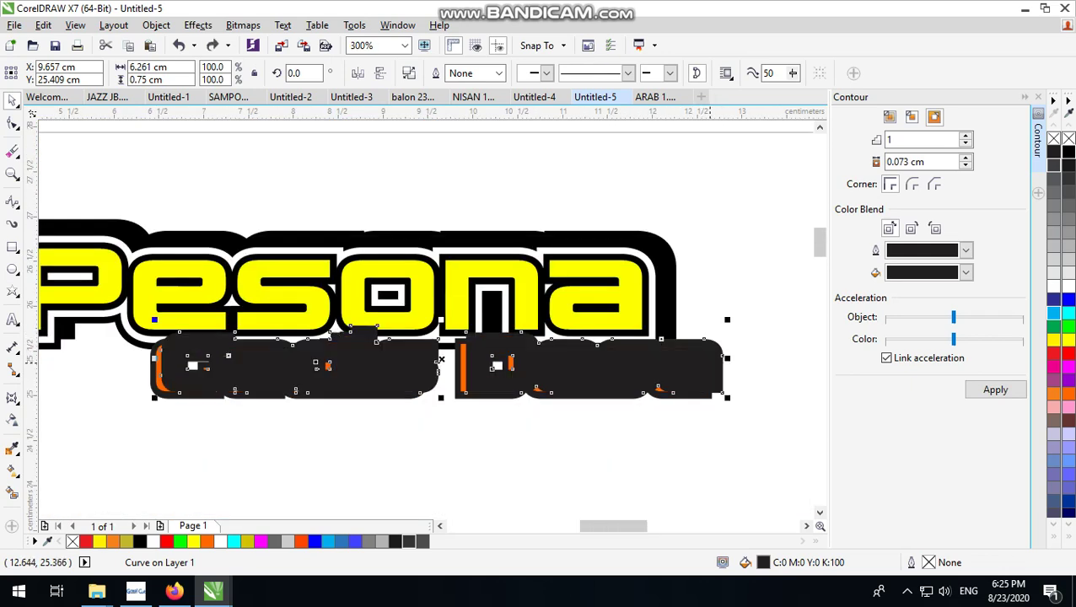
key("ctrl+shift+z")
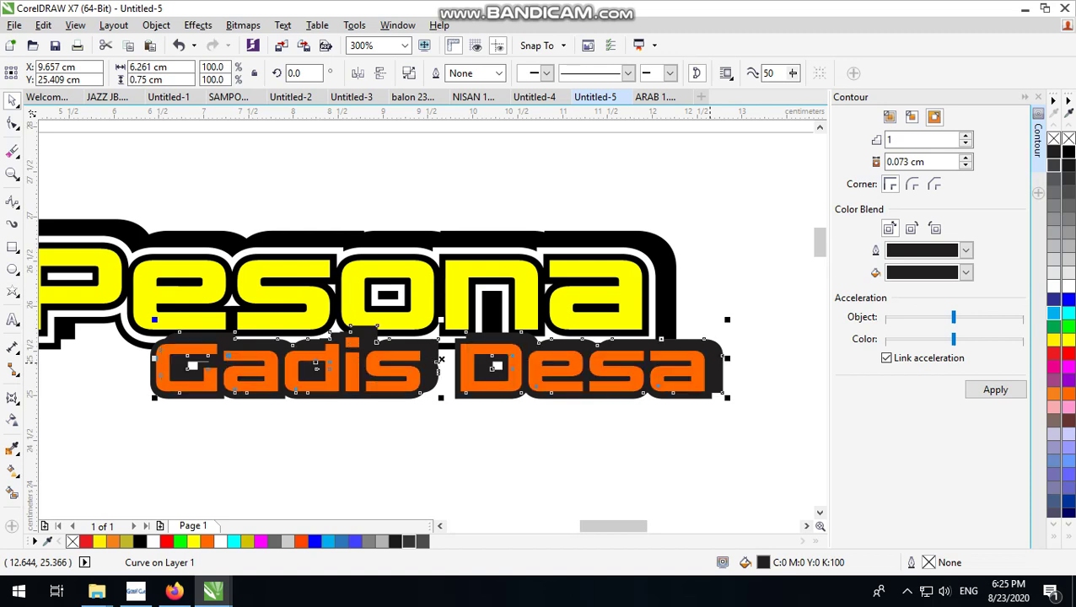
scroll(708, 392, "up", 1)
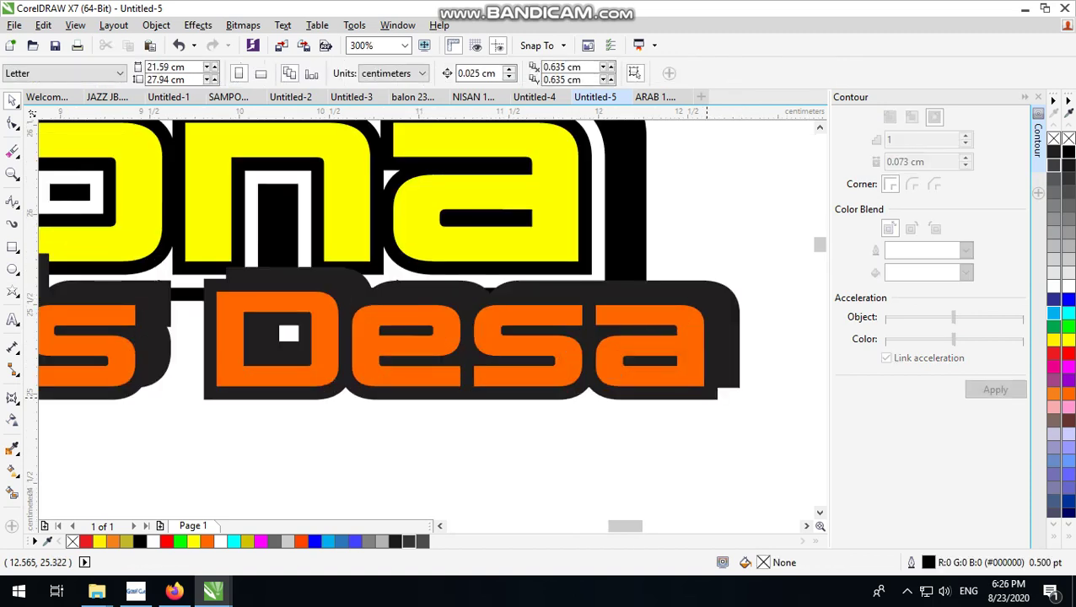
scroll(708, 392, "up", 1)
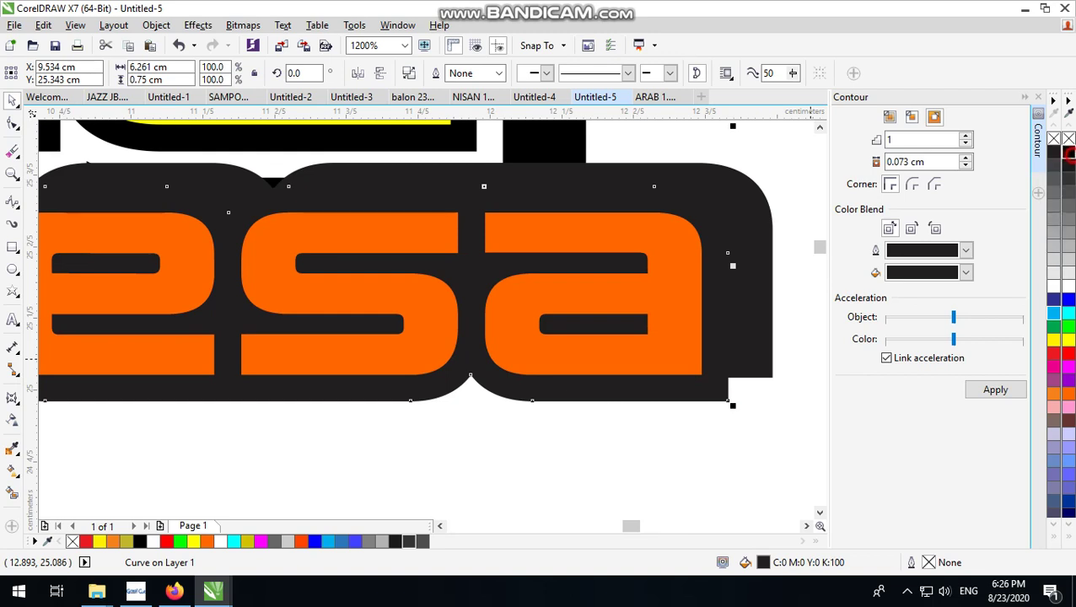
Select the black backing shape behind 'Gadis Desa', undoing a first default contour.
scroll(779, 251, "down", 1)
left_click(778, 251)
scroll(779, 252, "up", 1)
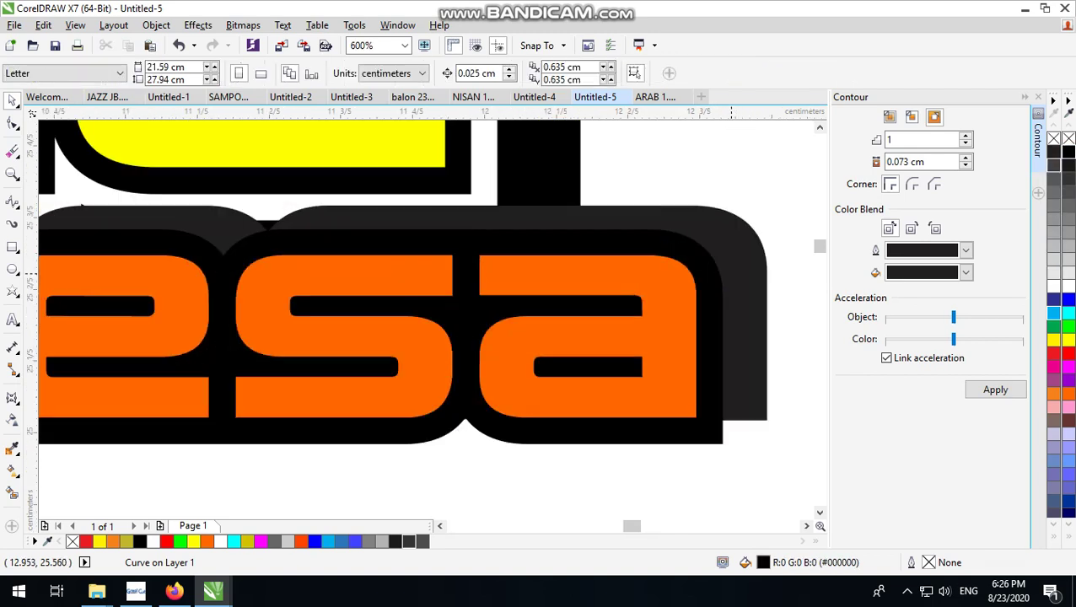
left_click(716, 278)
left_click(987, 390)
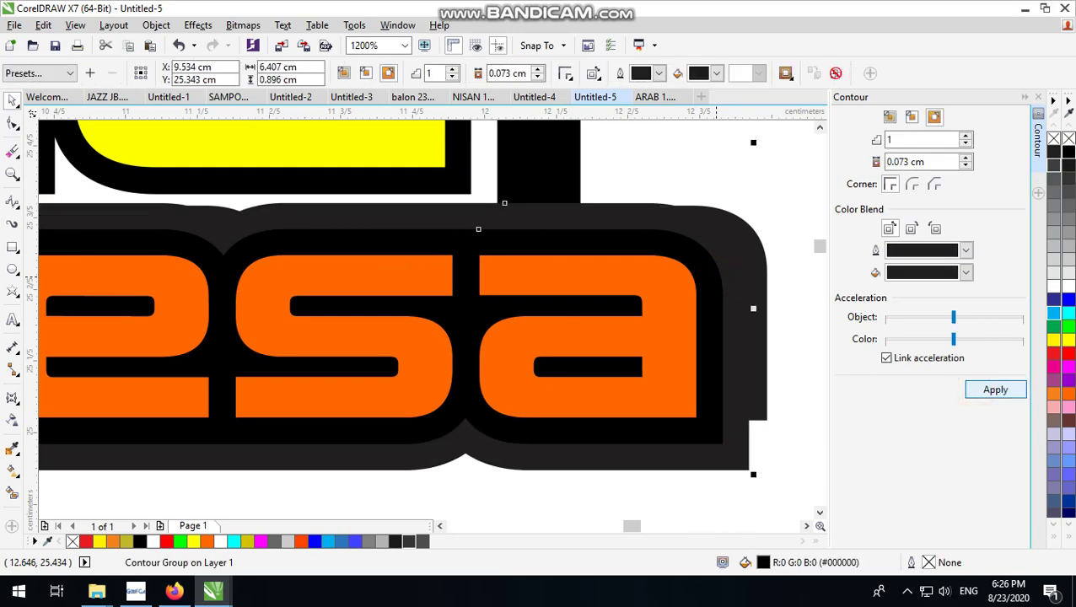
key("ctrl+z")
scroll(775, 263, "down", 1)
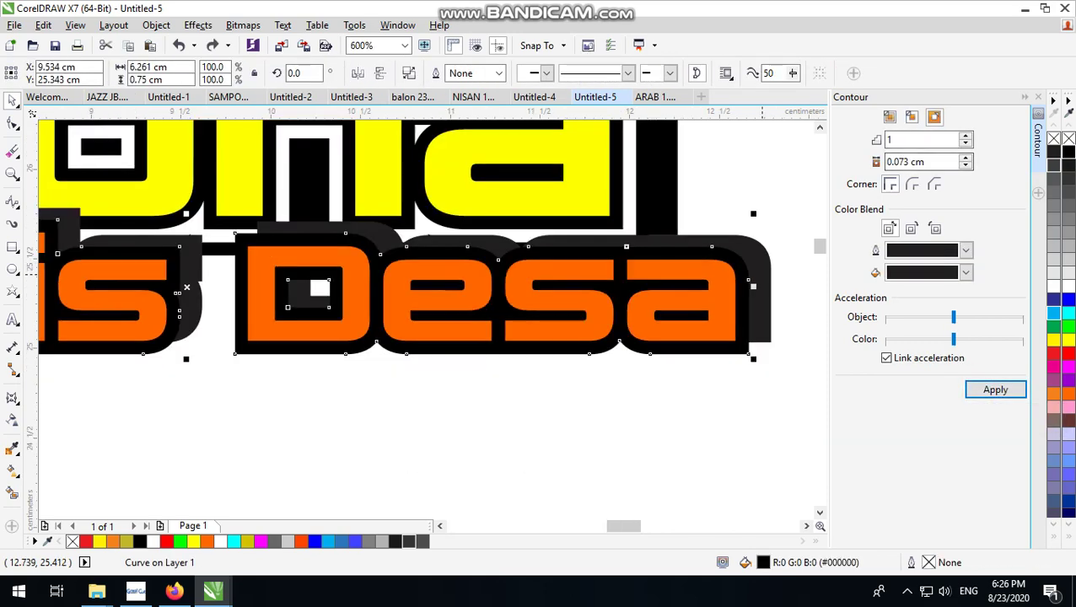
scroll(755, 273, "down", 1)
scroll(754, 273, "up", 1)
Apply an inside contour at 0.033 cm offset to the black backing.
left_click(911, 116)
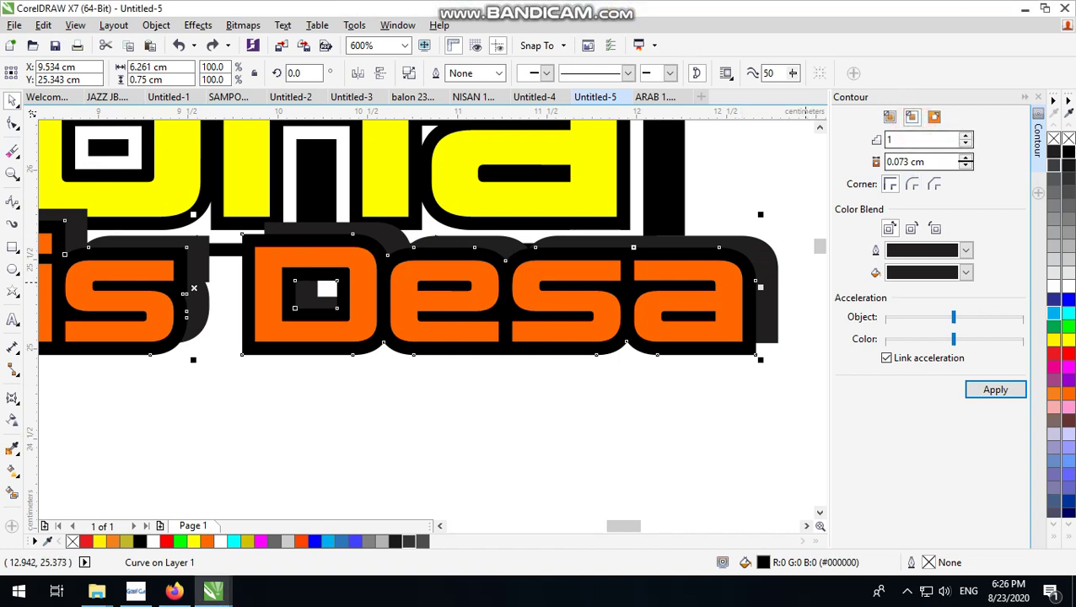
mouse_move(896, 161)
left_mouse_down()
mouse_move(915, 162)
mouse_move(901, 162)
left_mouse_up()
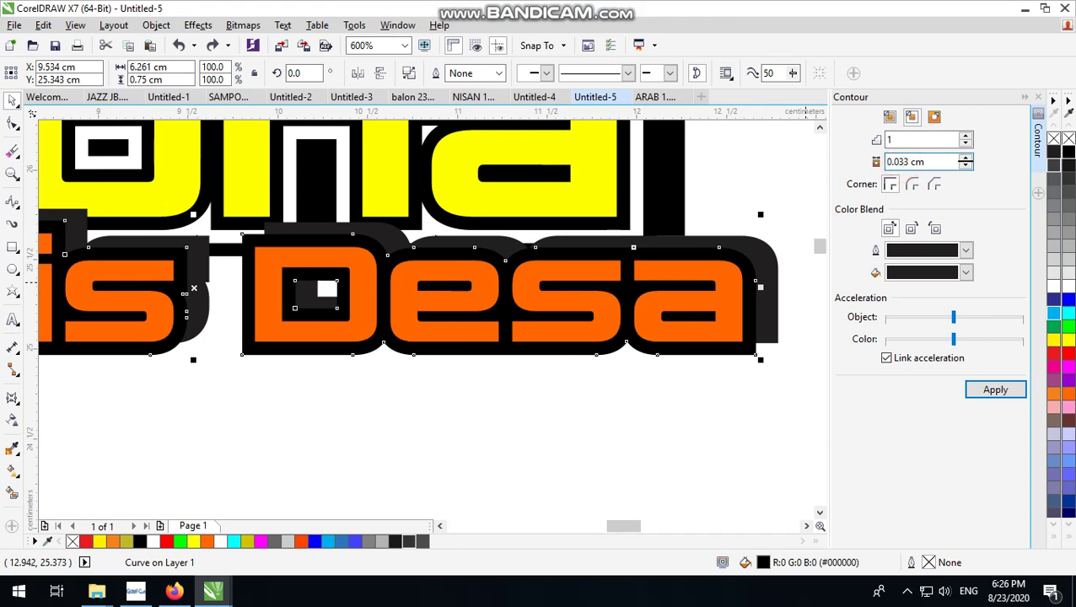
left_click(995, 390)
scroll(767, 279, "up", 1)
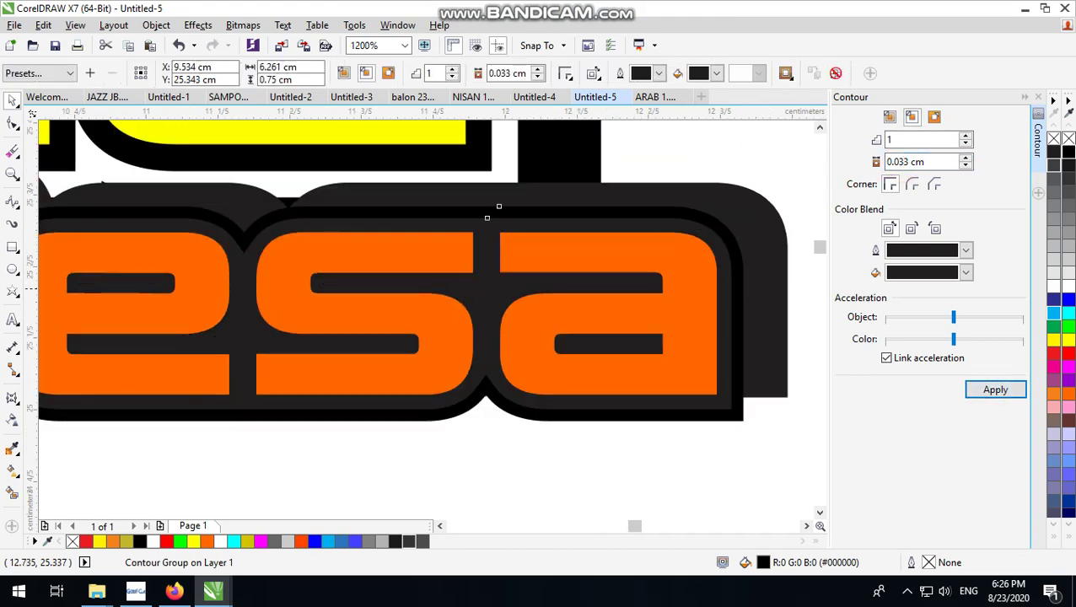
scroll(618, 250, "down", 1)
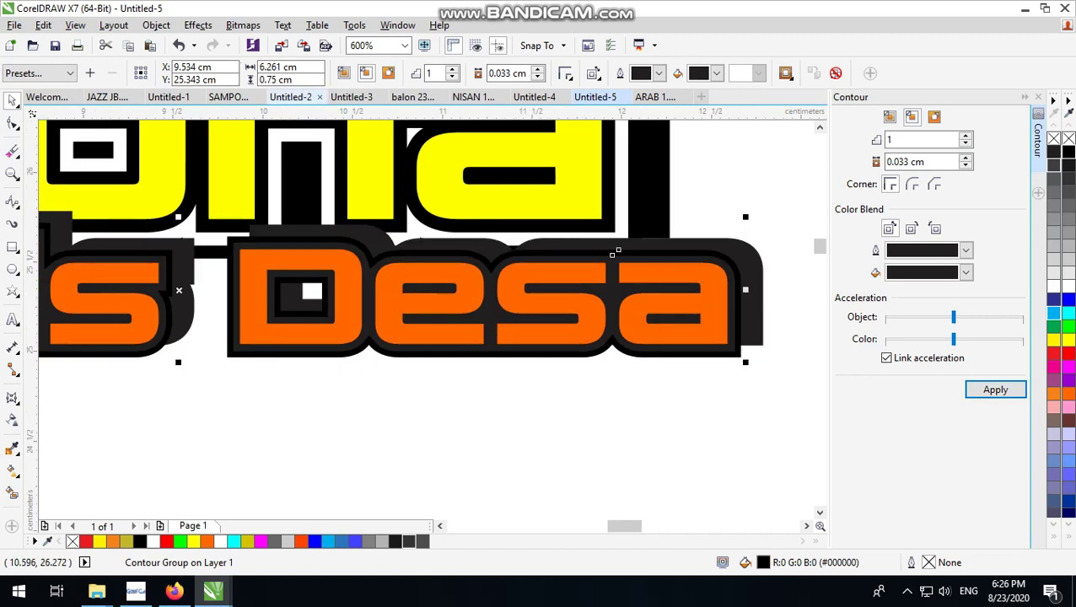
Break the new contour group into separate shapes and zoom out to view the whole logo.
left_click(156, 25)
left_click(221, 262)
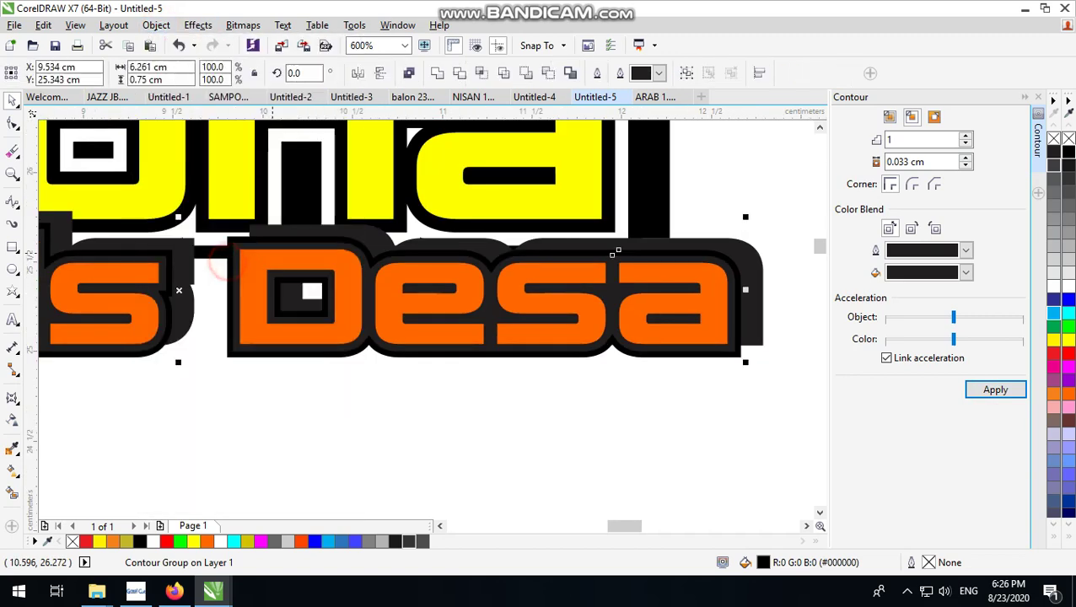
scroll(742, 325, "up", 1)
scroll(731, 354, "up", 2)
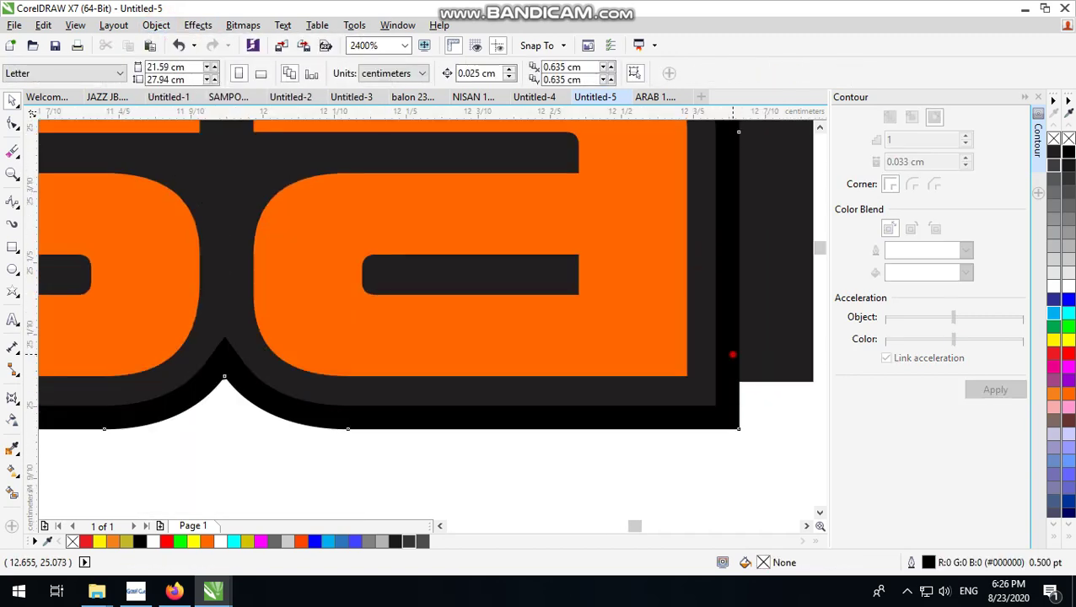
left_click(732, 354)
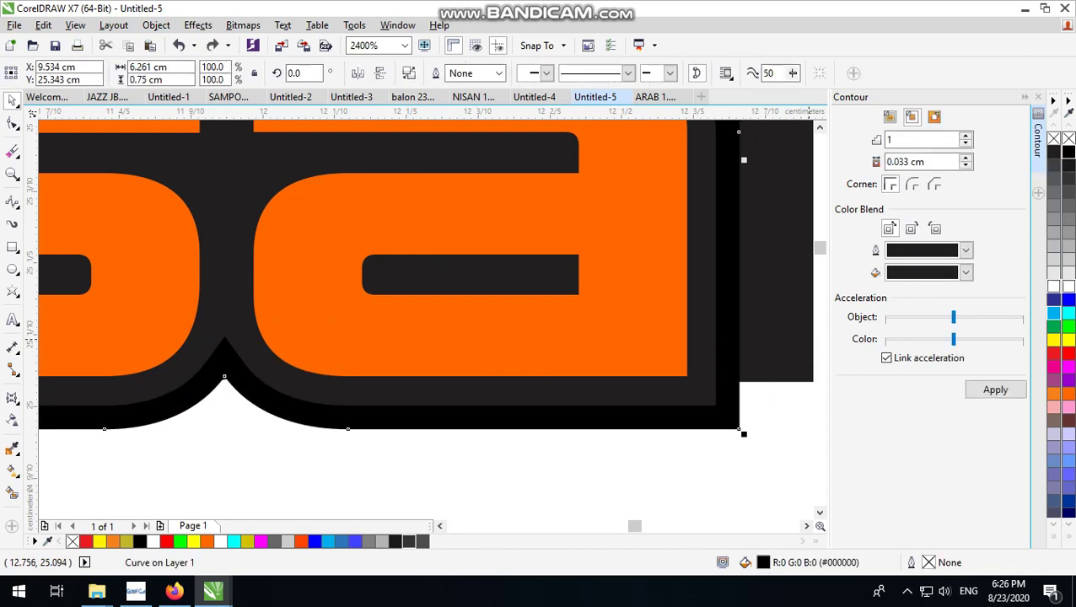
key("F4")
left_click(751, 257)
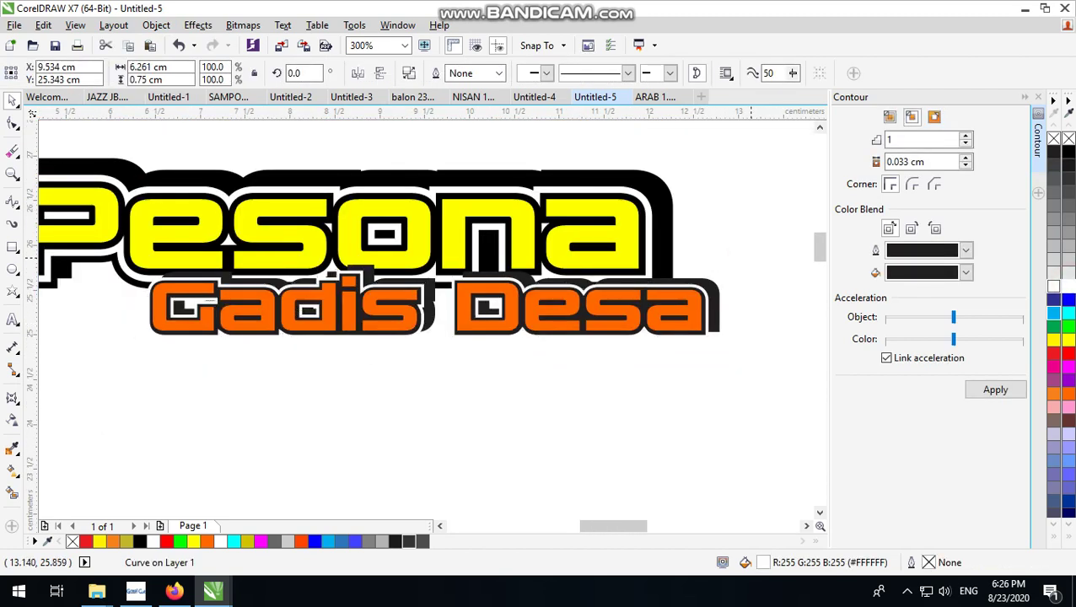
scroll(751, 257, "down", 1)
left_click_drag(739, 187, 324, 333)
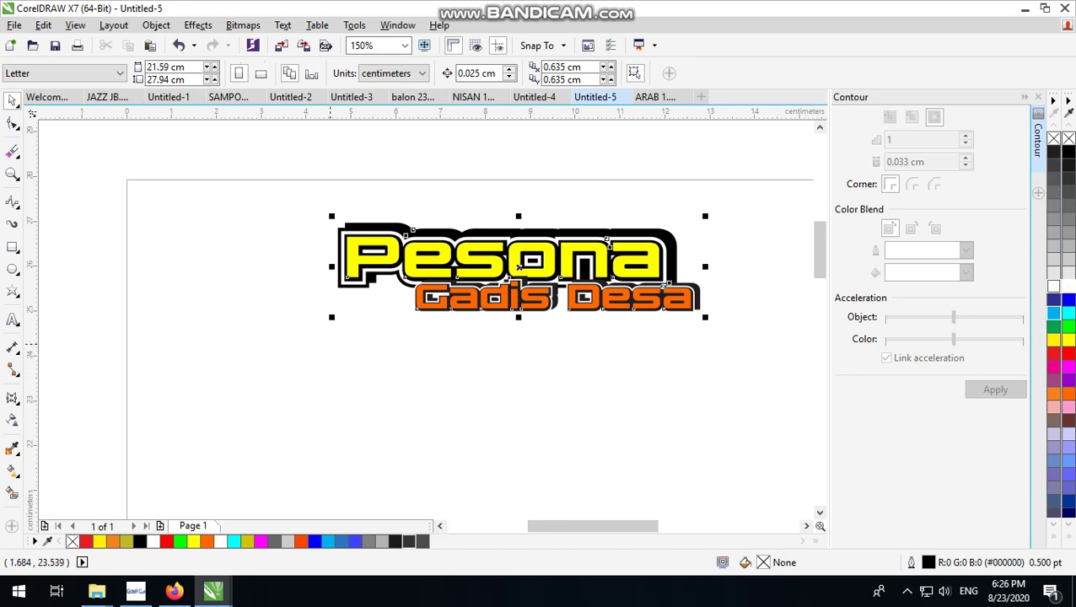
scroll(624, 226, "up", 1)
scroll(599, 250, "down", 1)
left_click_drag(585, 303, 510, 290)
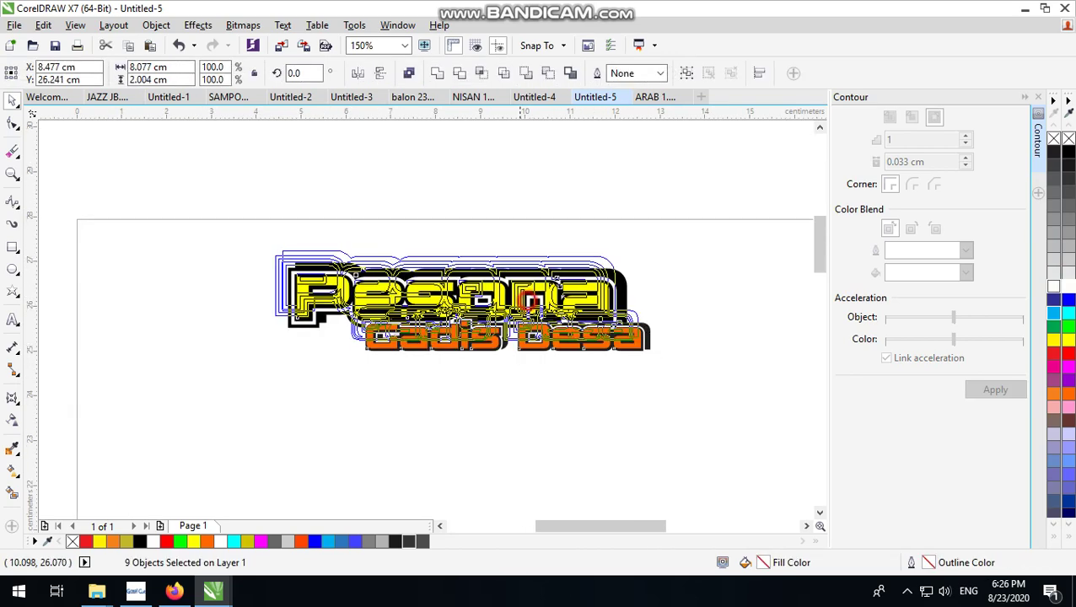
scroll(510, 289, "up", 1)
scroll(510, 289, "up", 1)
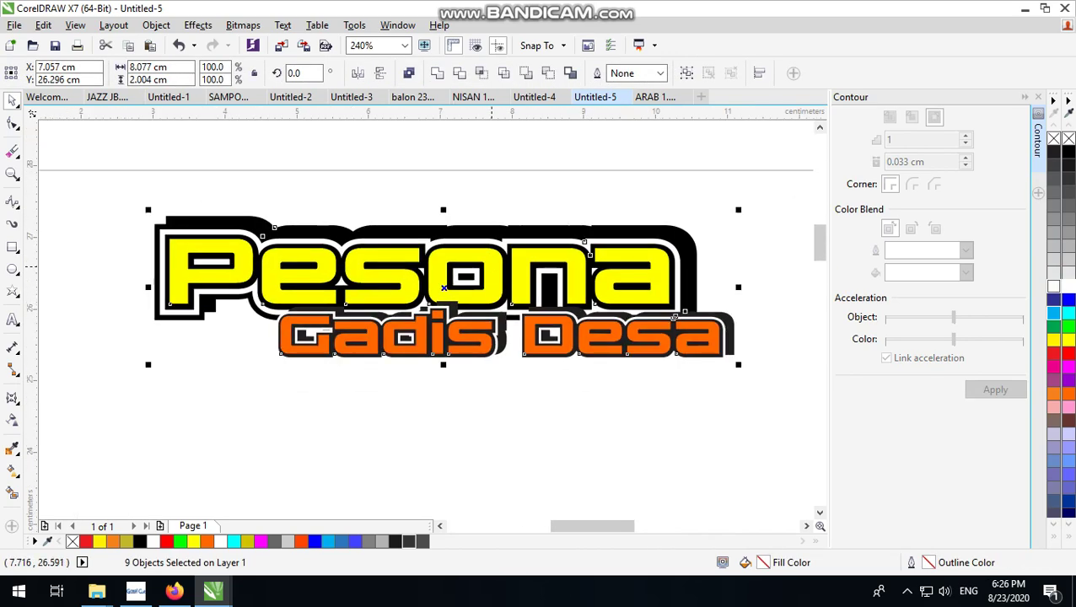
left_click(556, 180)
left_click(514, 274)
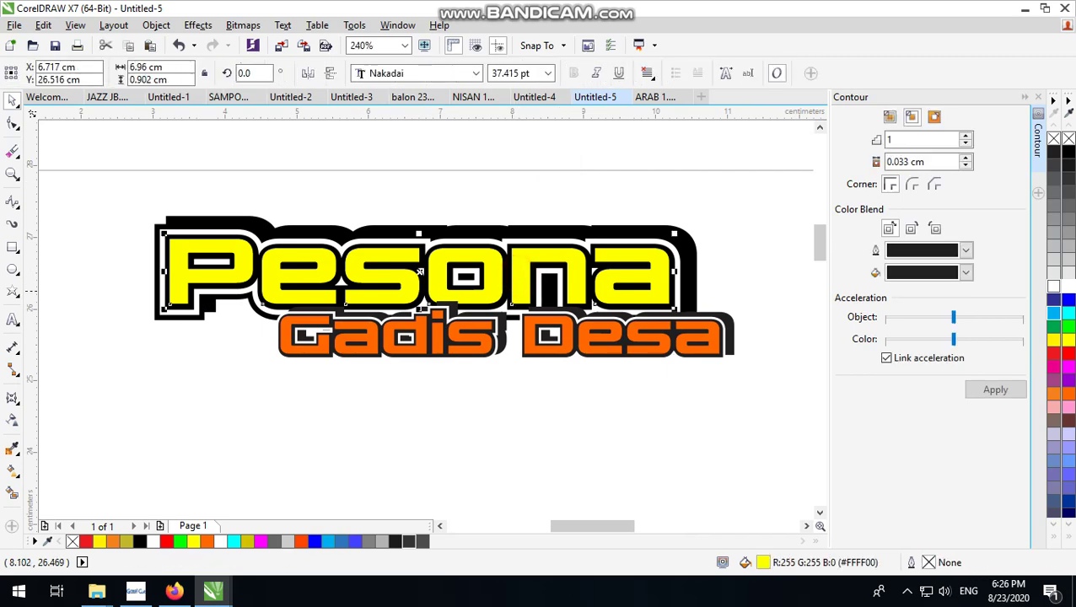
scroll(451, 259, "up", 1)
scroll(451, 258, "up", 1)
scroll(451, 259, "down", 1)
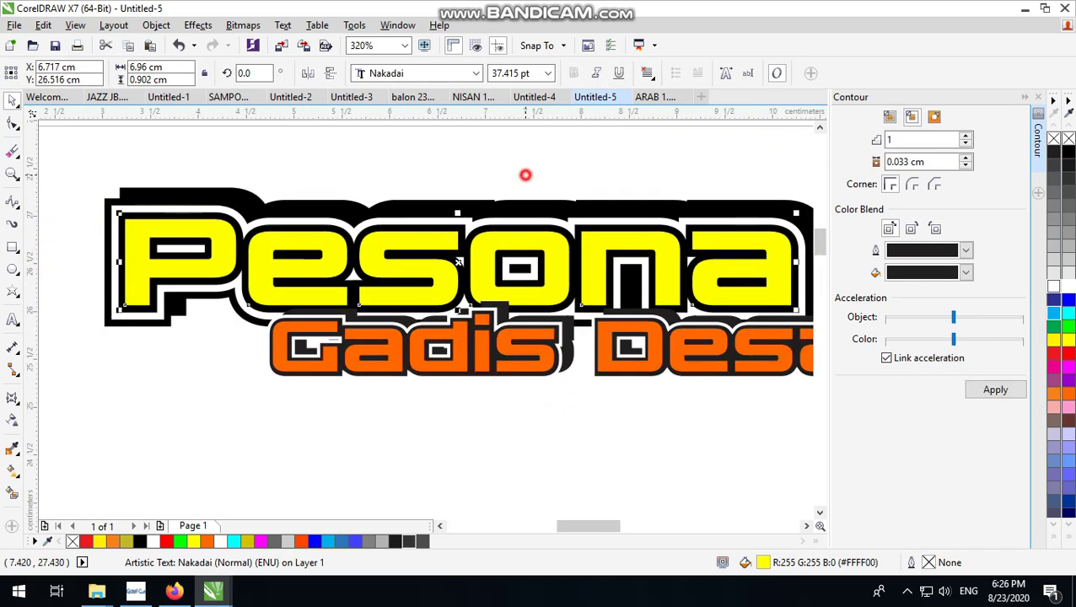
left_click(525, 175)
left_click(576, 337)
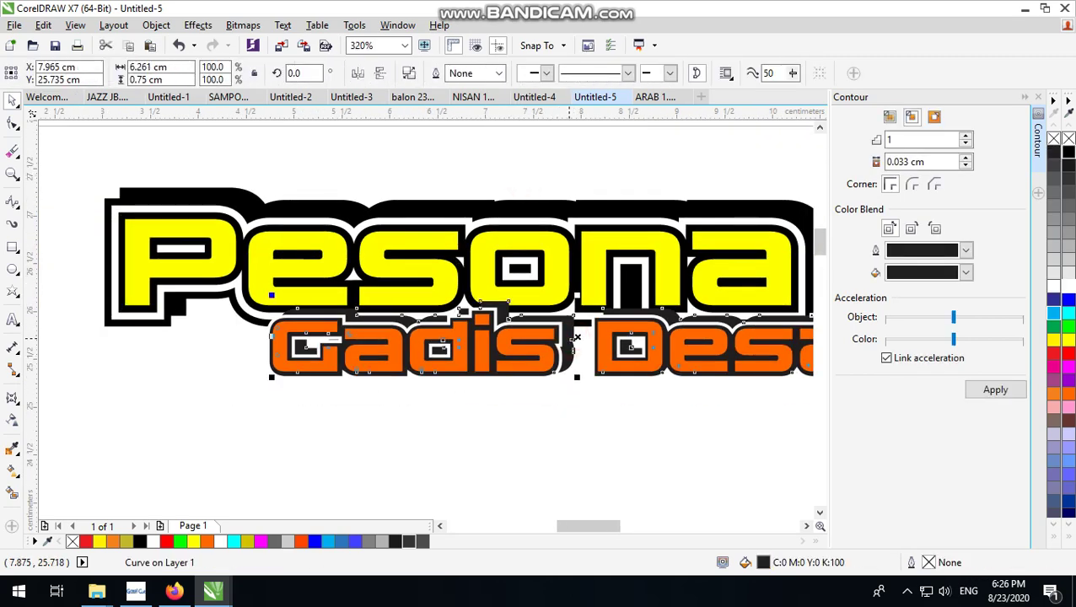
left_click(646, 419)
scroll(569, 366, "up", 6)
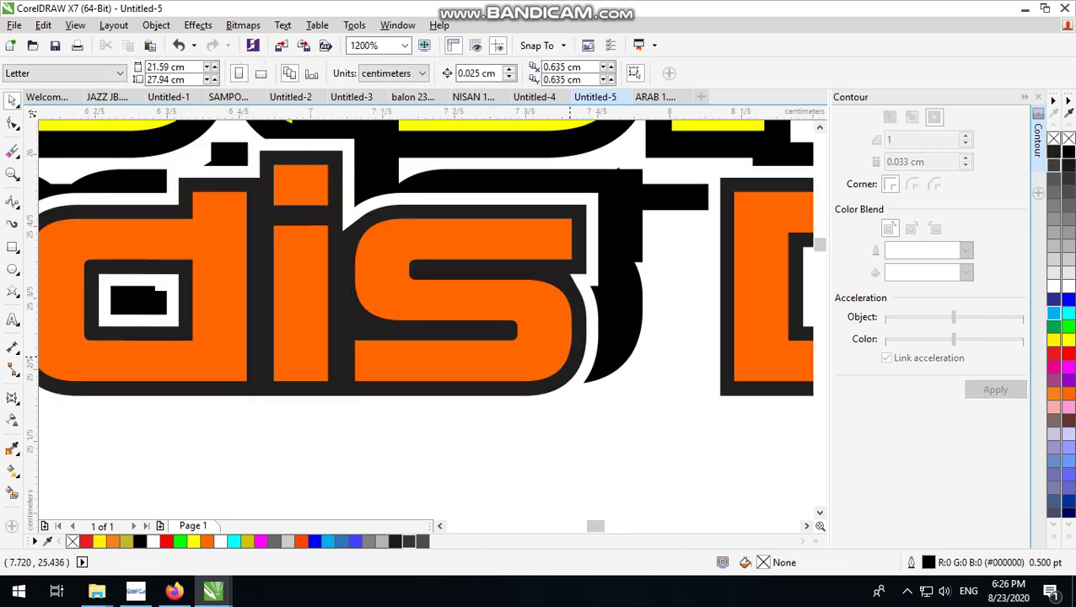
left_click(575, 354)
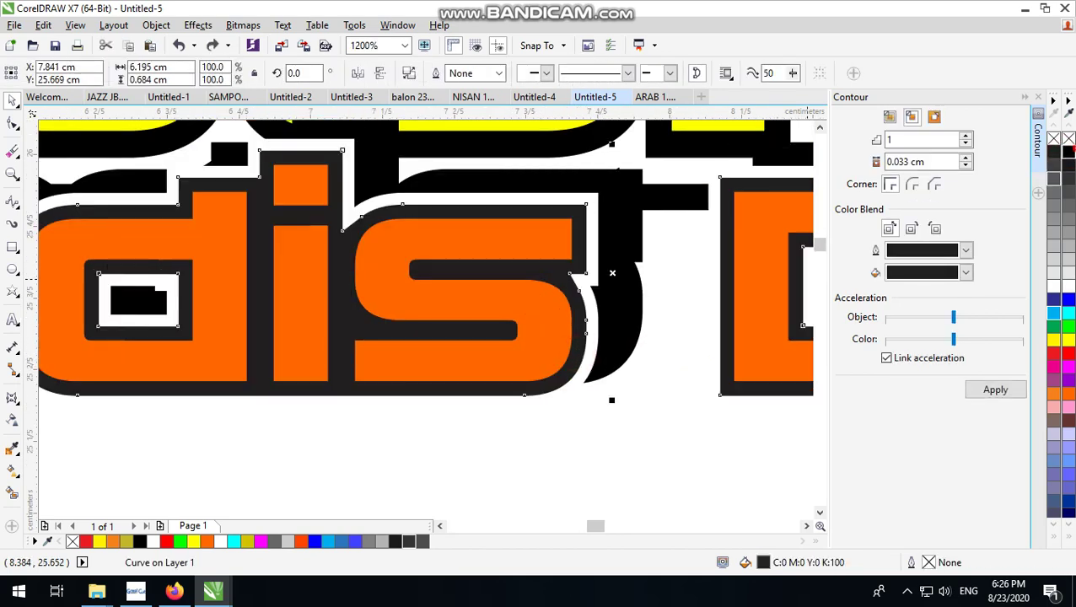
scroll(506, 421, "down", 6)
left_click(506, 426)
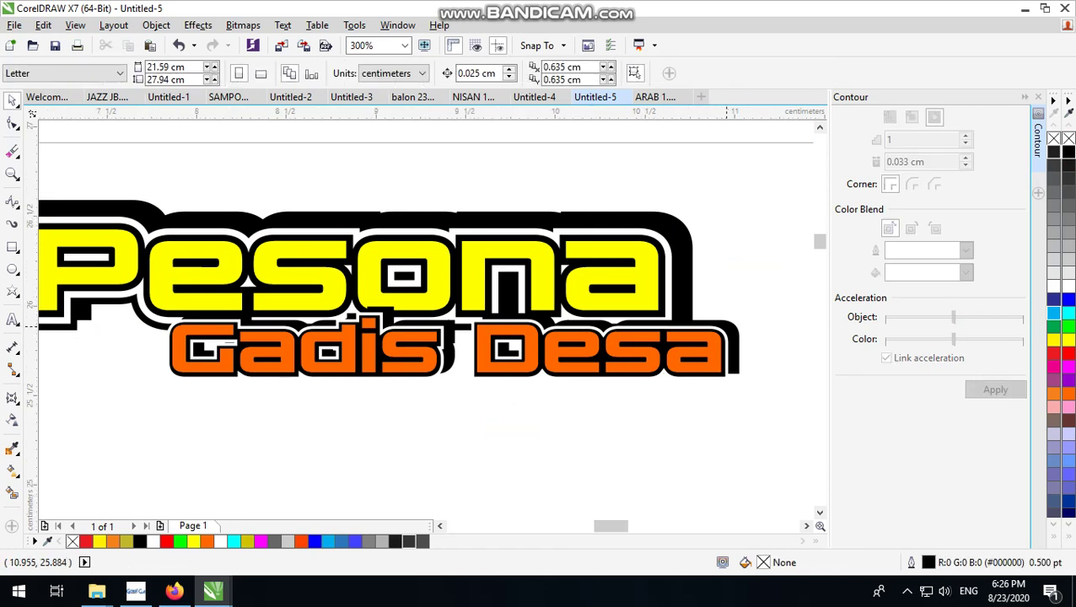
scroll(730, 316, "up", 2)
left_click(730, 315)
left_click_drag(730, 315, 730, 314)
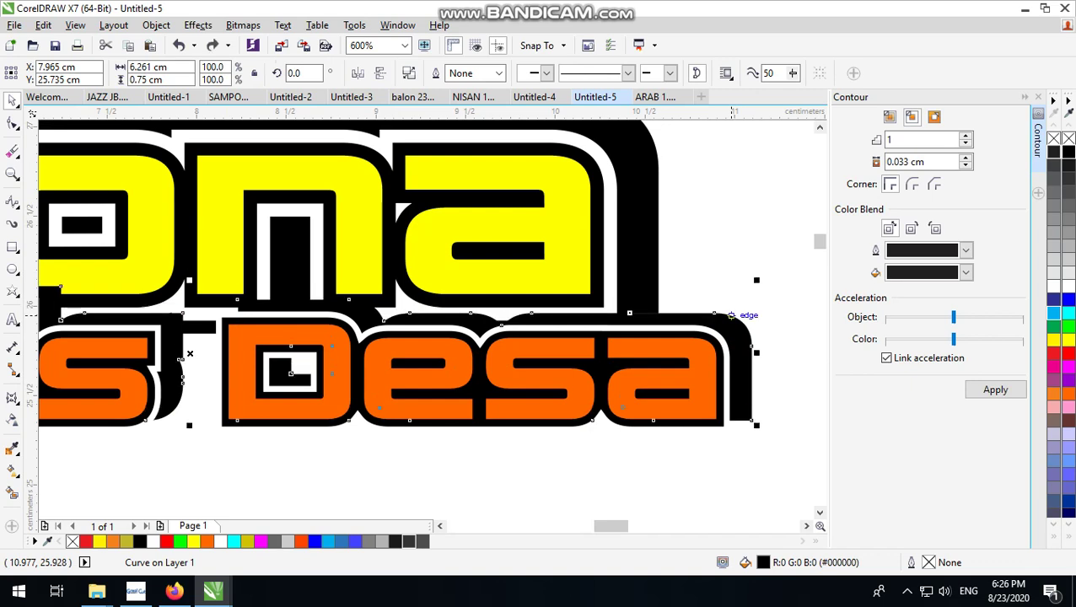
scroll(744, 267, "down", 2)
scroll(745, 264, "down", 3)
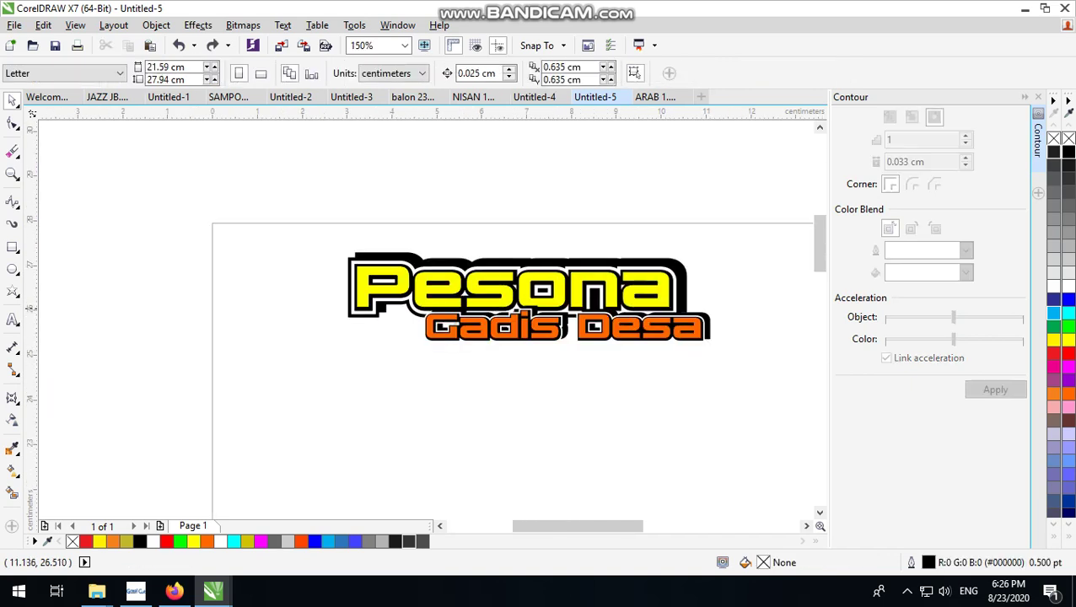
scroll(538, 301, "up", 1)
scroll(537, 302, "up", 1)
scroll(516, 296, "up", 1)
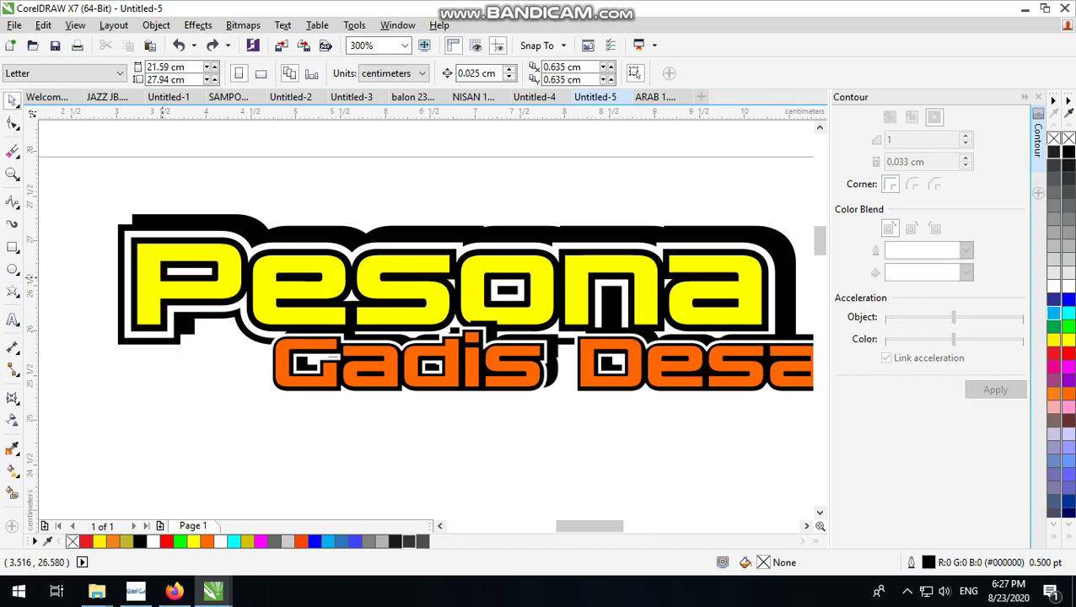
Apply an inside contour to the Pesona text and break it apart into separate shapes.
left_click(144, 270)
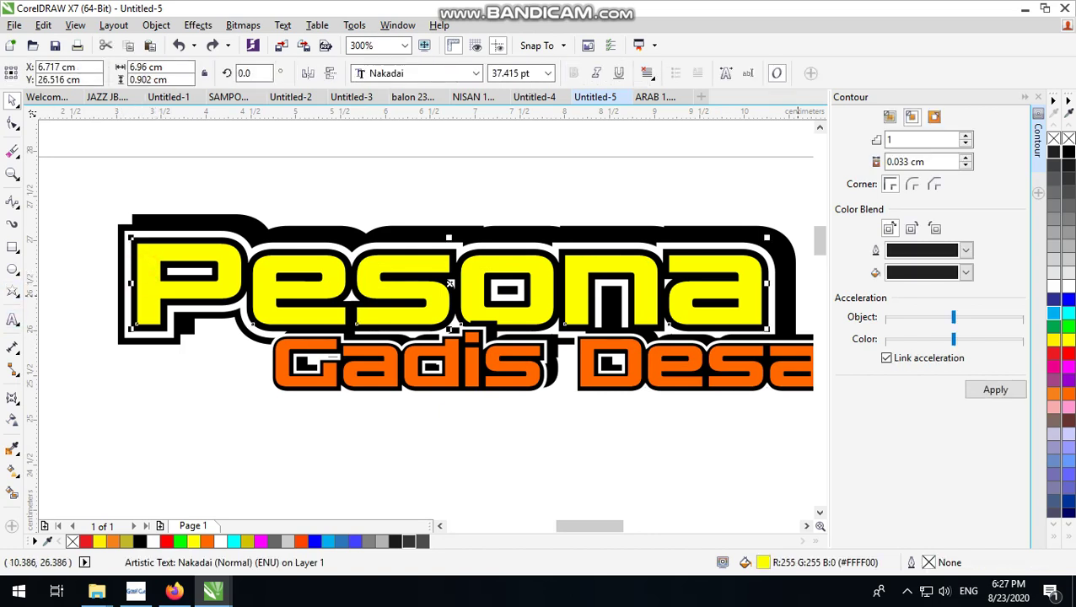
left_click(994, 389)
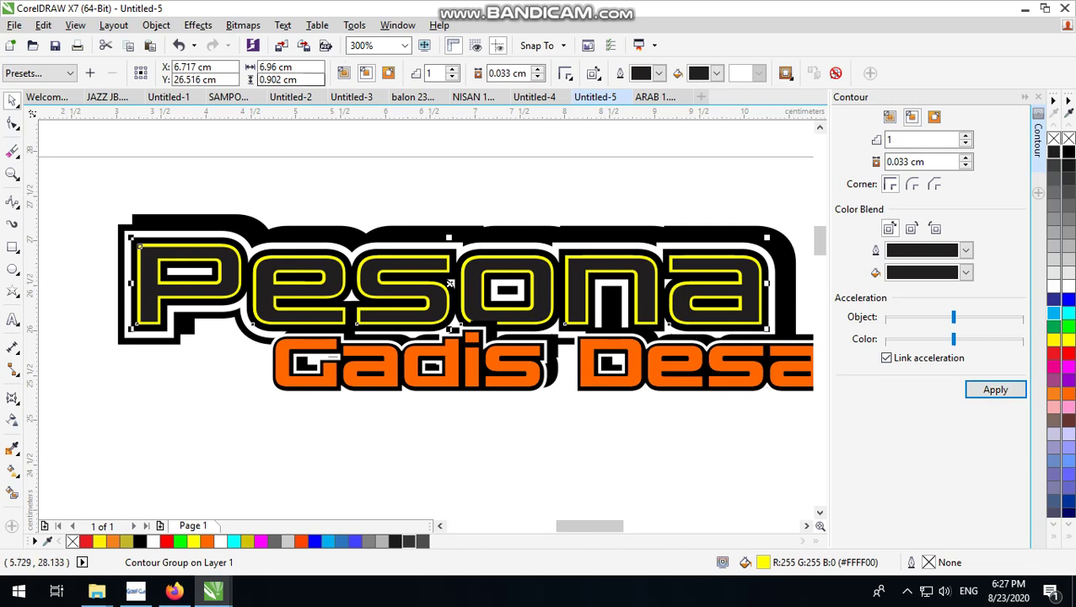
left_click(155, 25)
left_click(211, 260)
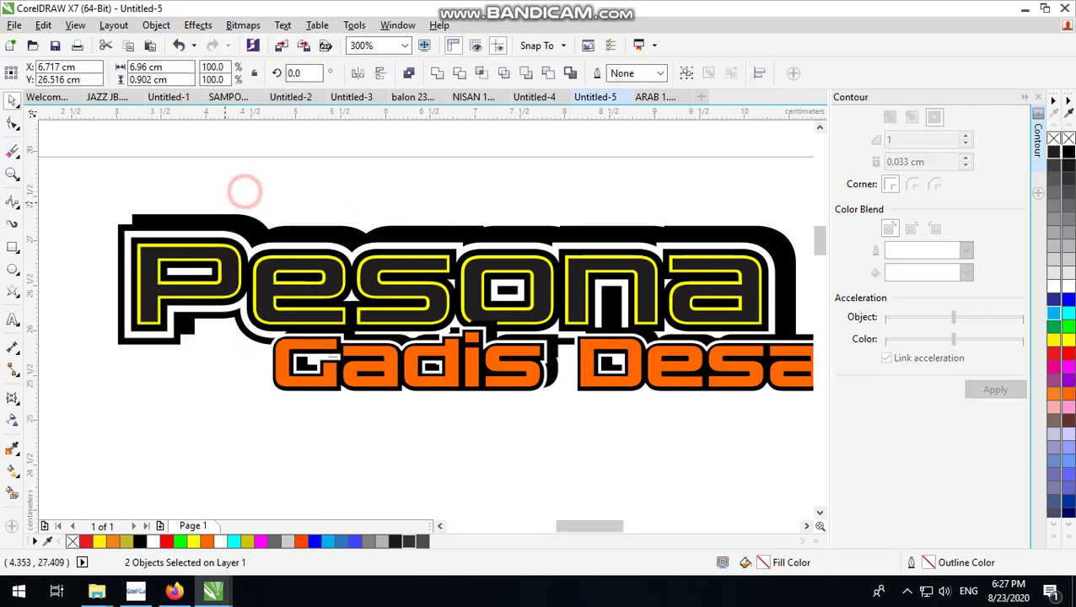
left_click(241, 191)
Draw a thin horizontal stripe rectangle across the Pesona letters and set its position.
left_click(13, 246)
left_click_drag(95, 295, 797, 311)
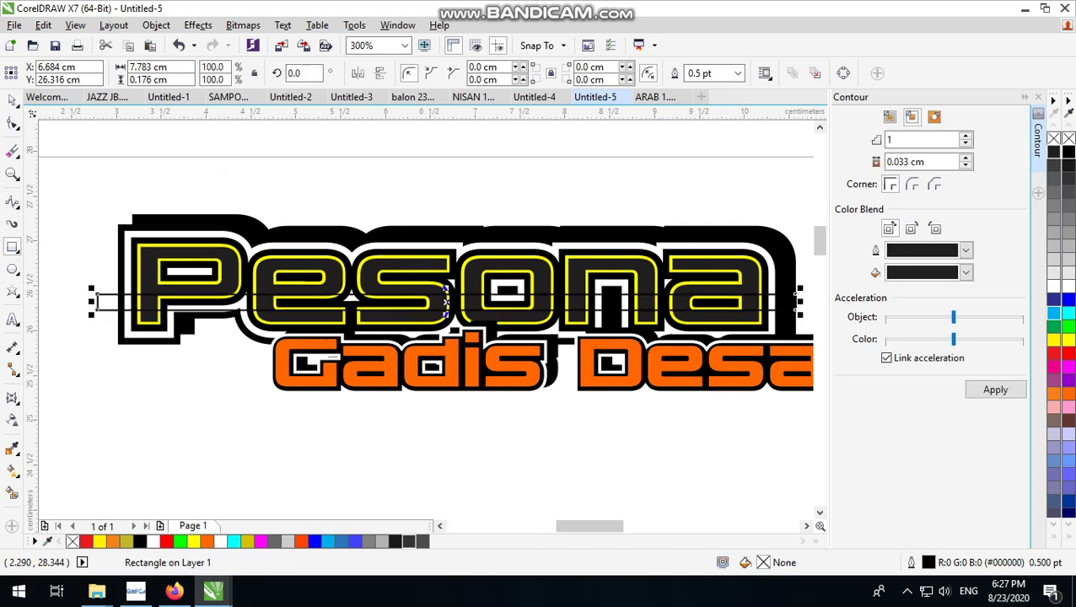
left_click(13, 100)
scroll(223, 304, "up", 3)
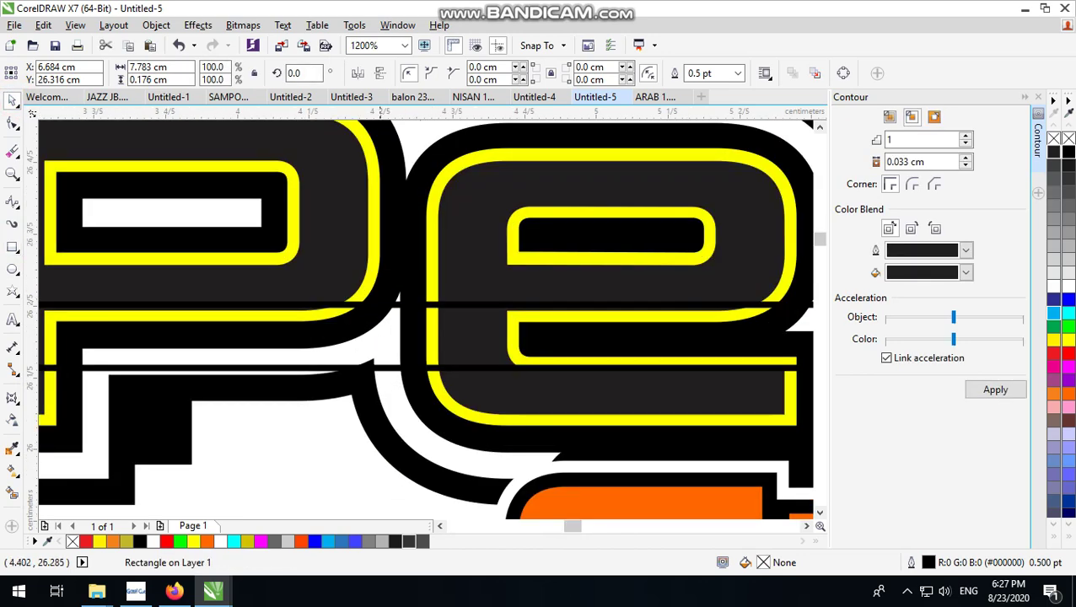
mouse_move(379, 343)
left_mouse_down()
mouse_move(373, 357)
mouse_move(363, 347)
left_mouse_up()
scroll(371, 353, "down", 2)
scroll(369, 349, "up", 2)
scroll(337, 363, "down", 1)
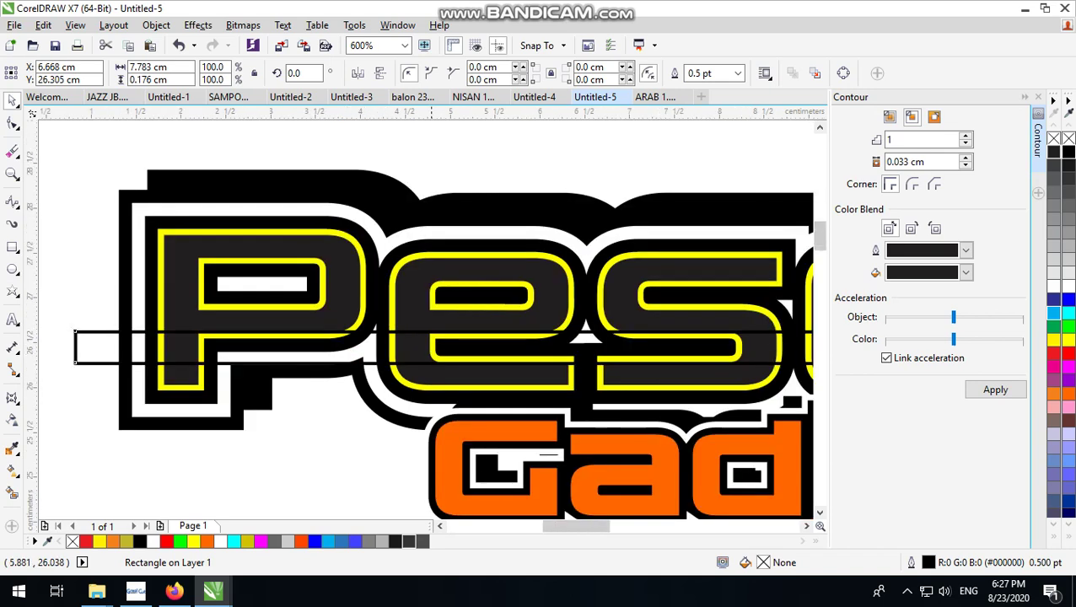
scroll(584, 354, "down", 1)
scroll(584, 354, "up", 2)
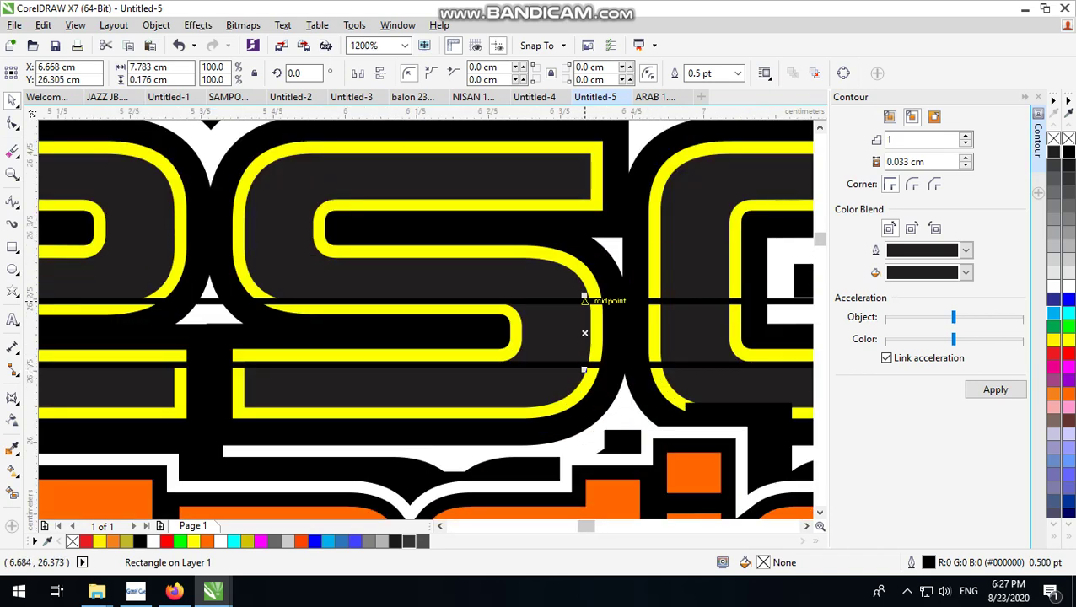
mouse_move(585, 299)
left_mouse_down()
mouse_move(583, 313)
mouse_move(573, 251)
mouse_move(584, 247)
mouse_move(584, 260)
left_mouse_up()
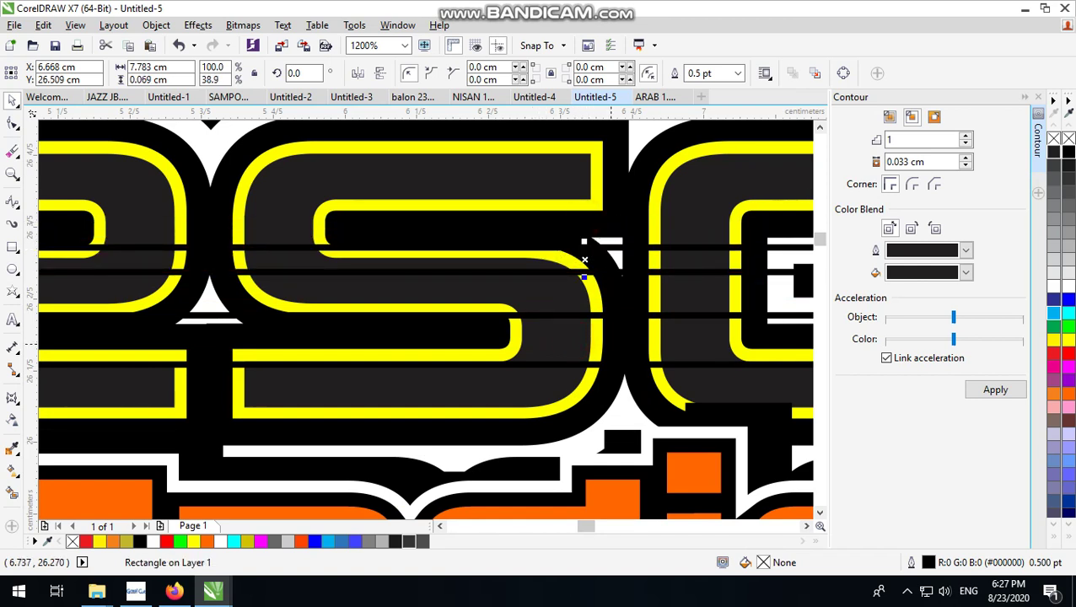
Combine the stripe bars and trim them out of the Pesona letter shapes.
left_click(584, 306, "shift")
left_click(407, 72)
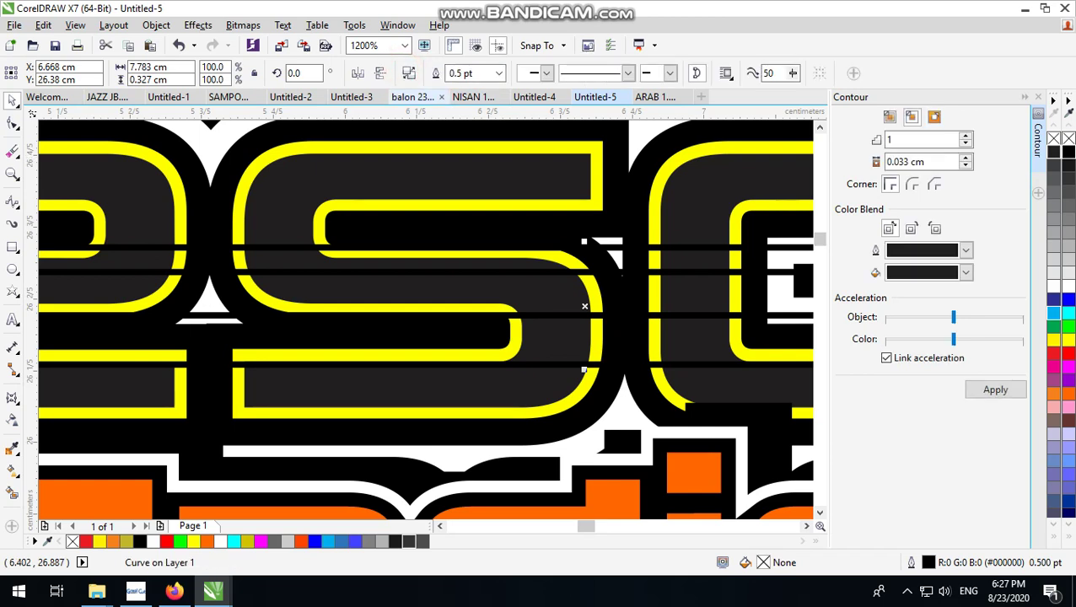
left_click(450, 168, "shift")
left_click(459, 74)
key("F3")
key("F3")
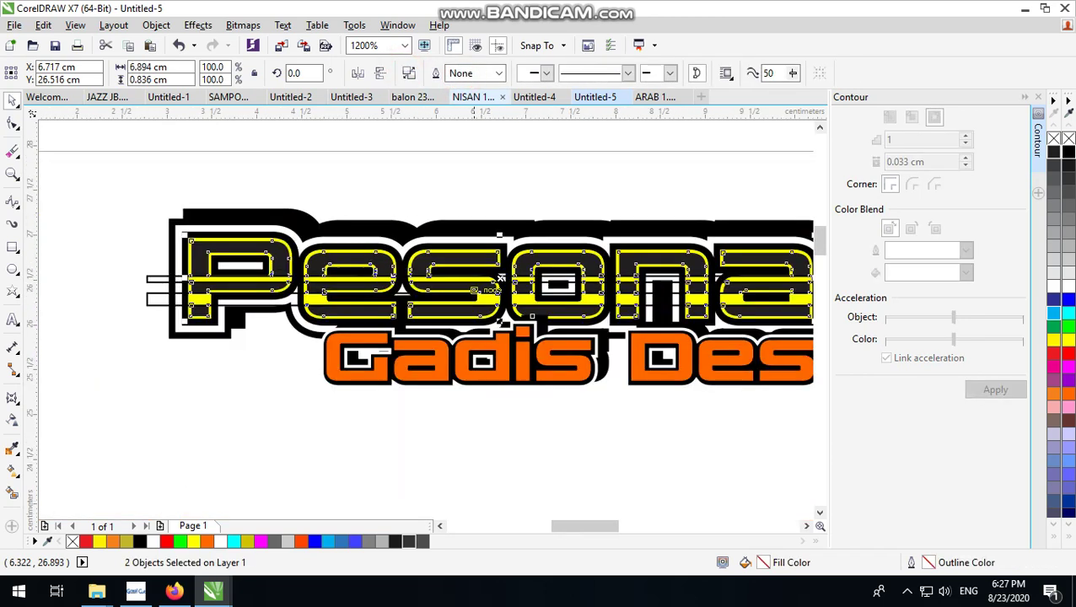
Remove the leftover stripe piece at the left of the Pesona word.
left_click(158, 384)
left_click(149, 280)
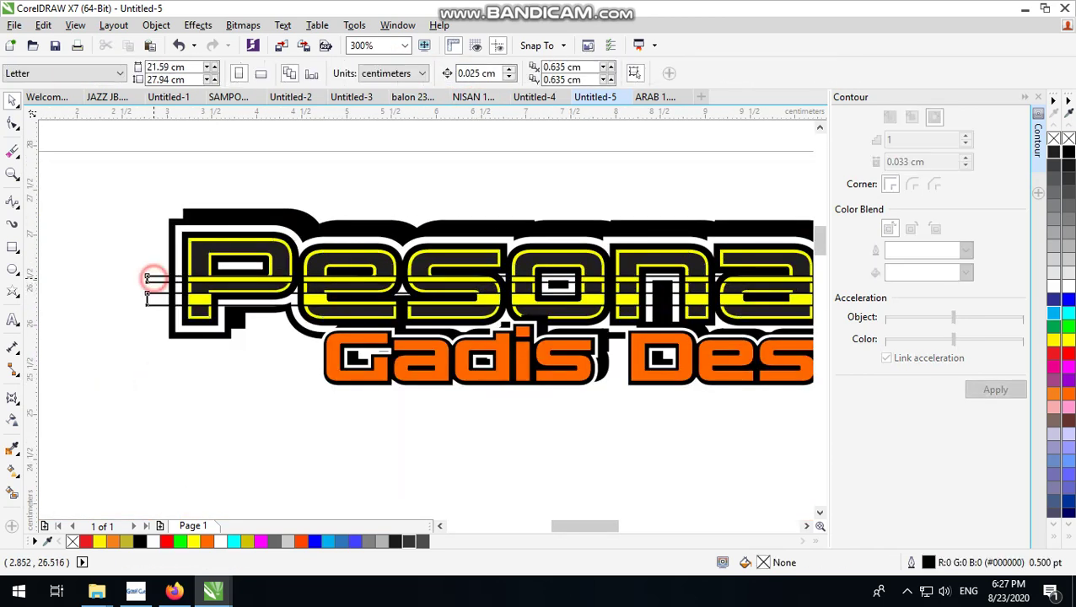
key("Escape")
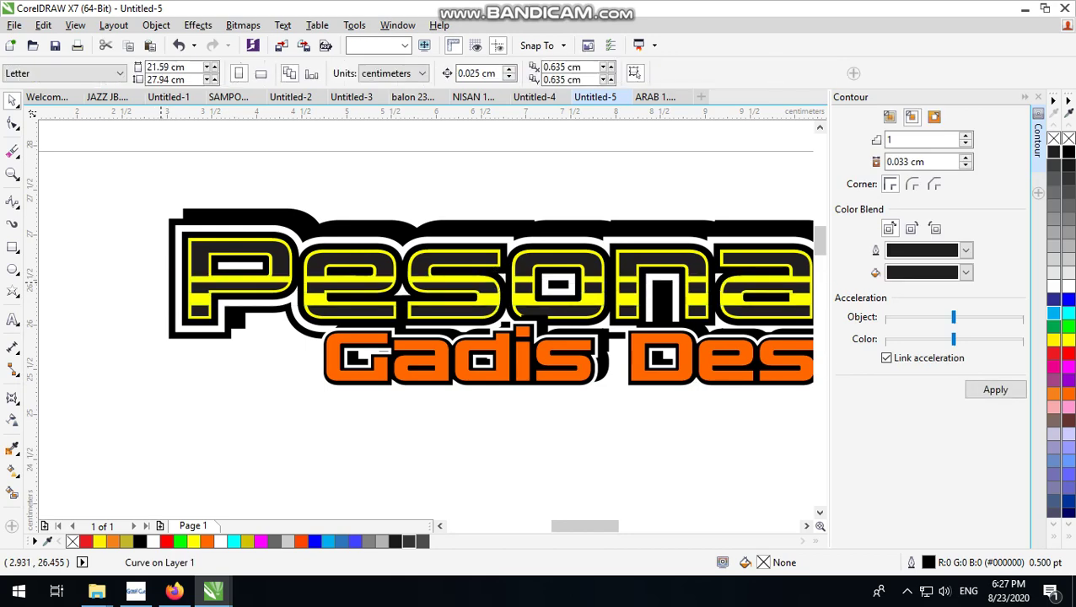
scroll(256, 312, "down", 4)
scroll(256, 313, "up", 1)
scroll(257, 313, "up", 1)
scroll(257, 313, "up", 1)
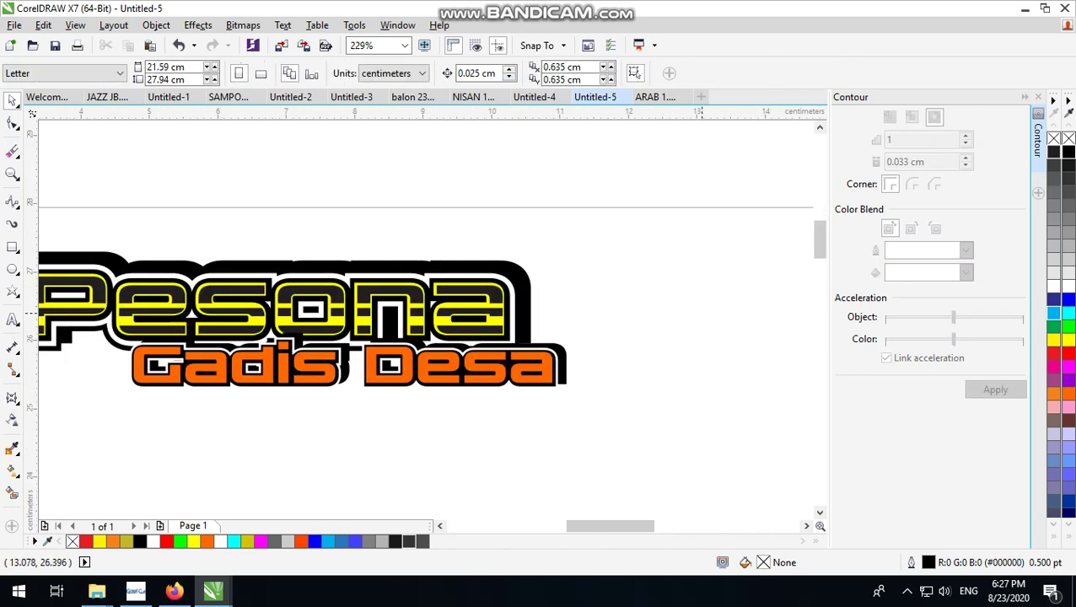
scroll(256, 313, "down", 1)
scroll(466, 284, "up", 2)
Try an orange fill on the inner Pesona letter shapes, then revert them to yellow.
left_click(466, 285)
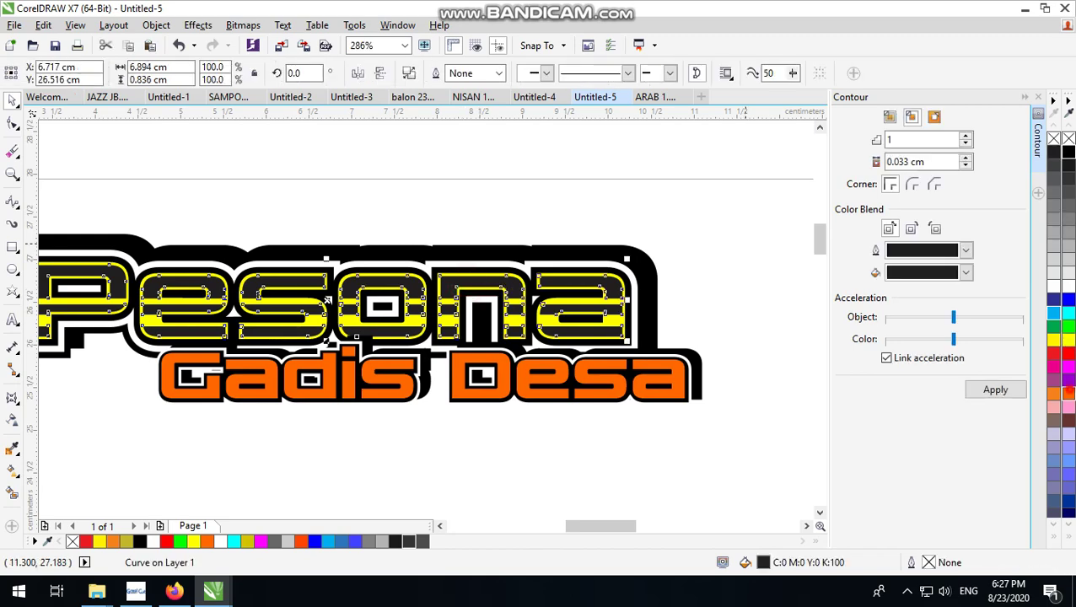
left_click(1068, 392)
scroll(326, 299, "down", 1)
scroll(502, 268, "up", 2)
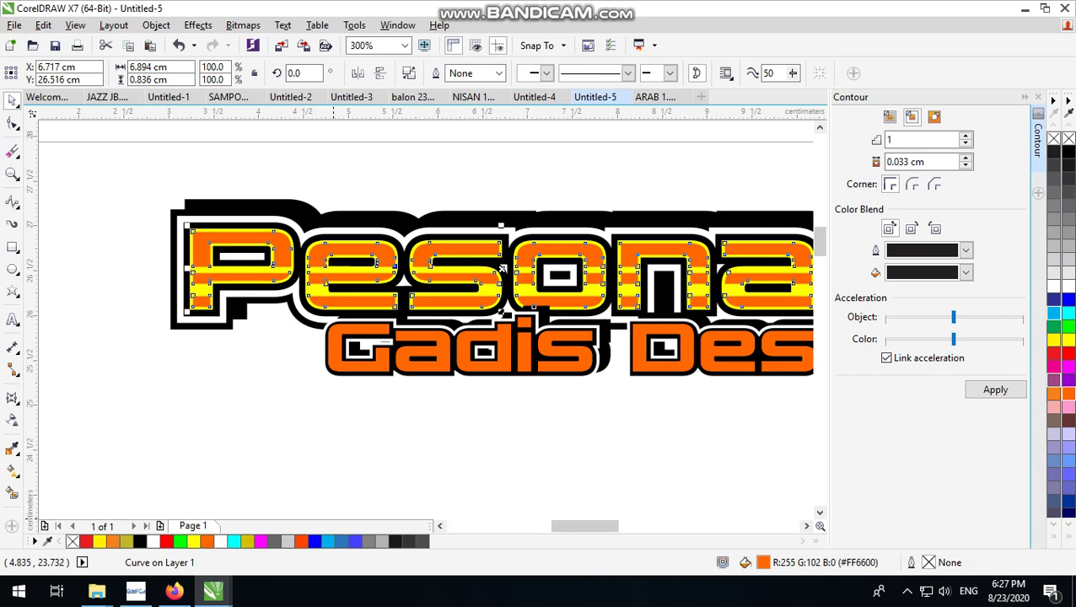
left_click(99, 541)
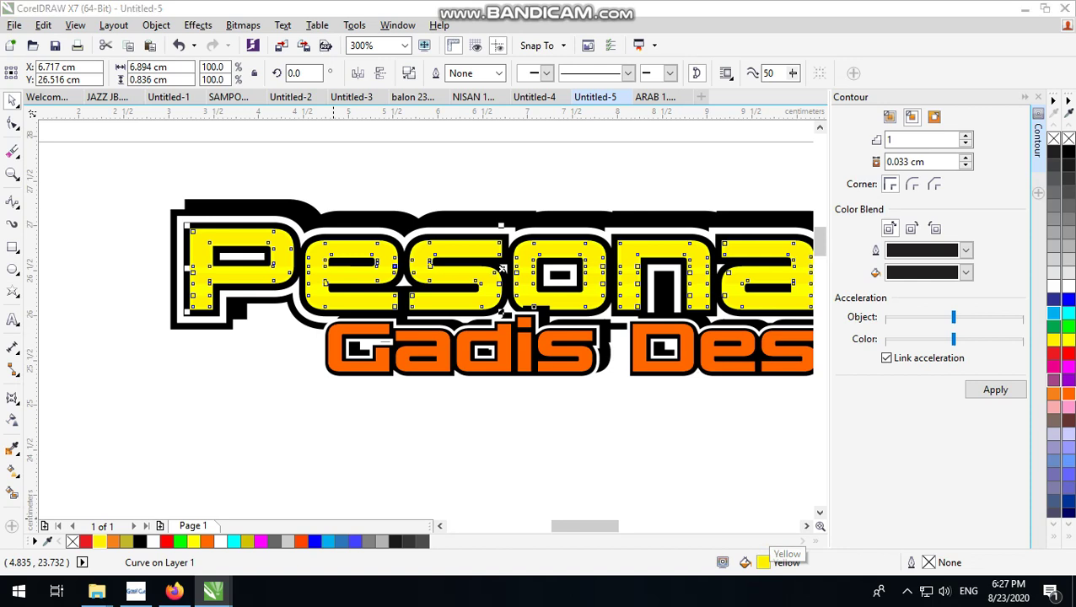
Edit the letter fill to a deeper golden ochre, CMYK 15/40/100/0.
double_click(763, 562)
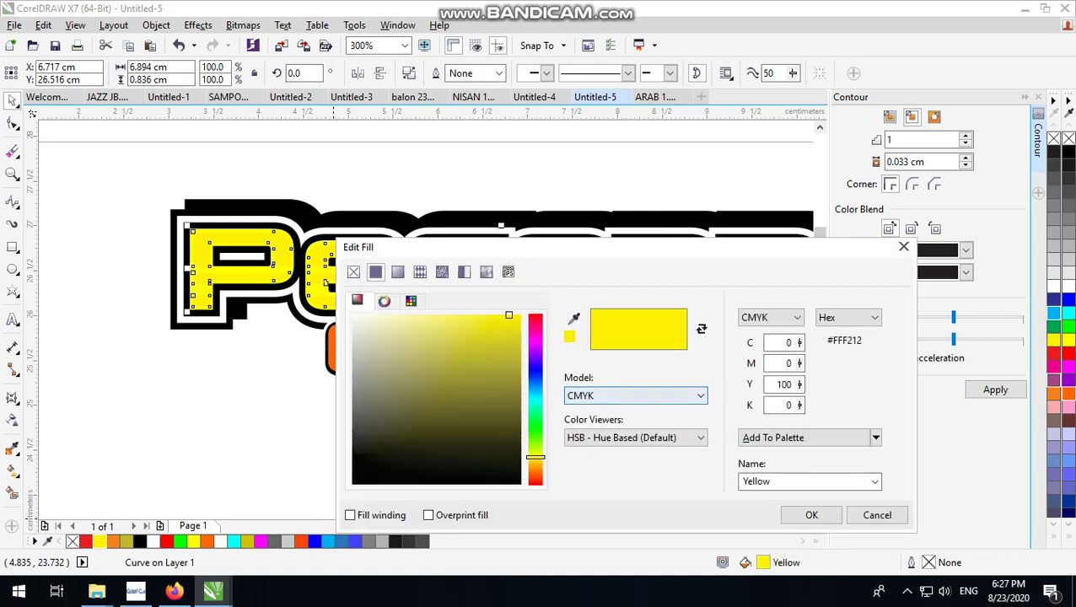
left_click_drag(508, 314, 520, 348)
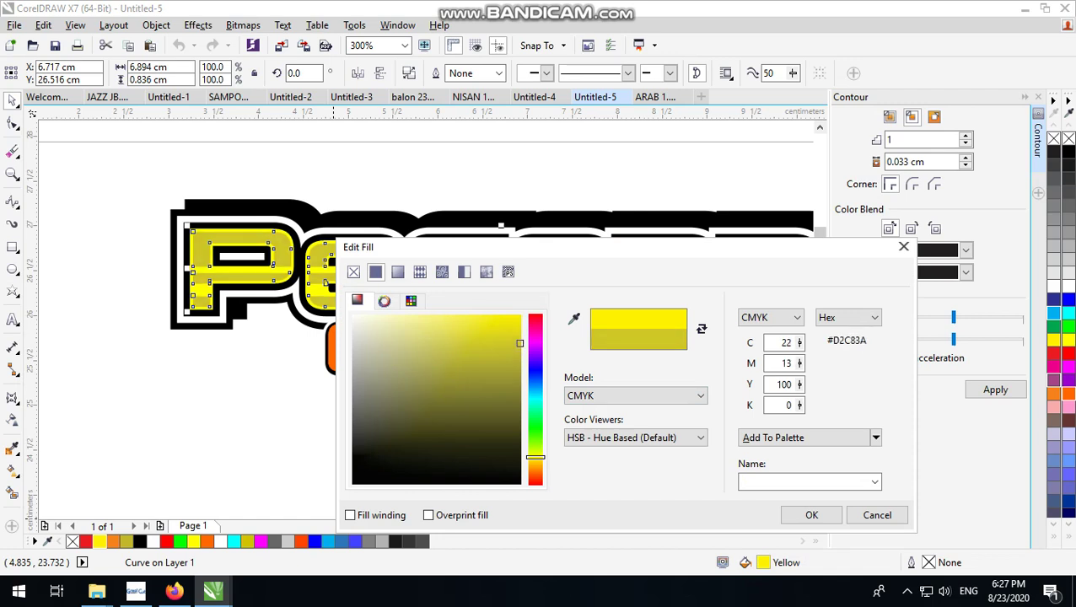
left_click_drag(535, 457, 535, 459)
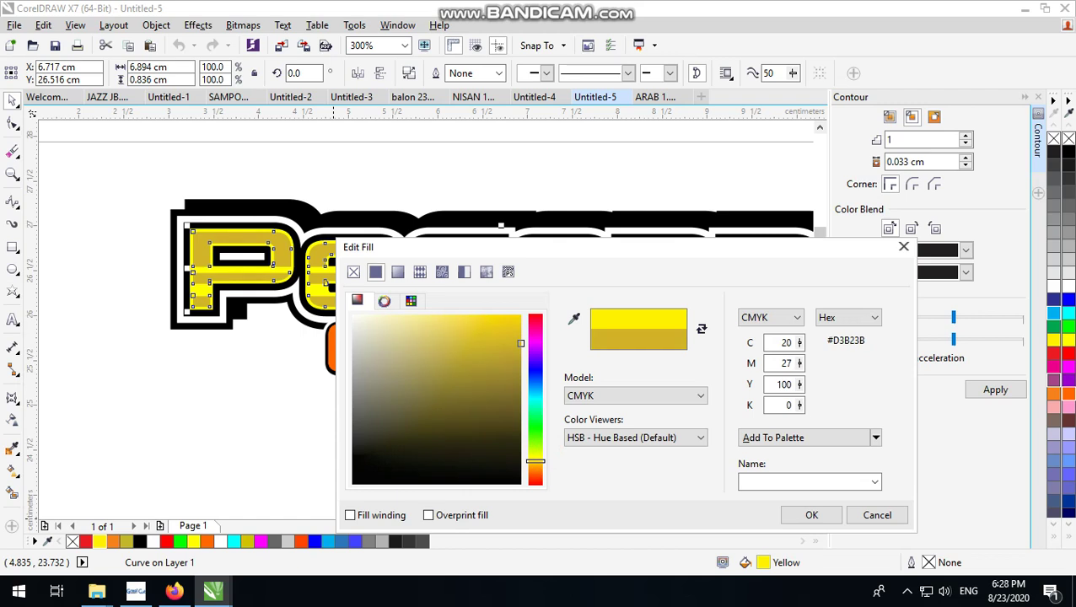
mouse_move(520, 343)
left_mouse_down()
mouse_move(505, 324)
mouse_move(479, 331)
mouse_move(509, 366)
mouse_move(520, 340)
left_mouse_up()
left_click_drag(536, 461, 534, 464)
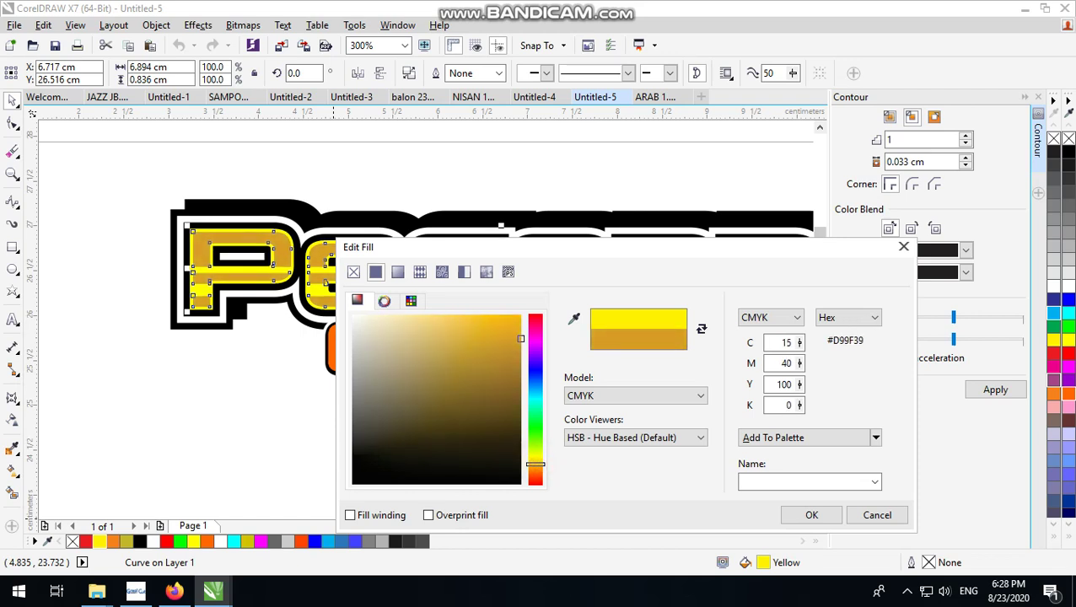
left_click(811, 515)
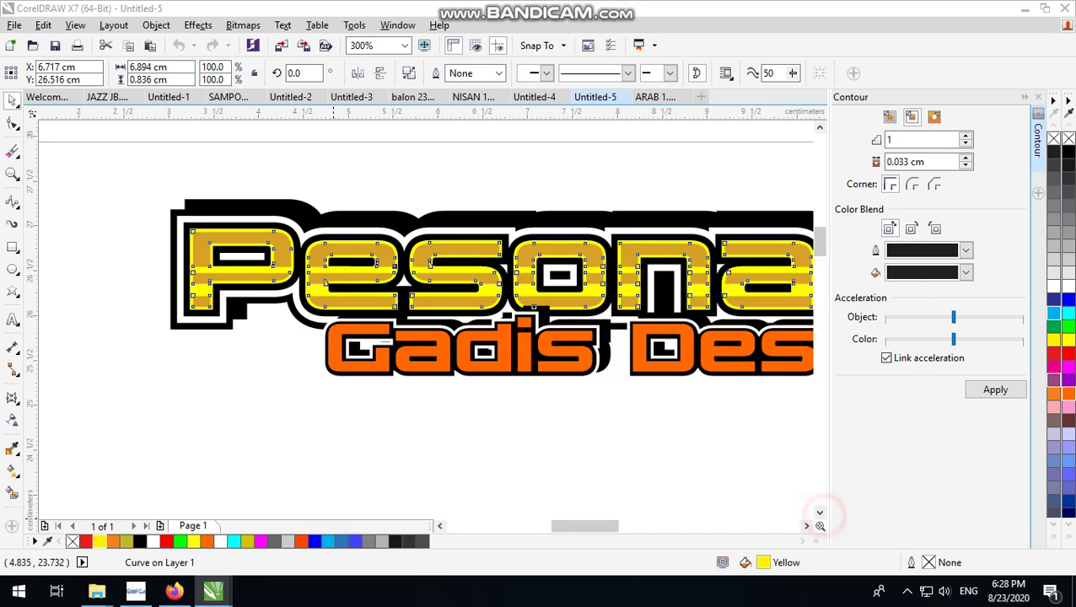
Marquee-select all ten logo objects and skew their top rightward into a forward italic slant.
scroll(599, 329, "down", 2)
left_click(590, 216)
scroll(590, 216, "up", 5)
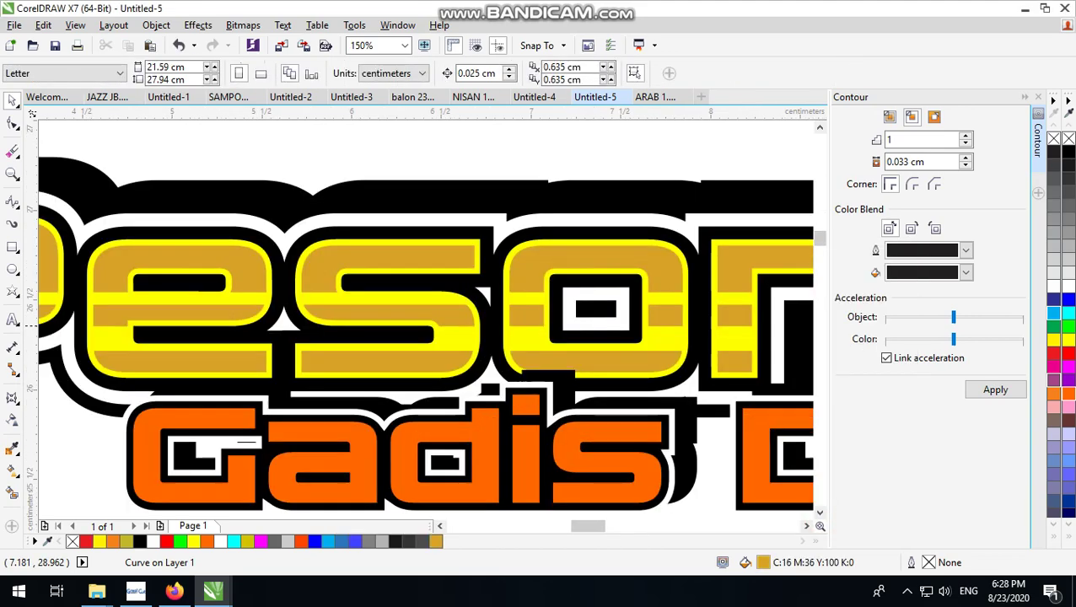
scroll(561, 257, "down", 5)
scroll(497, 286, "up", 1)
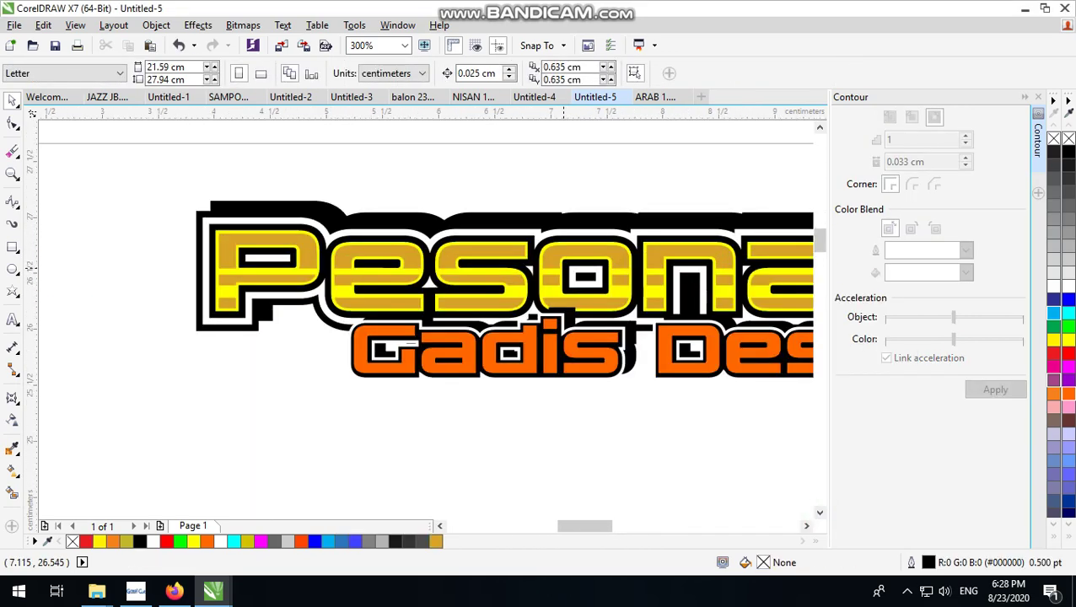
scroll(472, 295, "up", 1)
scroll(432, 302, "down", 1)
left_click_drag(202, 221, 758, 379)
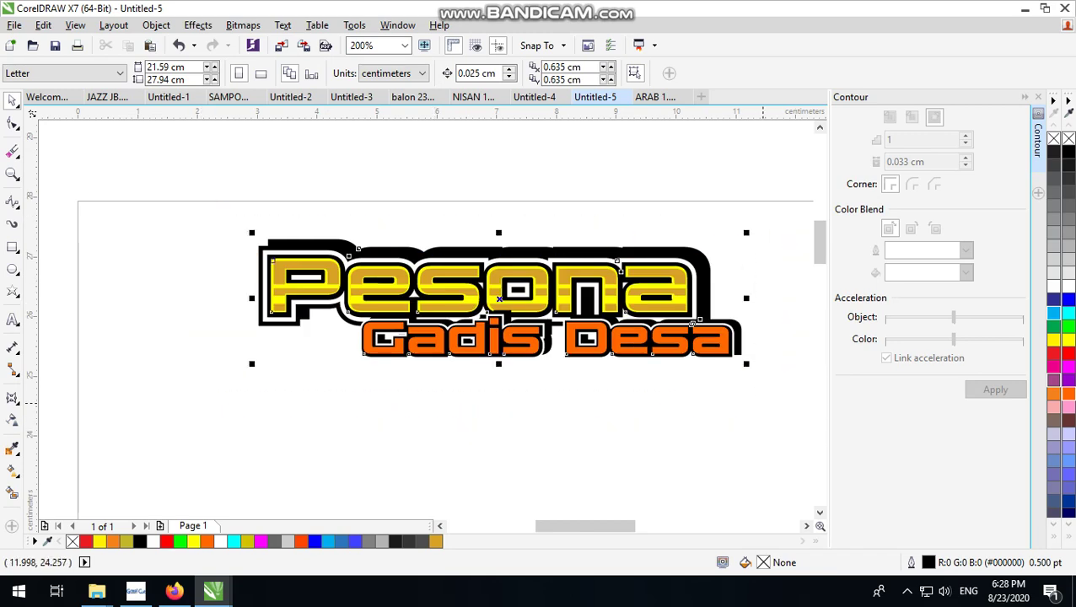
left_click(501, 240)
mouse_move(500, 245)
left_mouse_down()
mouse_move(519, 245)
mouse_move(518, 233)
left_mouse_up()
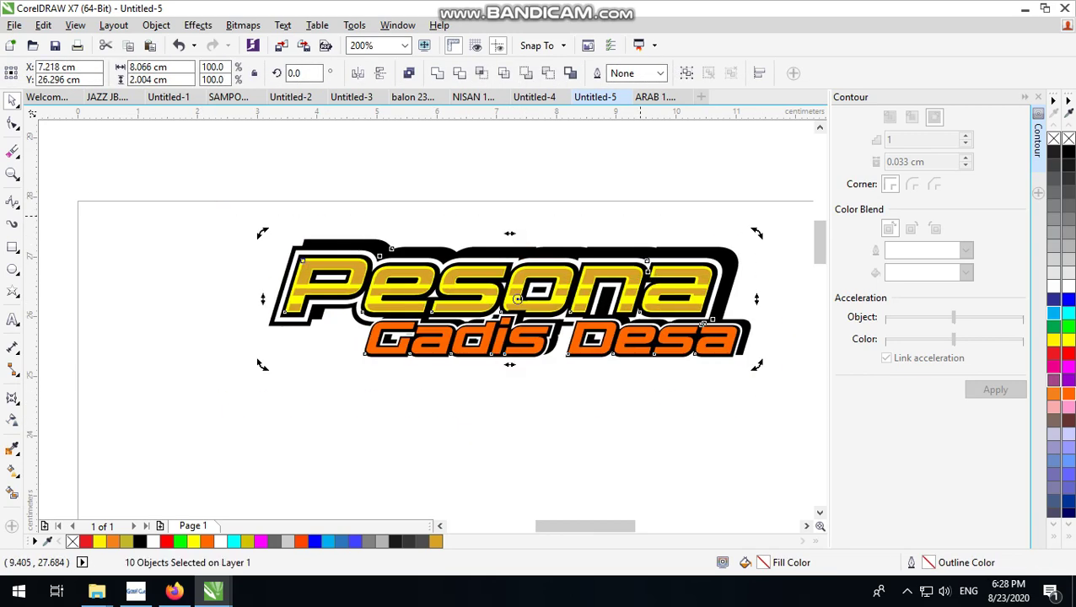
left_click(642, 214)
scroll(531, 278, "up", 2)
scroll(531, 279, "down", 1)
scroll(531, 279, "down", 1)
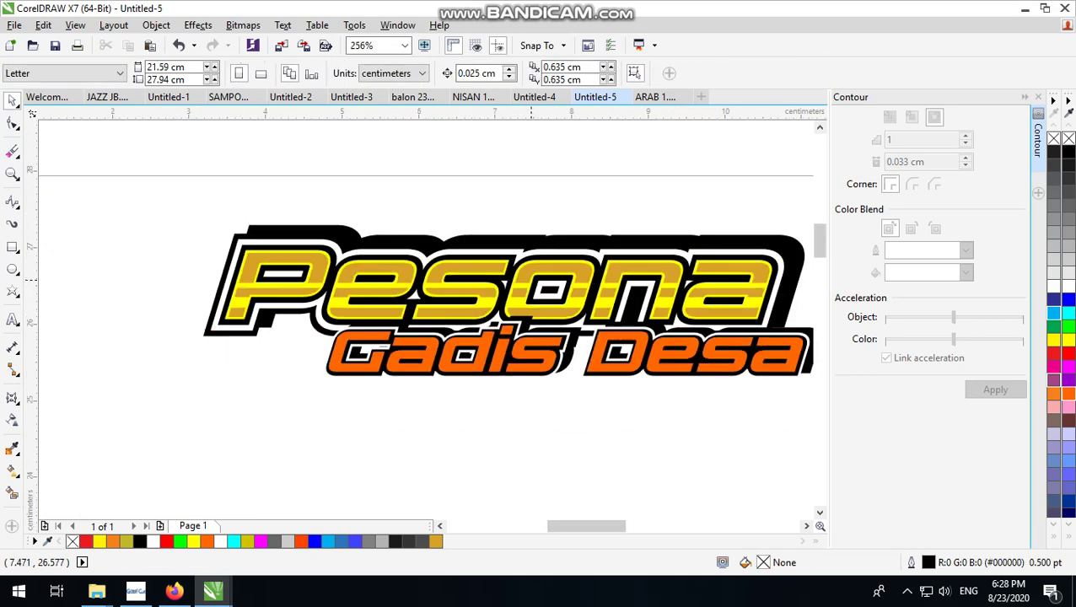
Apply an interactive transparency fade across the Pesona letters and adjust its handles.
left_click(575, 272)
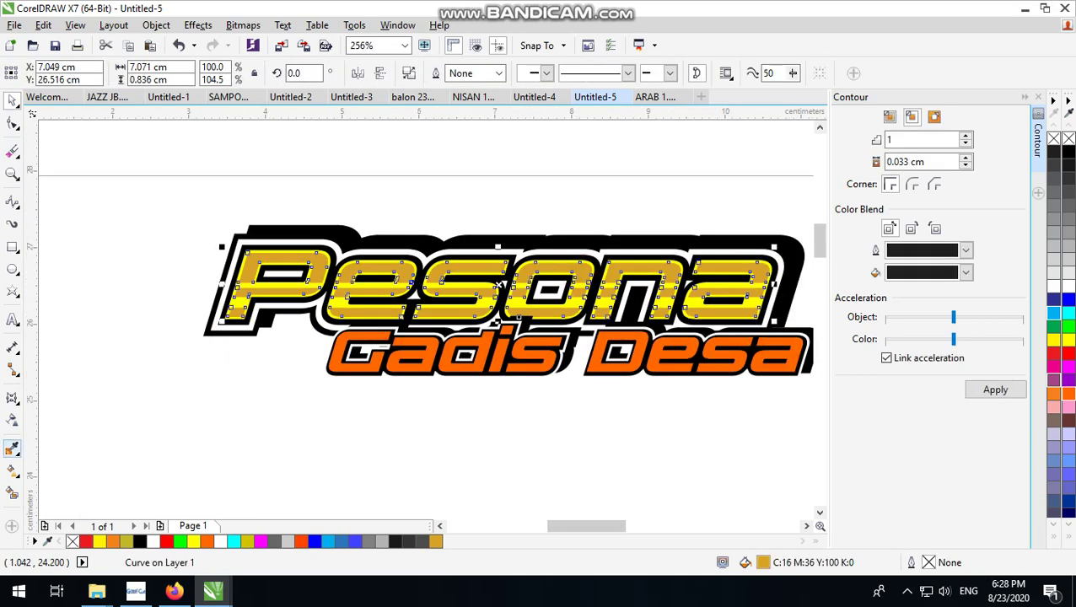
left_click(12, 416)
scroll(447, 350, "up", 2)
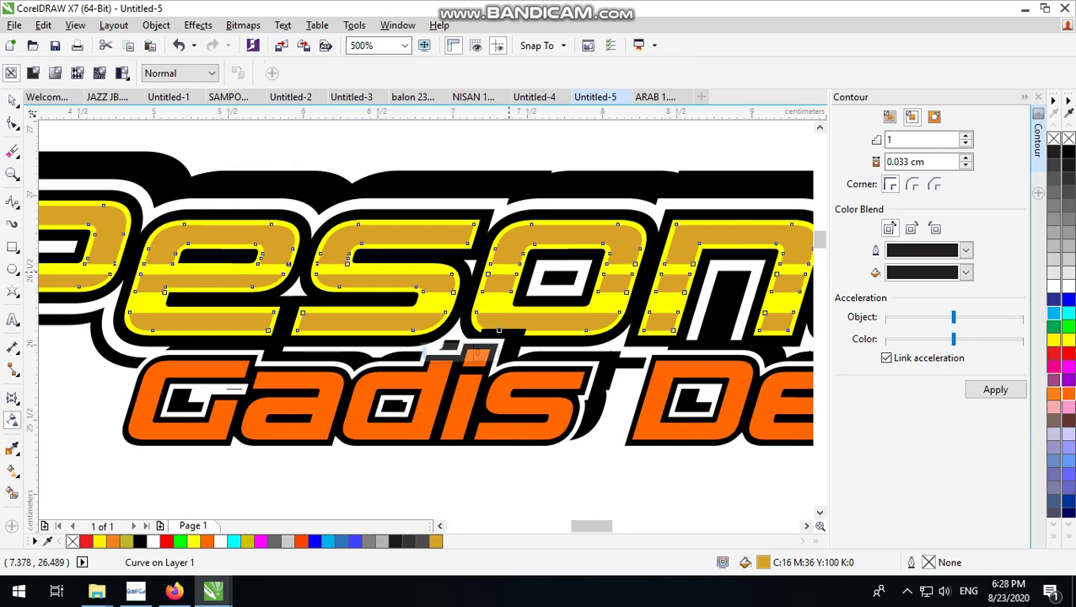
left_click_drag(511, 239, 469, 283)
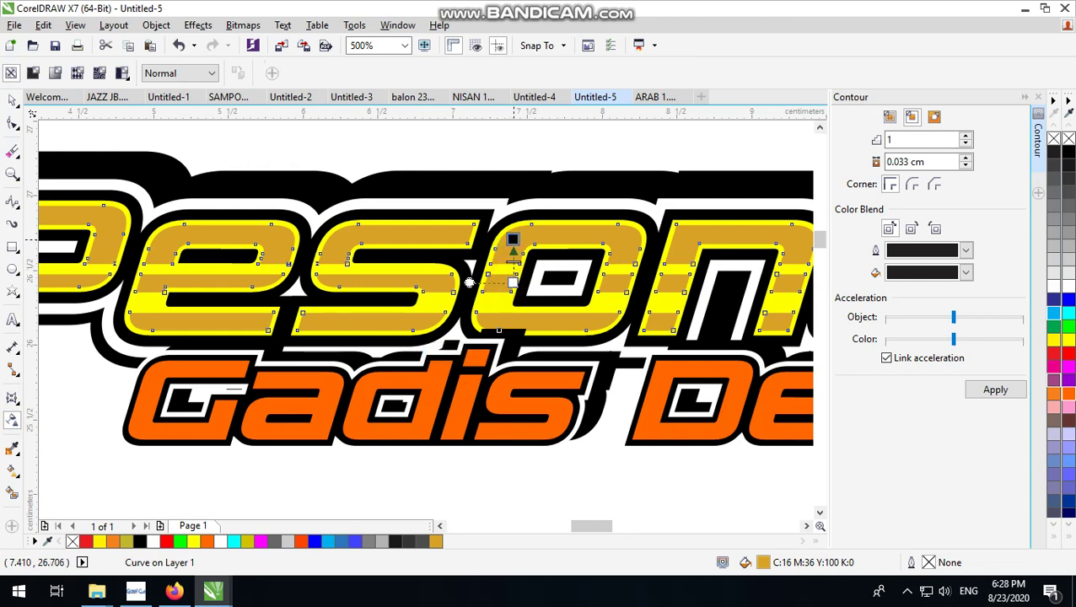
key("ctrl+z")
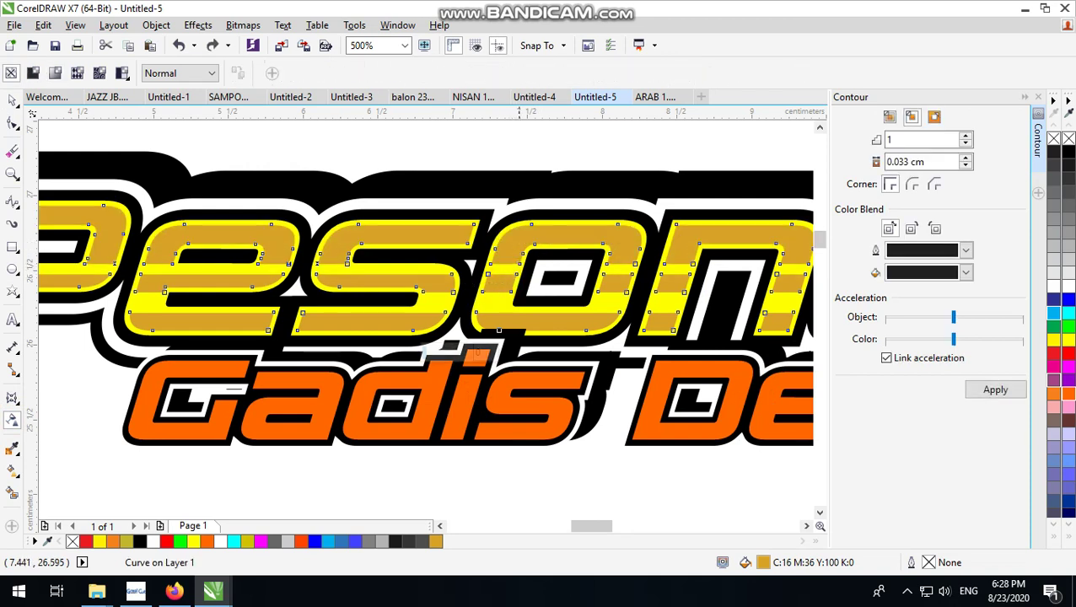
left_click_drag(509, 224, 441, 292)
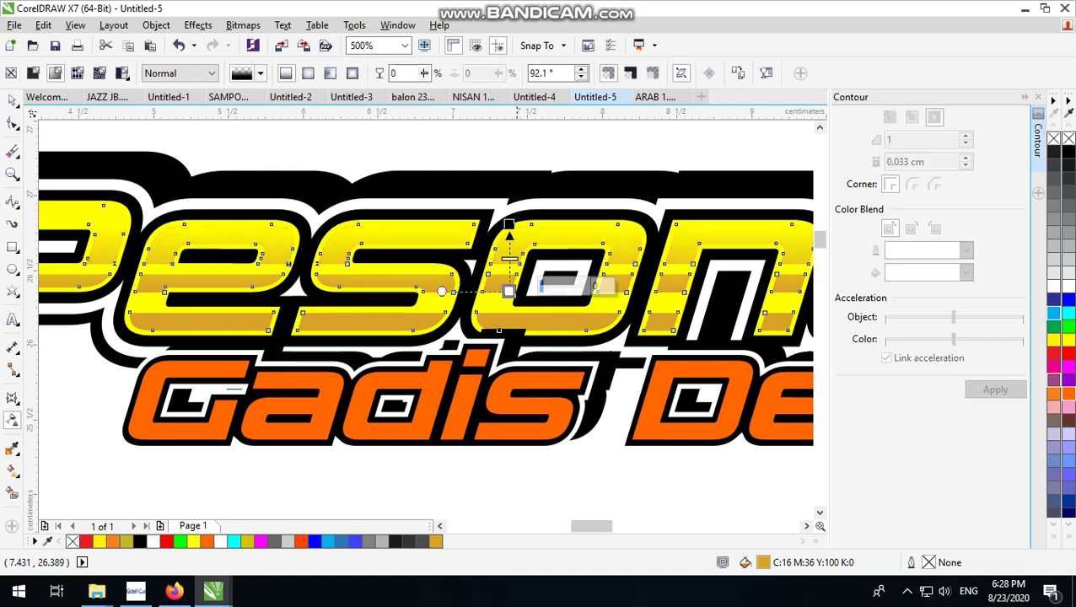
left_click_drag(508, 292, 509, 322)
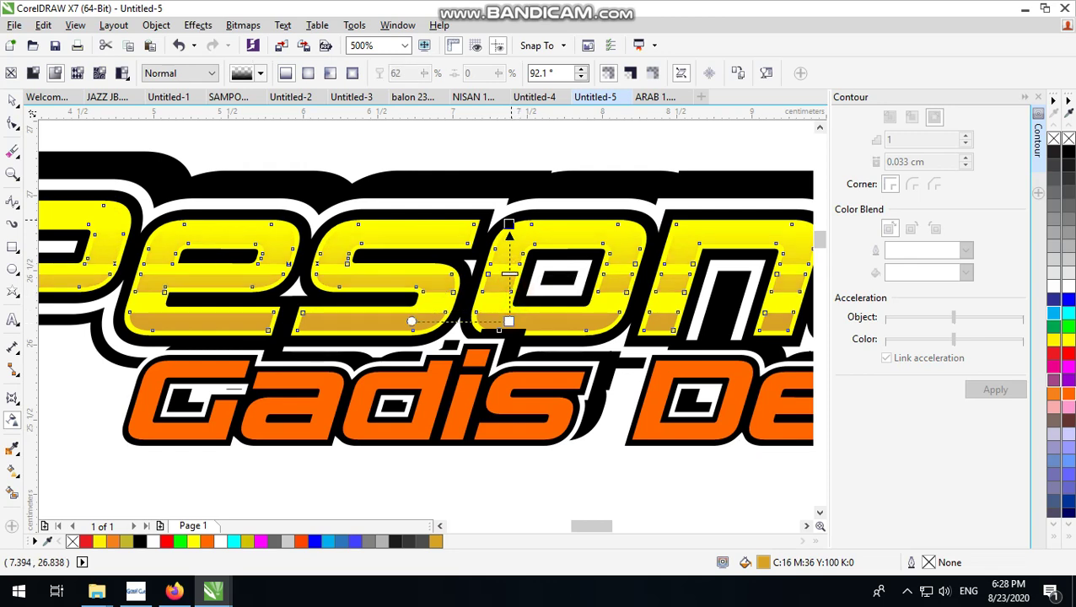
left_click_drag(510, 274, 509, 264)
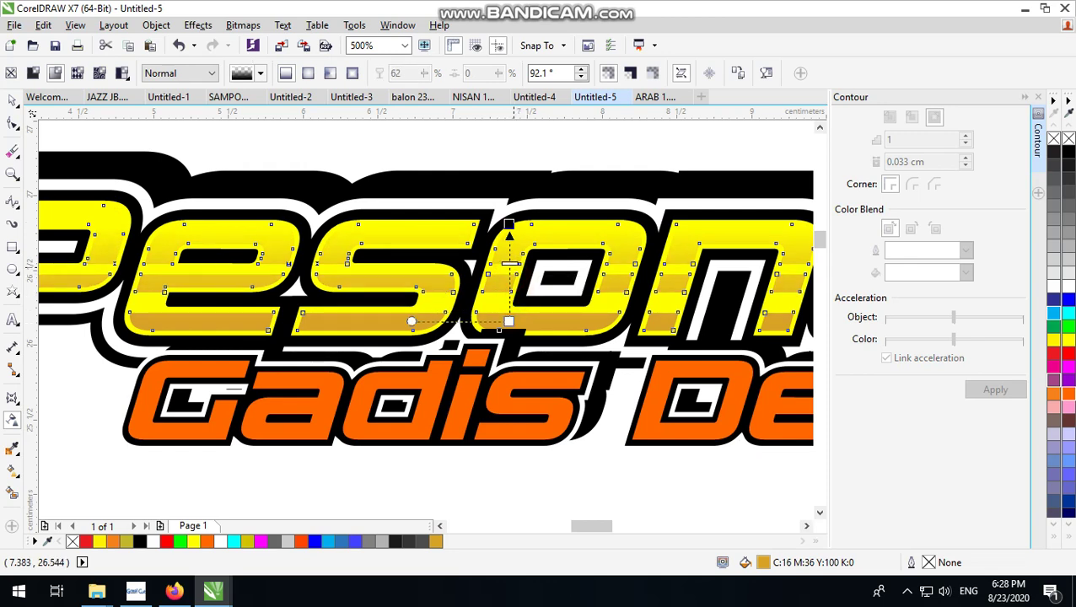
scroll(510, 266, "down", 2)
left_click(12, 100)
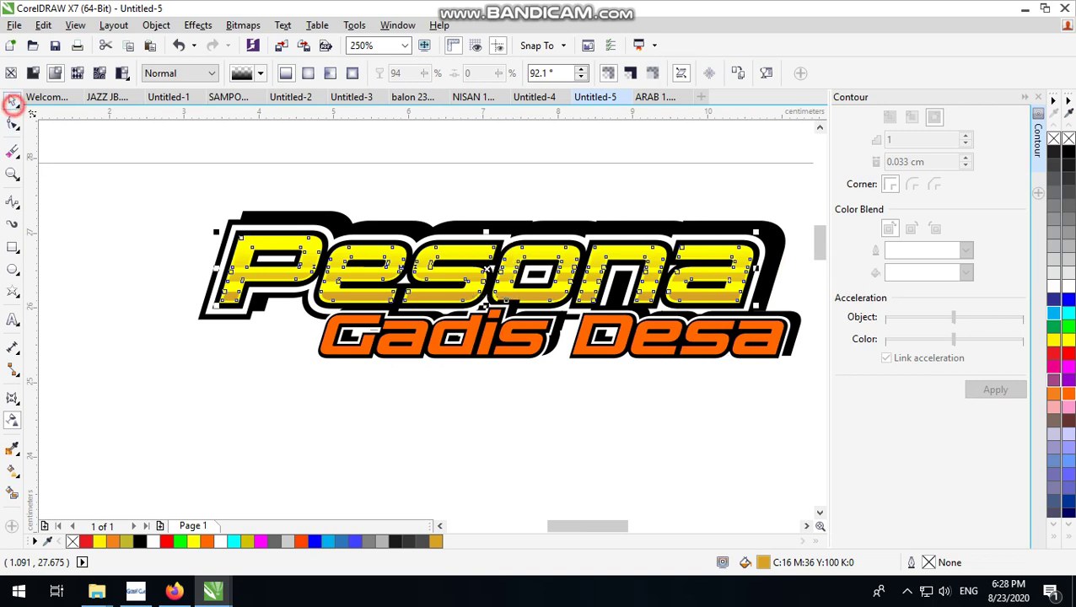
Fill the curve behind the Pesona lettering gold (C16 M36 Y100 K0) after trying red and olive.
left_click(101, 234)
left_click(253, 275)
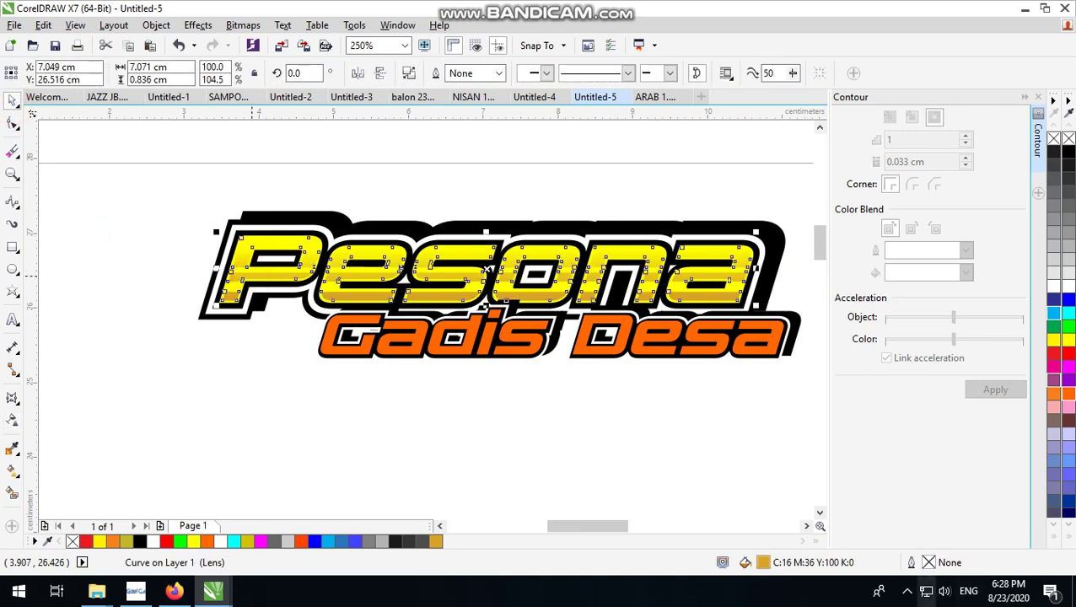
left_click(167, 541)
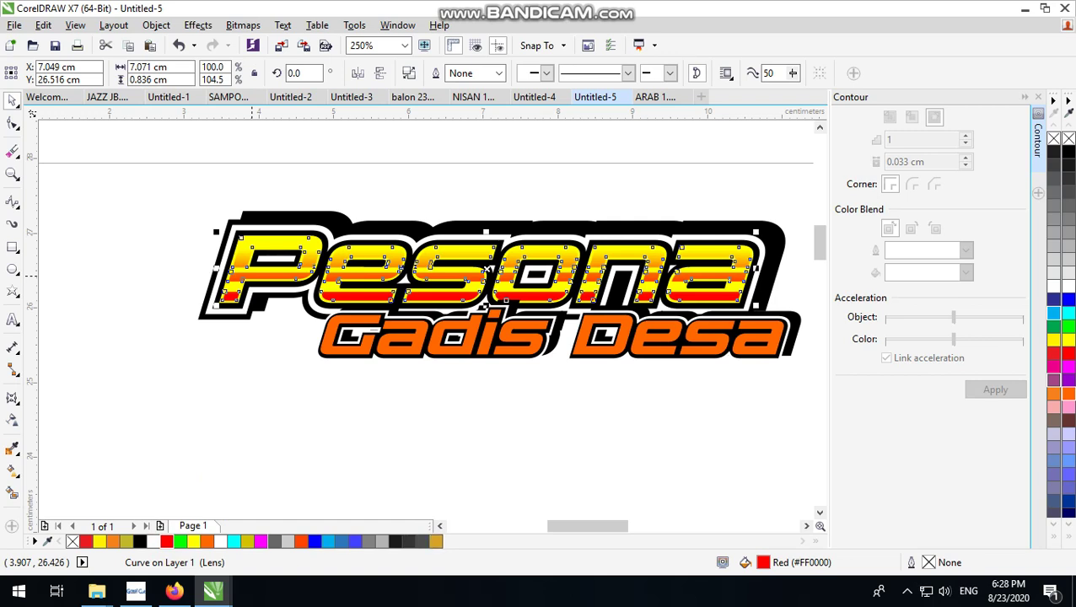
left_click(127, 542)
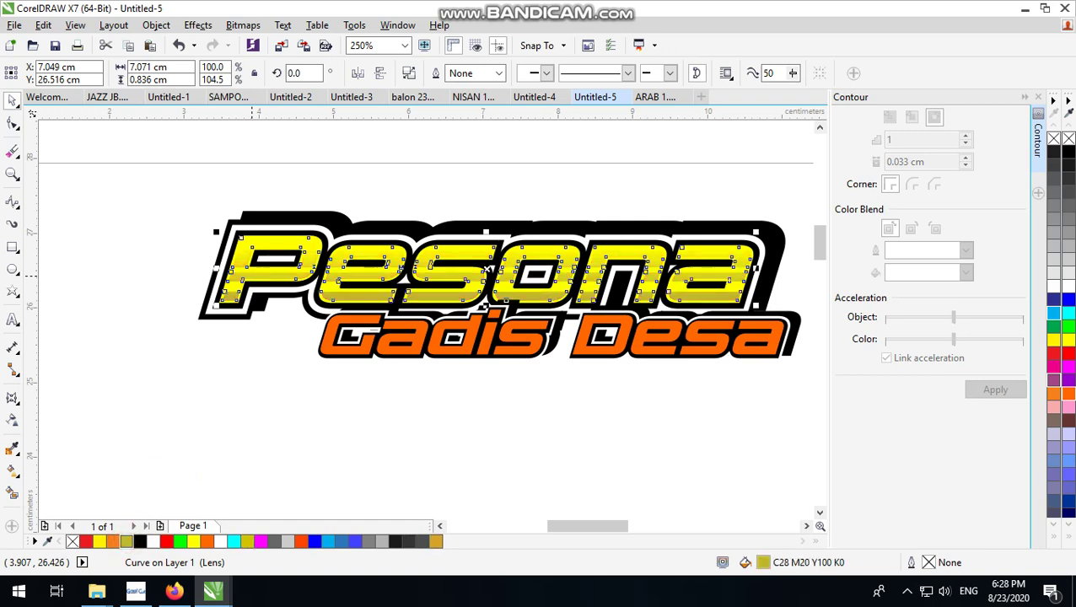
left_click(433, 539)
left_click(614, 430)
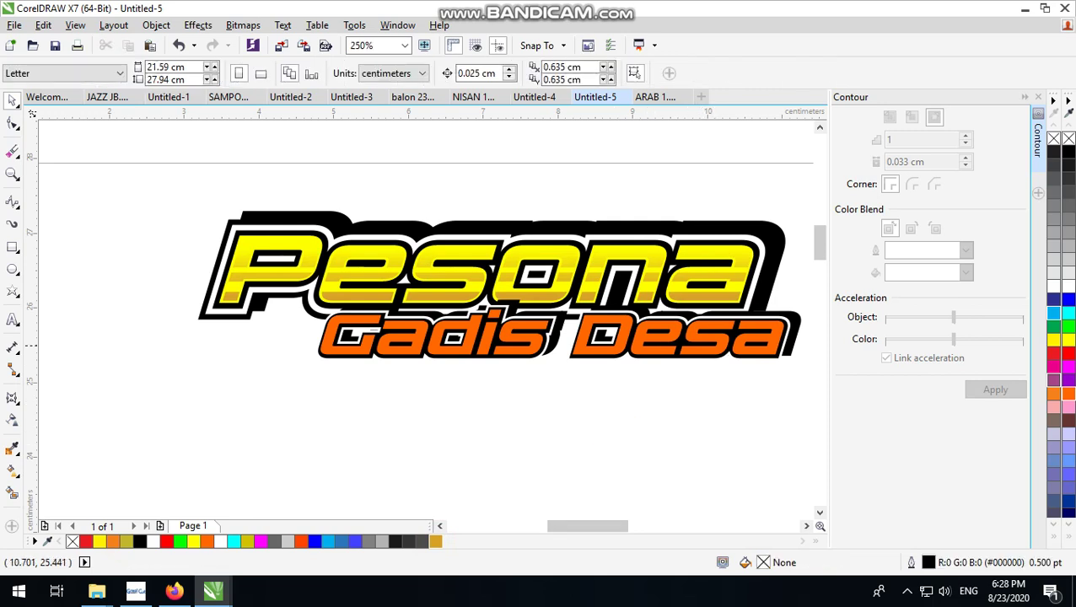
Draw a red, outline-free rectangle over the lower half of Gadis Desa.
left_click(777, 333)
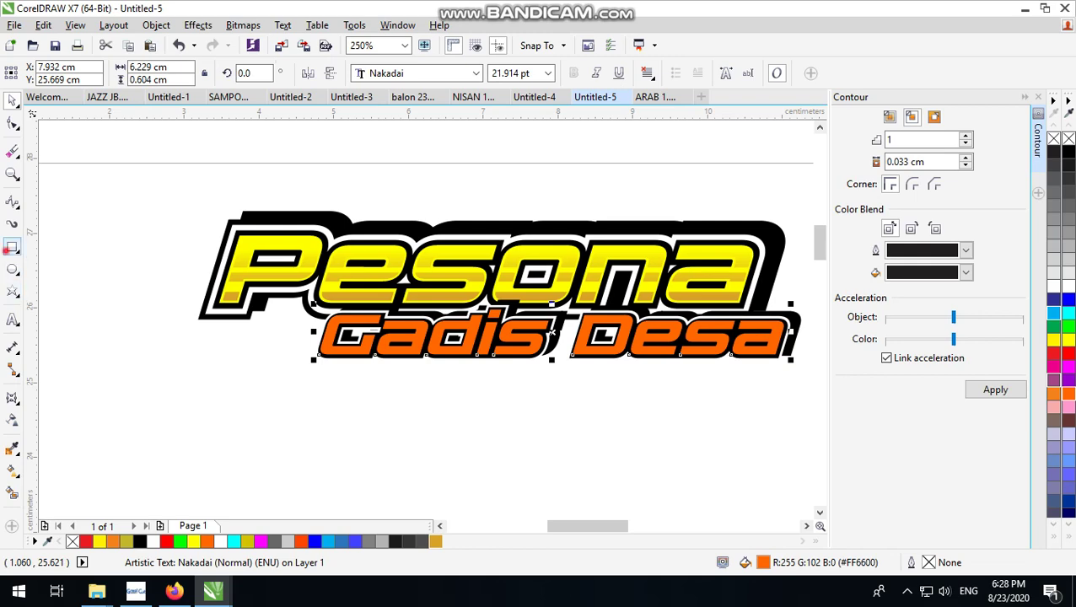
left_click(12, 246)
scroll(268, 350, "down", 1)
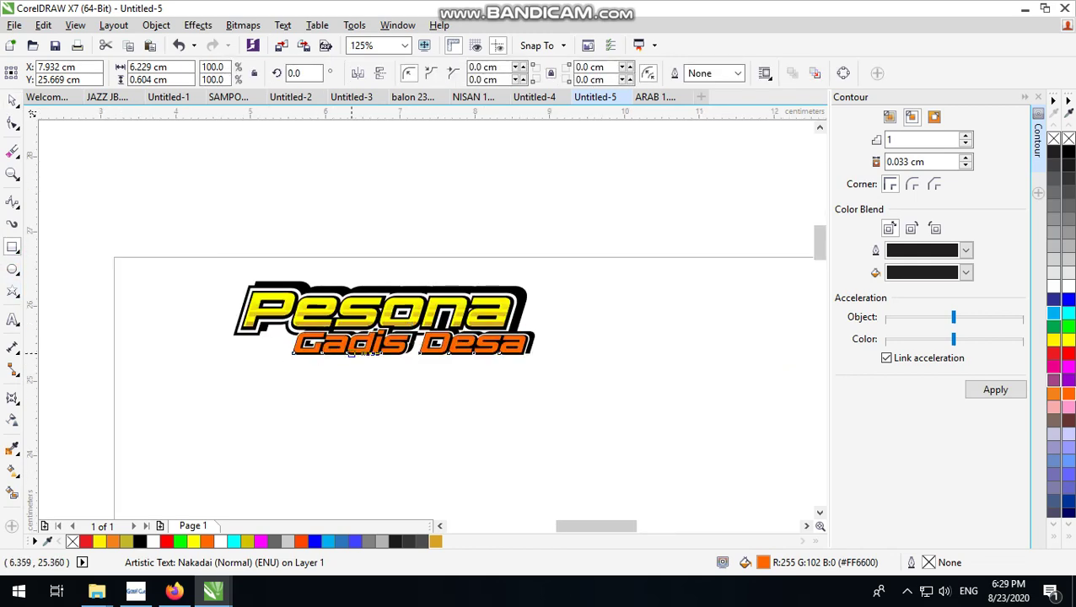
scroll(353, 354, "up", 1)
left_click_drag(191, 335, 719, 406)
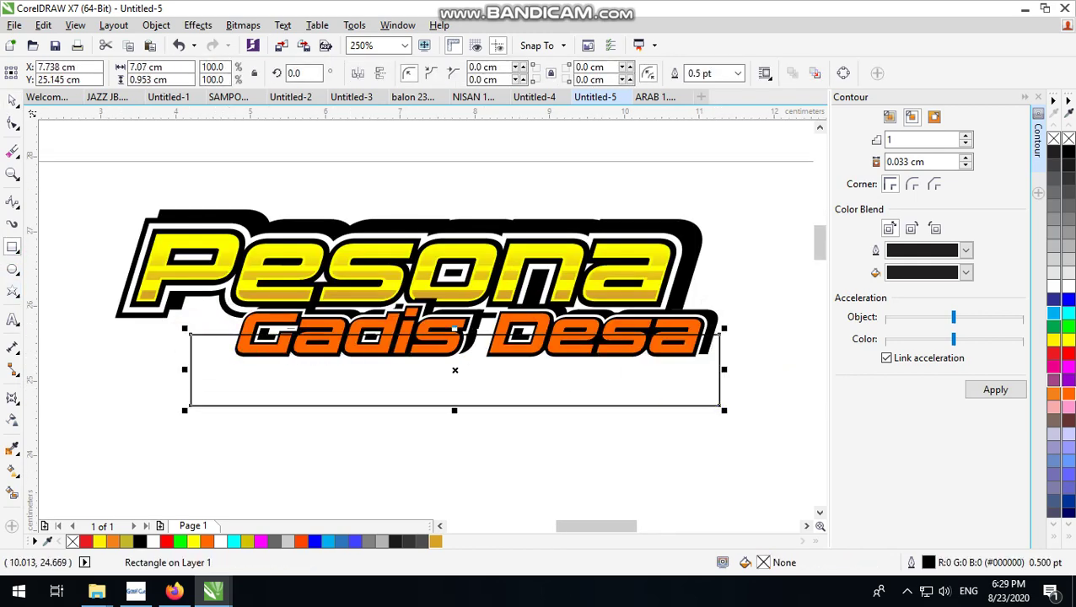
left_click(13, 99)
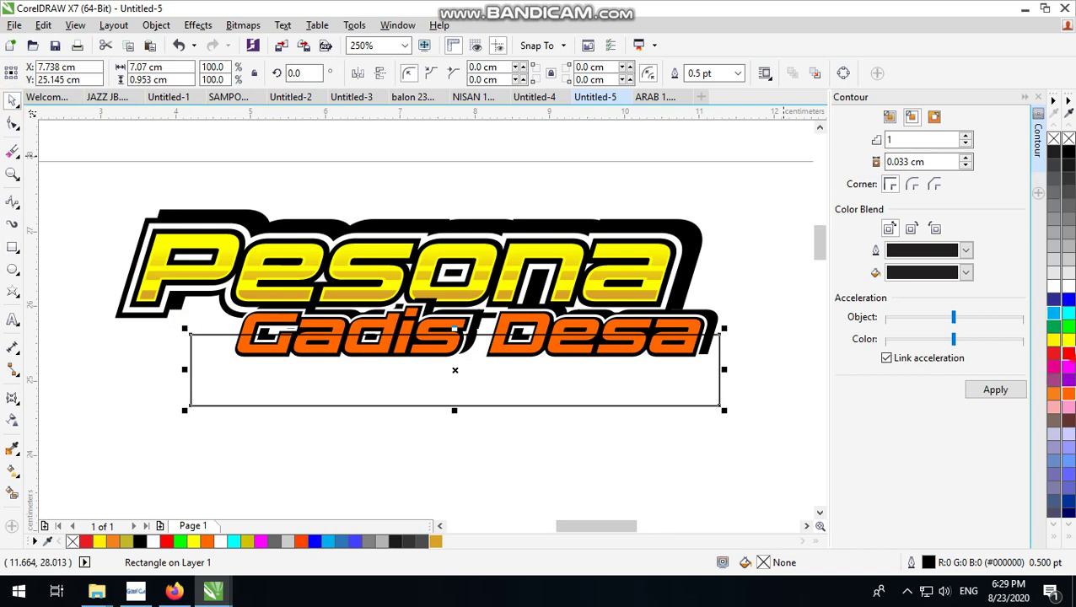
left_click(1064, 351)
right_click(1067, 138)
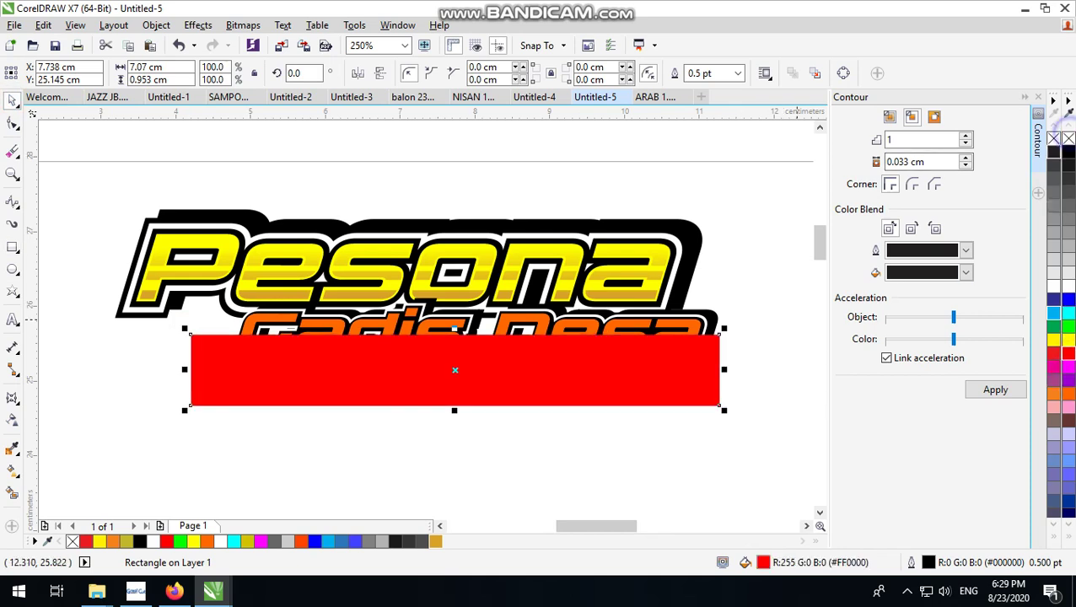
PowerClip the red rectangle inside the Gadis Desa text, then switch to Firefox.
right_click(624, 367)
left_click(663, 171)
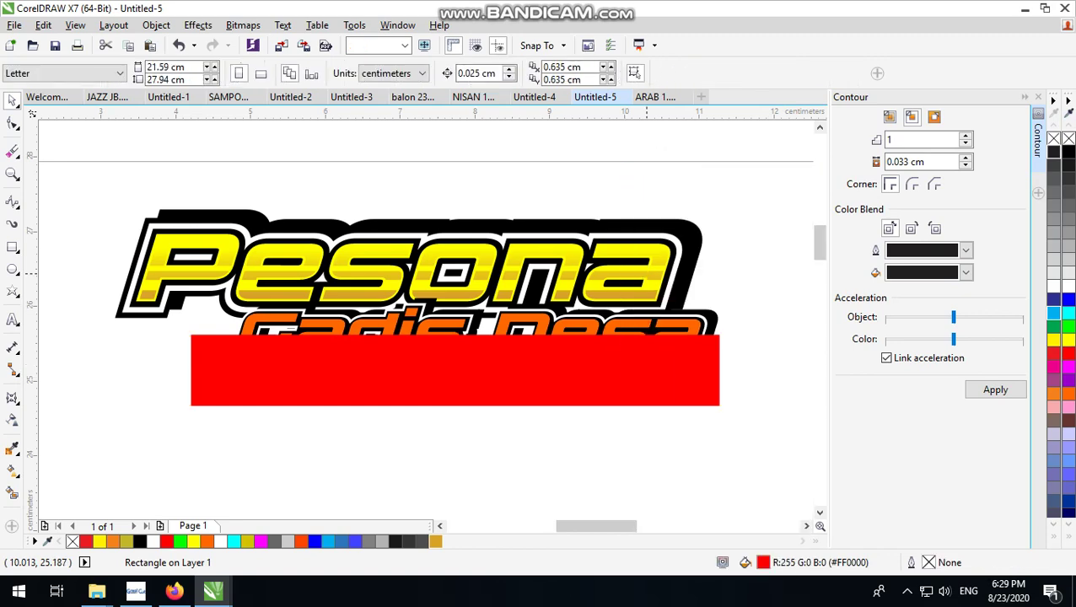
left_click(645, 321)
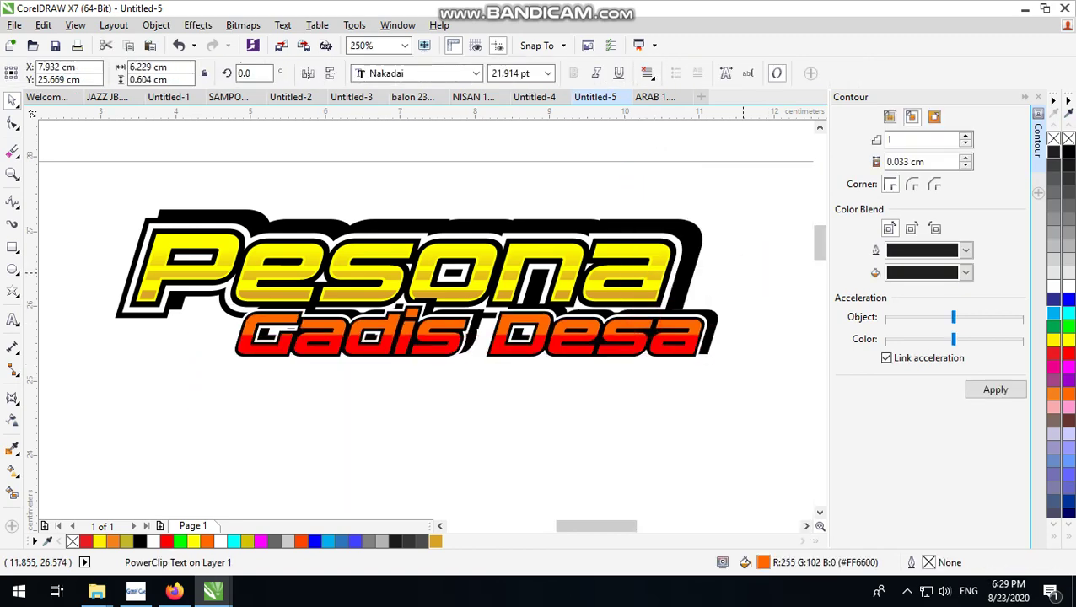
left_click(762, 264)
scroll(716, 310, "down", 3)
scroll(717, 310, "up", 1)
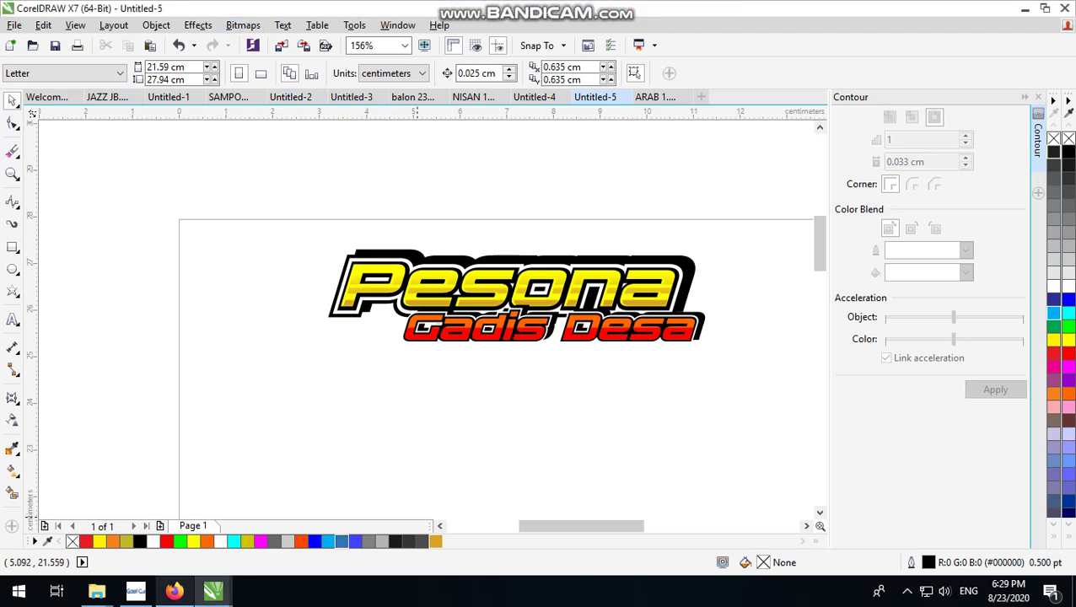
left_click(174, 591)
Run a Google Images search for 'gadis v' in a new Firefox tab.
left_click(835, 14)
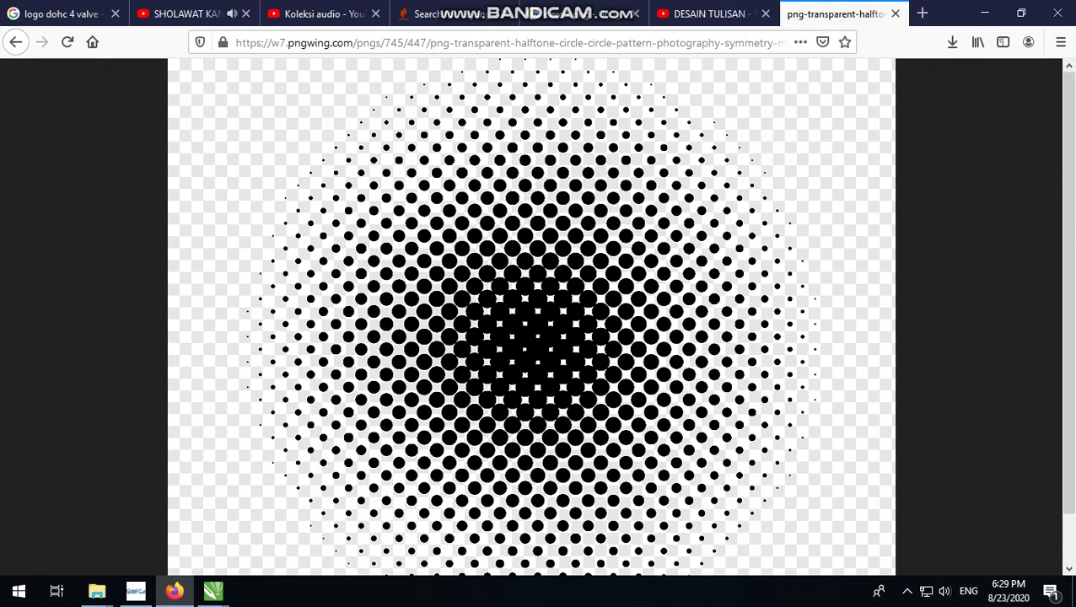
left_click(921, 13)
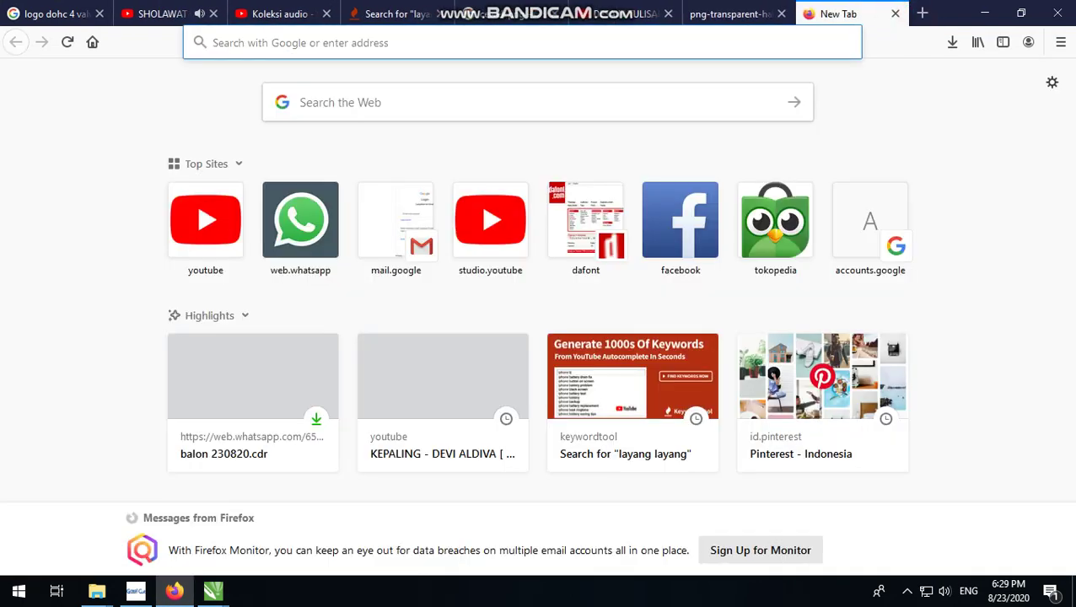
left_click(618, 111)
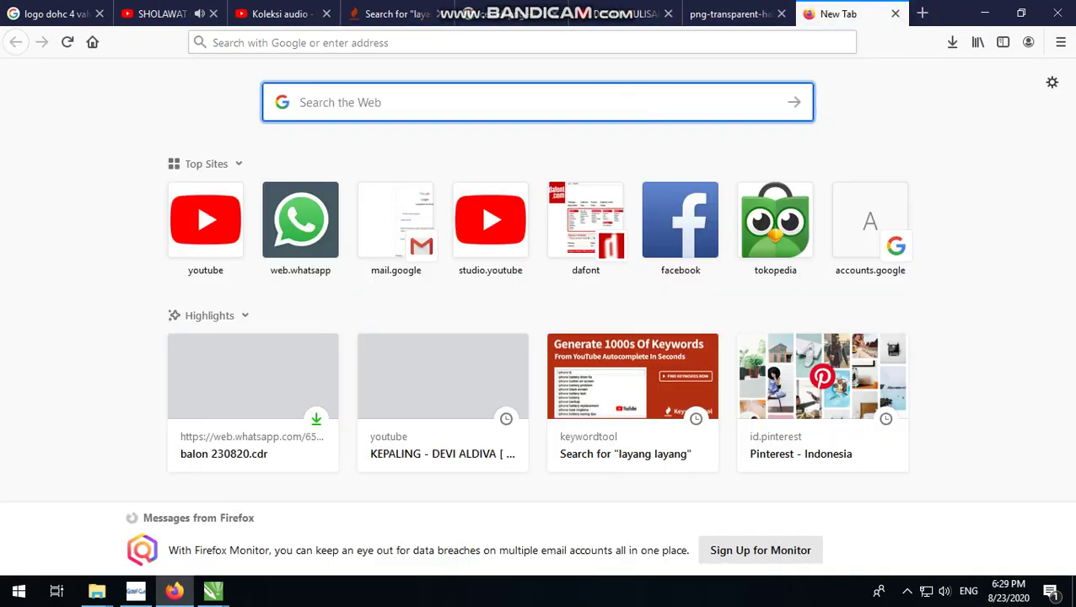
type("ga")
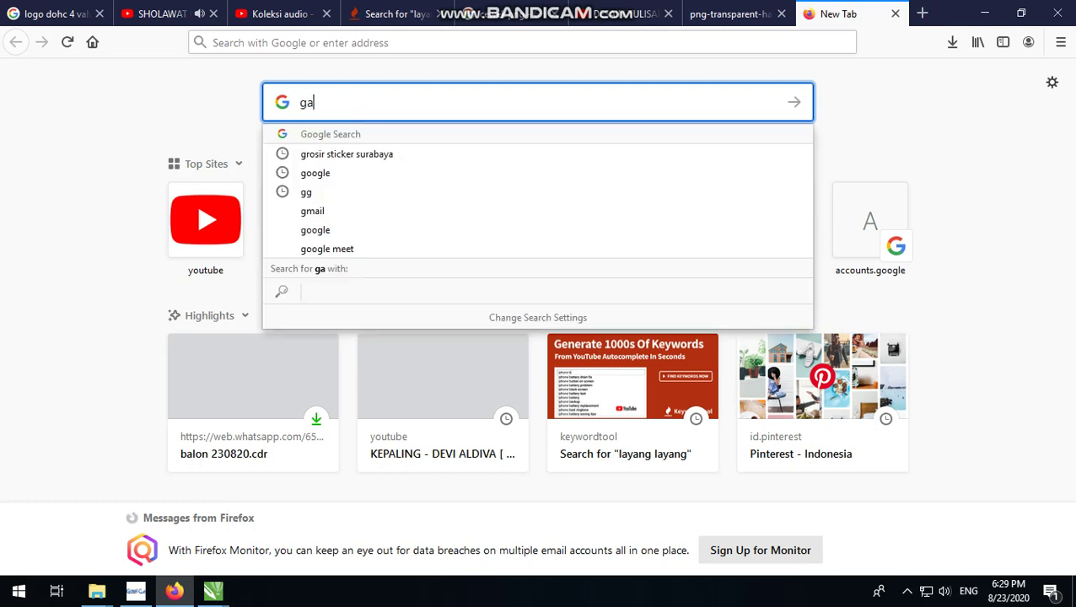
type("dis vector")
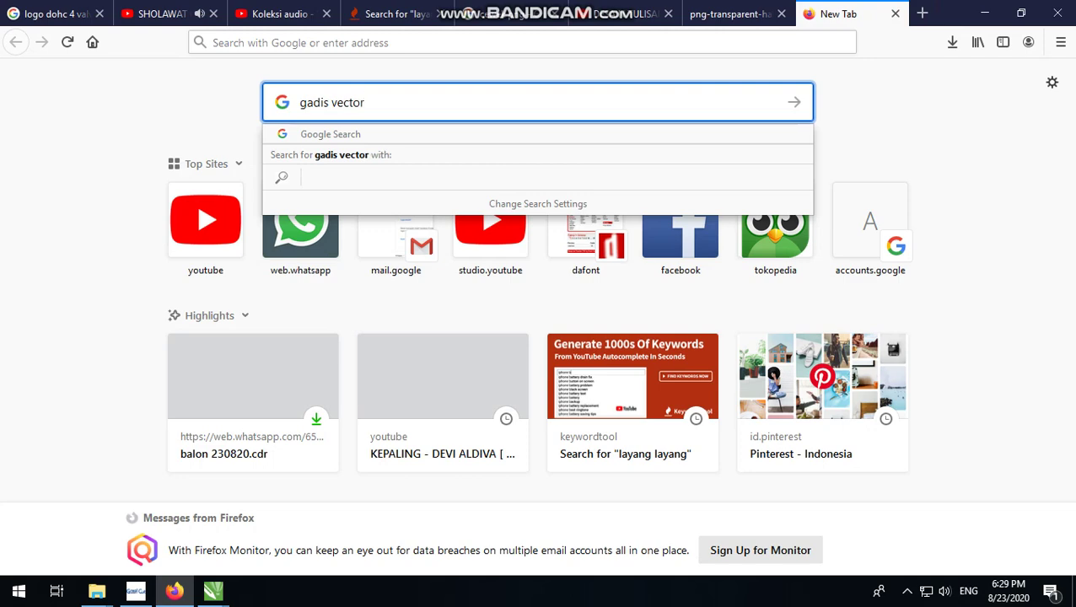
key("Return")
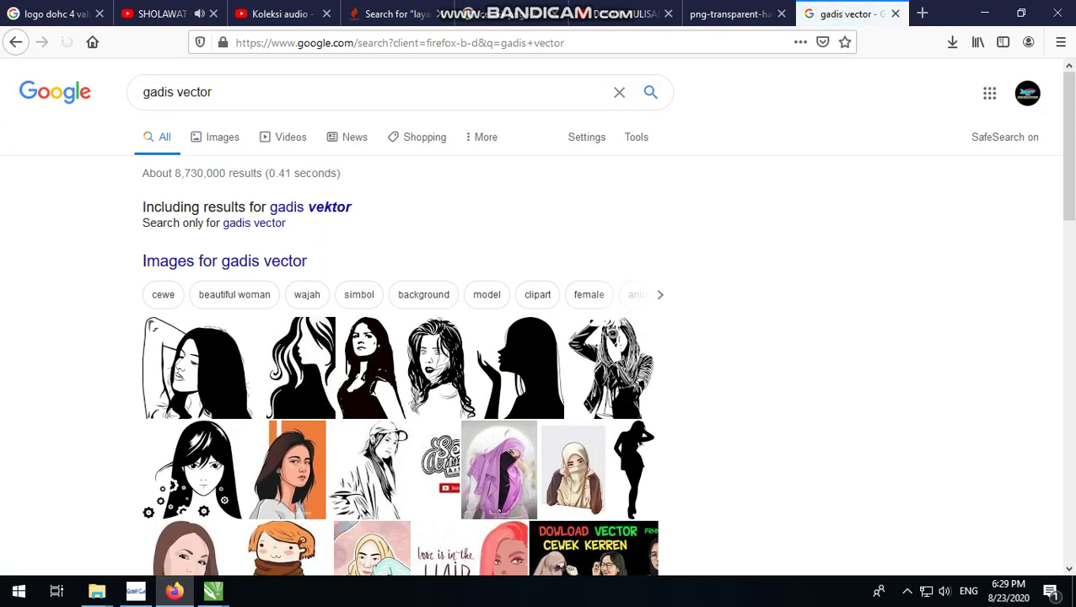
left_click(211, 137)
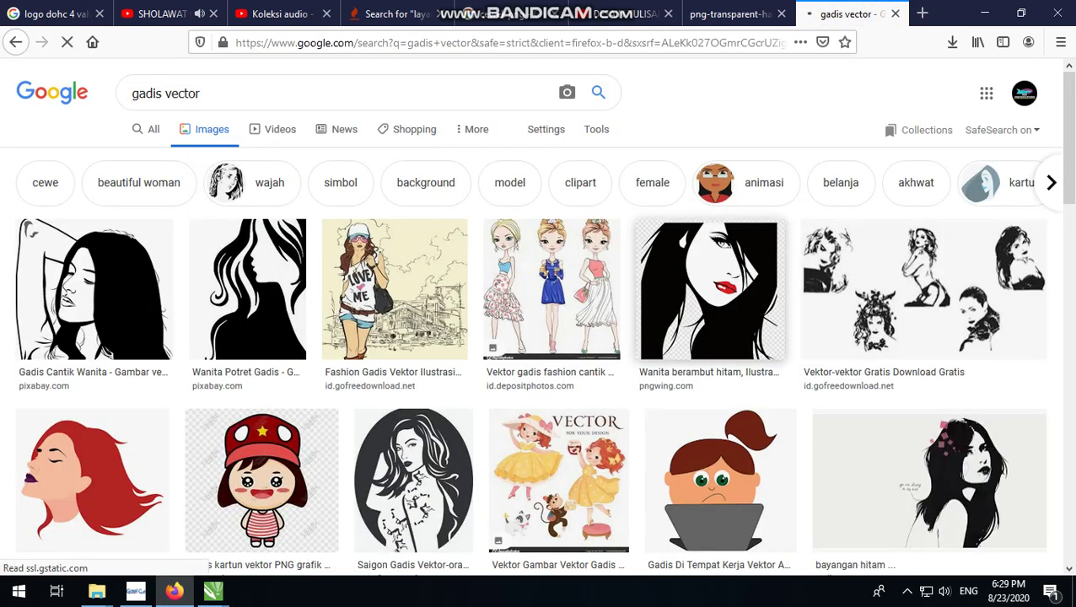
scroll(539, 337, "down", 4)
scroll(540, 337, "down", 5)
scroll(540, 338, "up", 3)
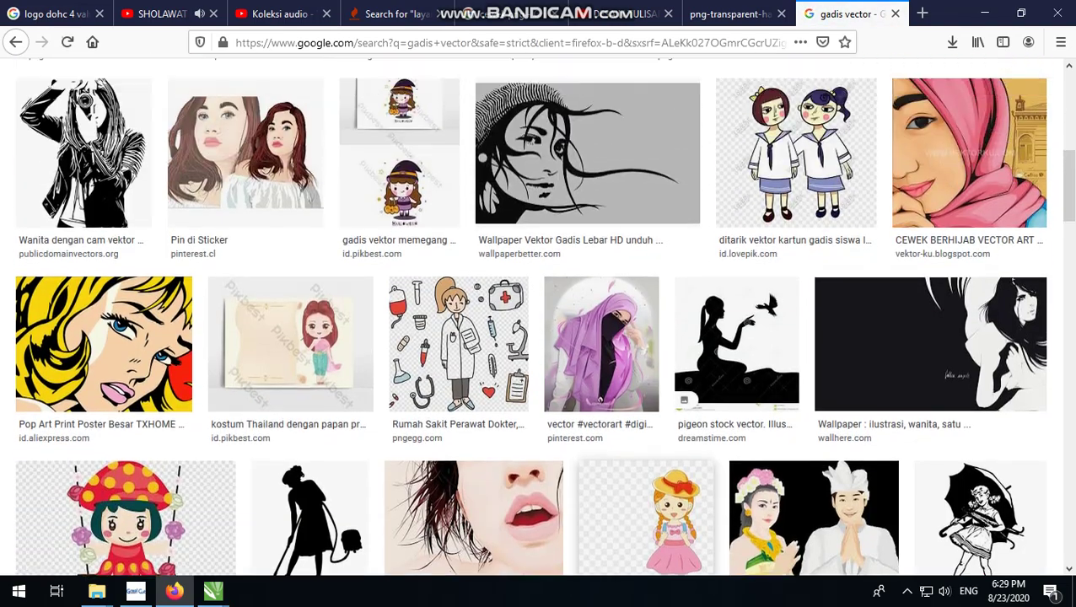
scroll(540, 337, "up", 6)
Change the image search to 'cewek hijab' and browse the hijab vector results.
double_click(161, 93)
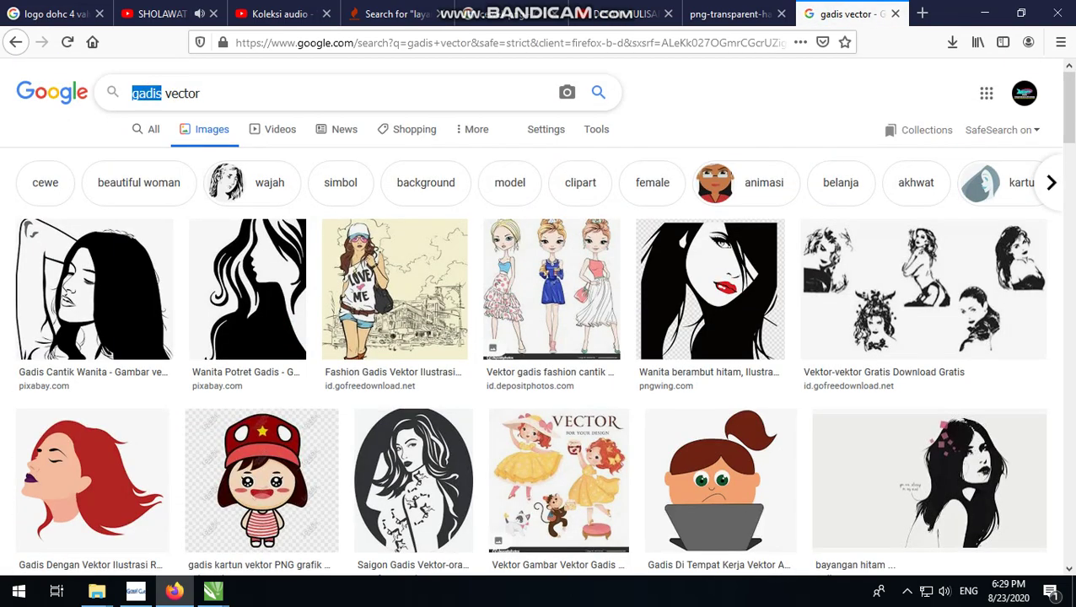
type("cewek")
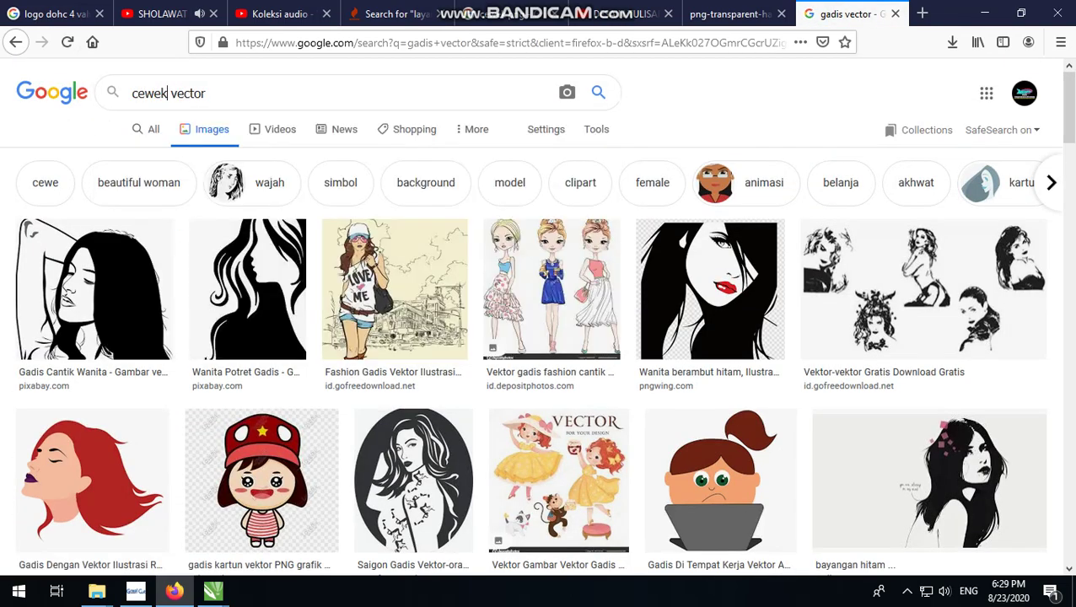
type(" hijab")
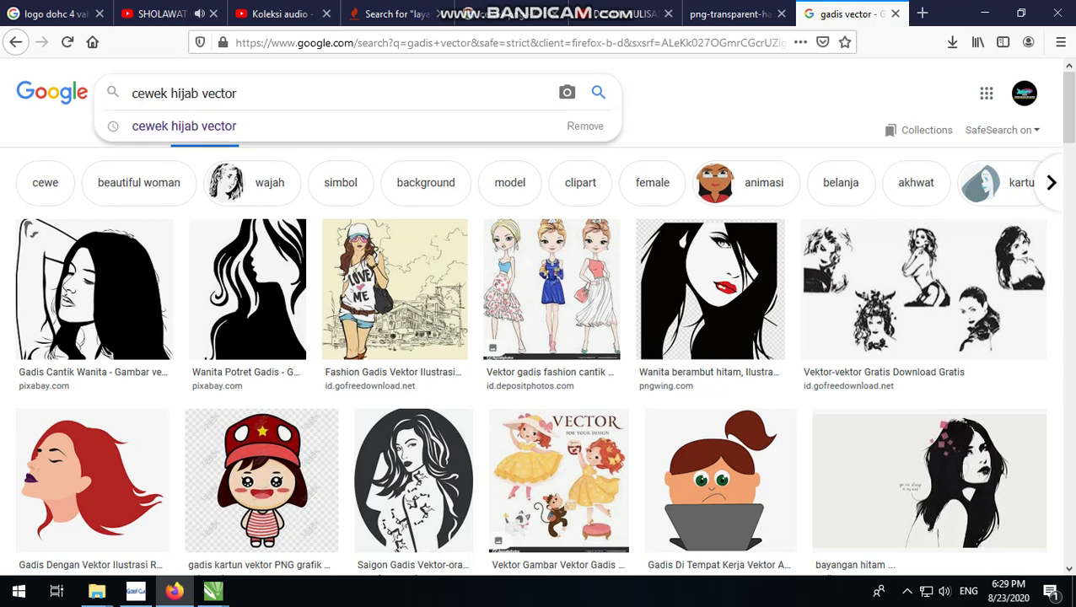
key("Return")
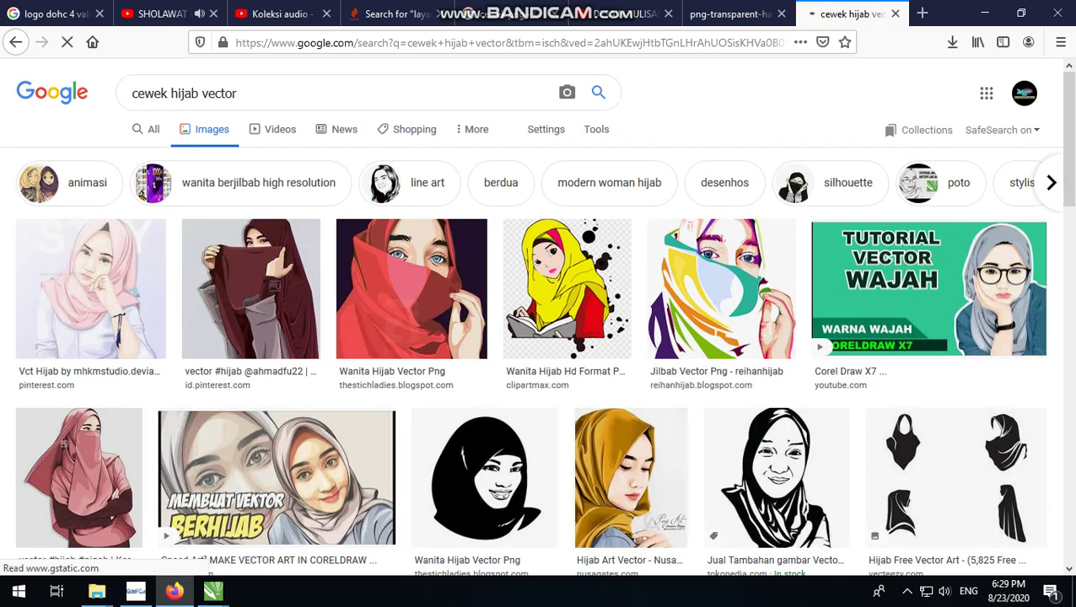
scroll(665, 337, "down", 1)
scroll(666, 338, "down", 1)
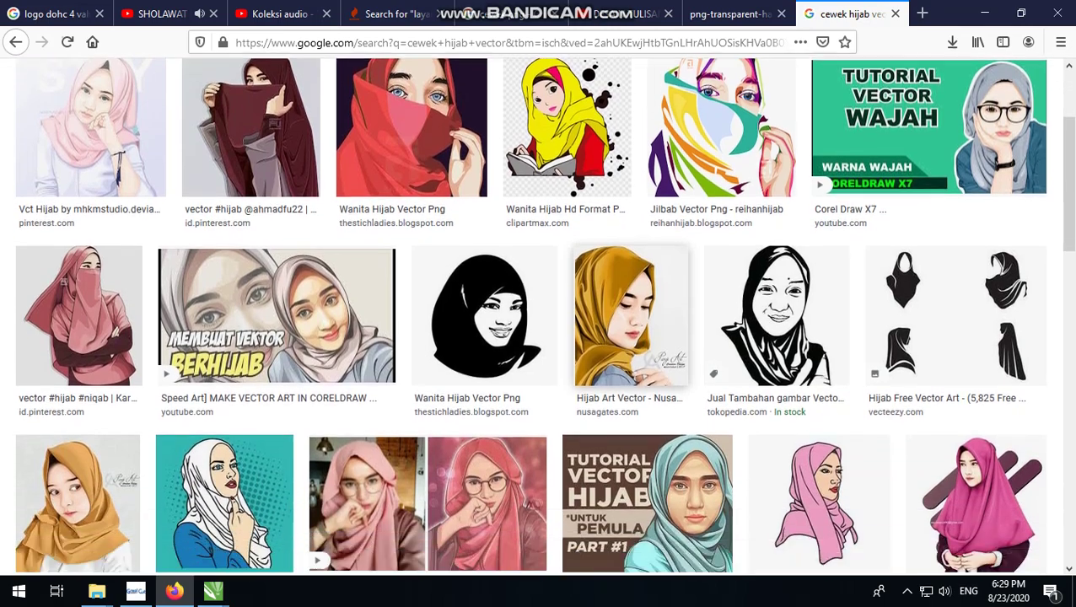
scroll(540, 317, "down", 1)
scroll(540, 316, "down", 1)
scroll(539, 317, "down", 1)
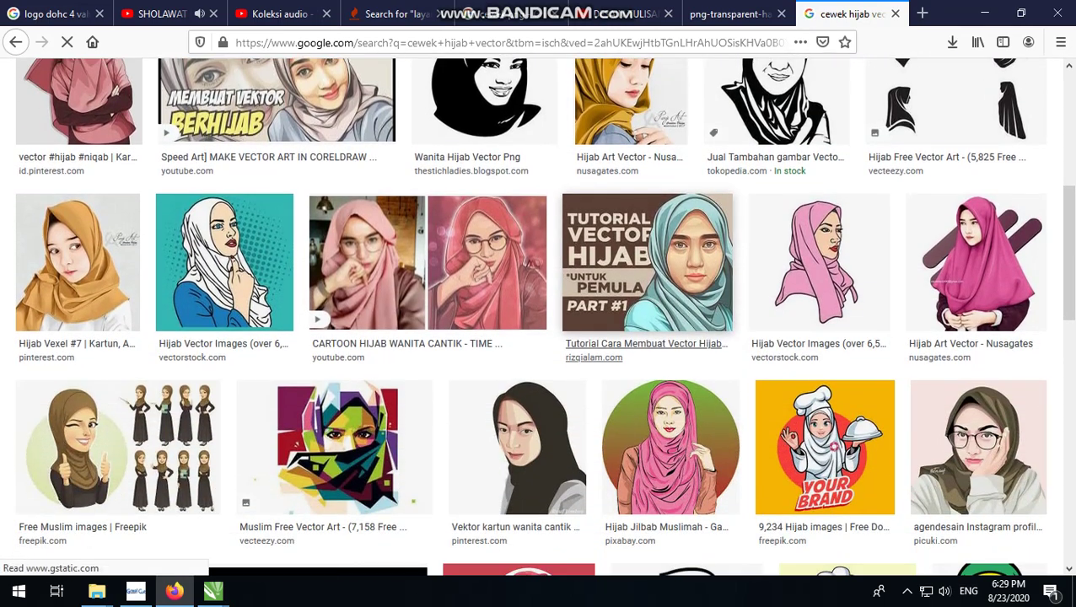
scroll(682, 337, "down", 1)
scroll(683, 337, "down", 1)
scroll(682, 337, "down", 2)
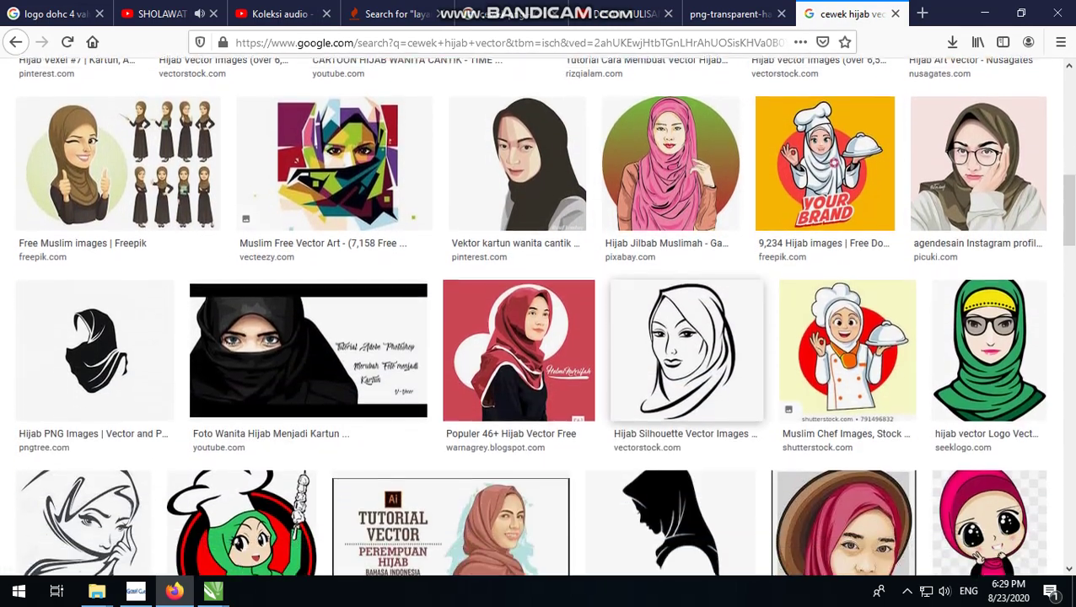
scroll(539, 337, "down", 1)
scroll(540, 337, "up", 2)
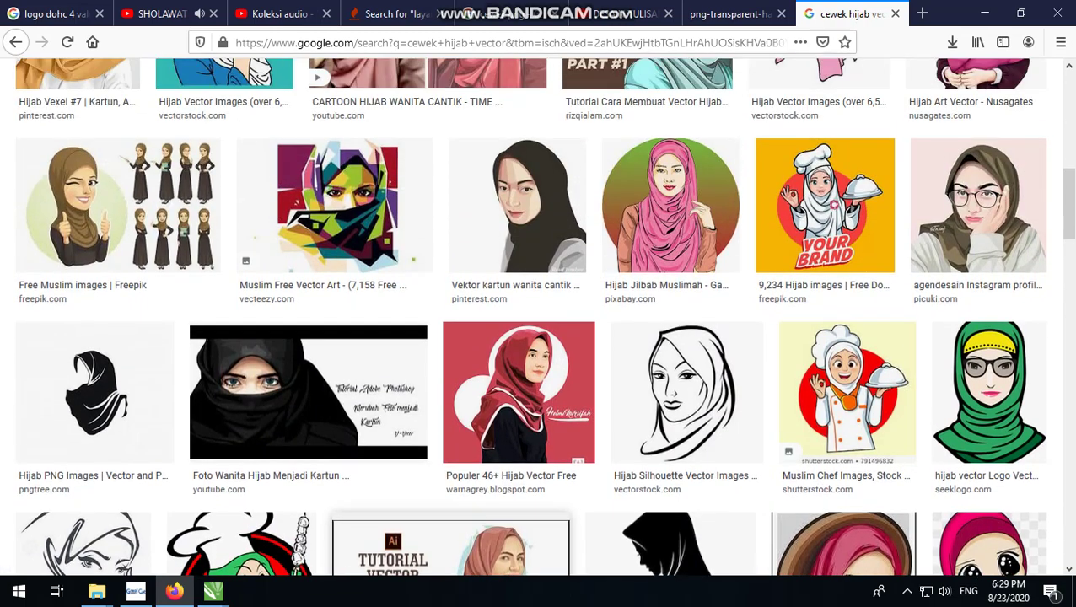
scroll(278, 287, "up", 2)
scroll(278, 287, "up", 3)
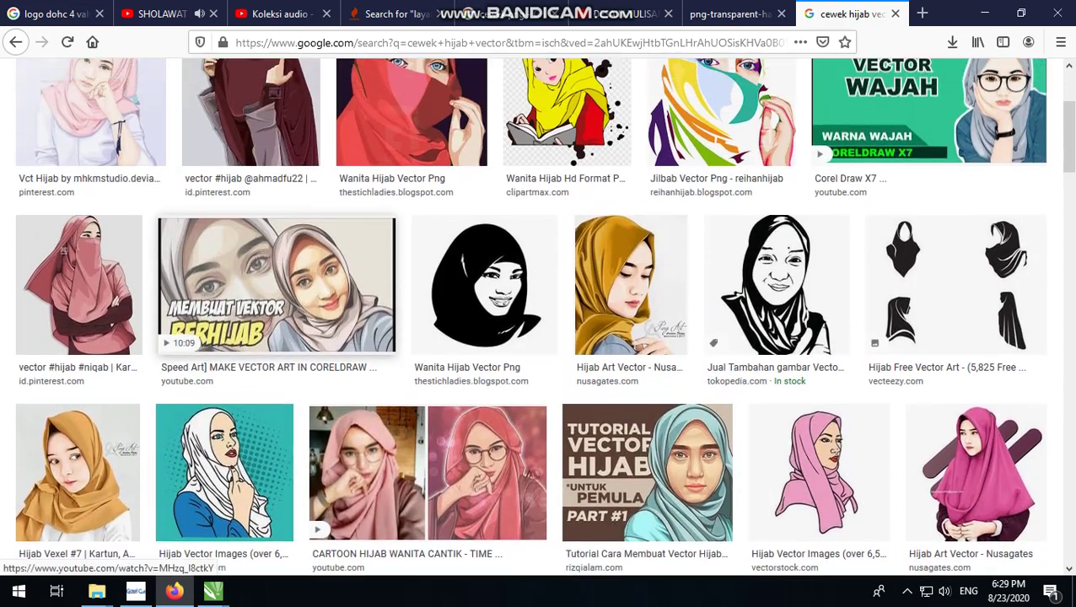
scroll(379, 337, "up", 1)
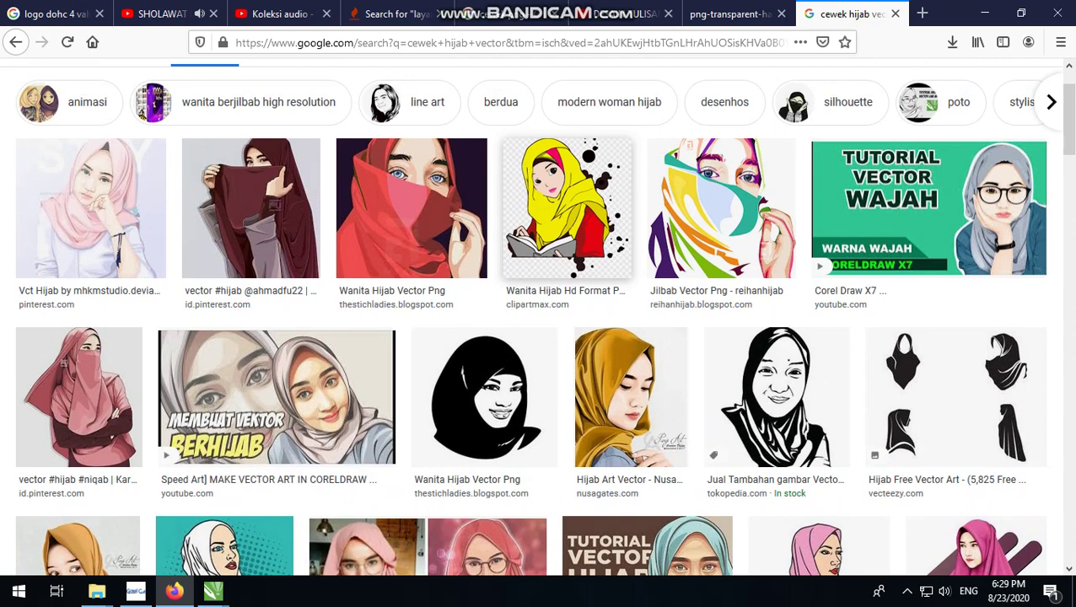
Open the yellow-hijab girl result at full size and copy the image.
left_click(577, 217)
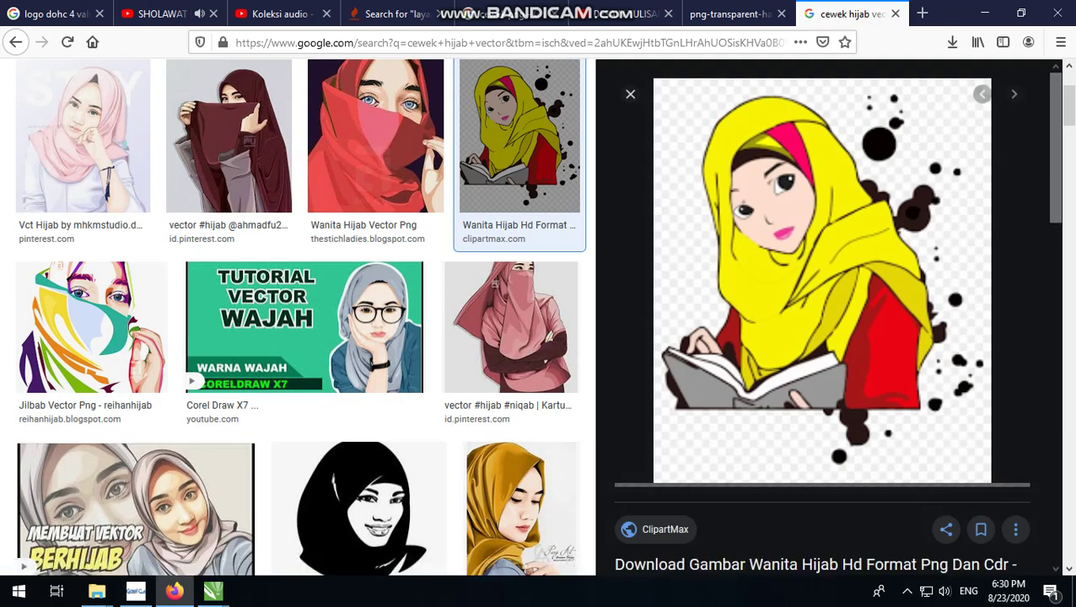
scroll(812, 234, "down", 3)
scroll(812, 233, "up", 2)
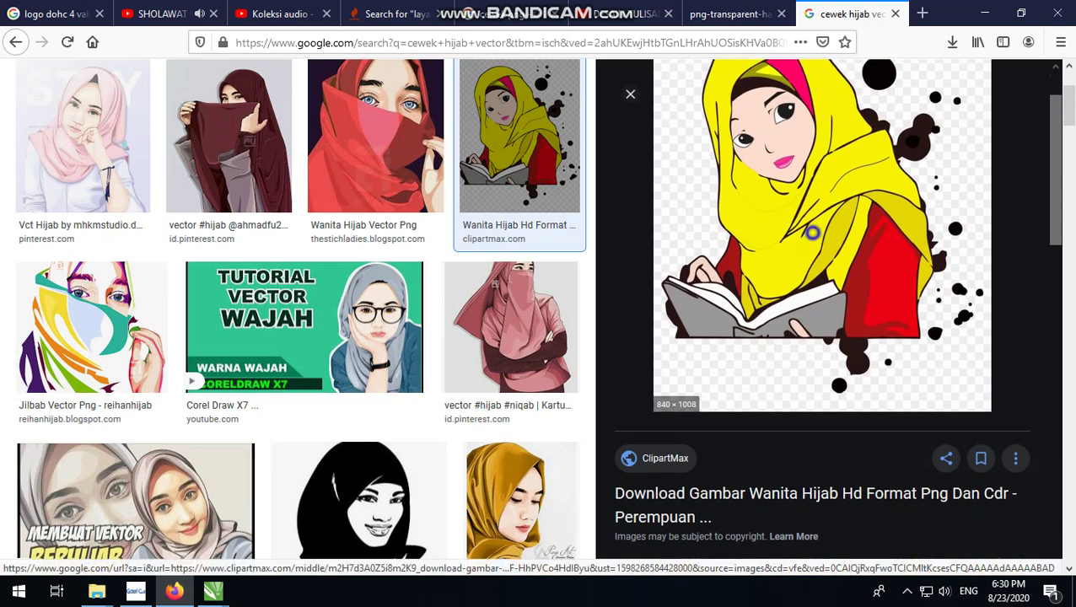
right_click(812, 233)
left_click(866, 374)
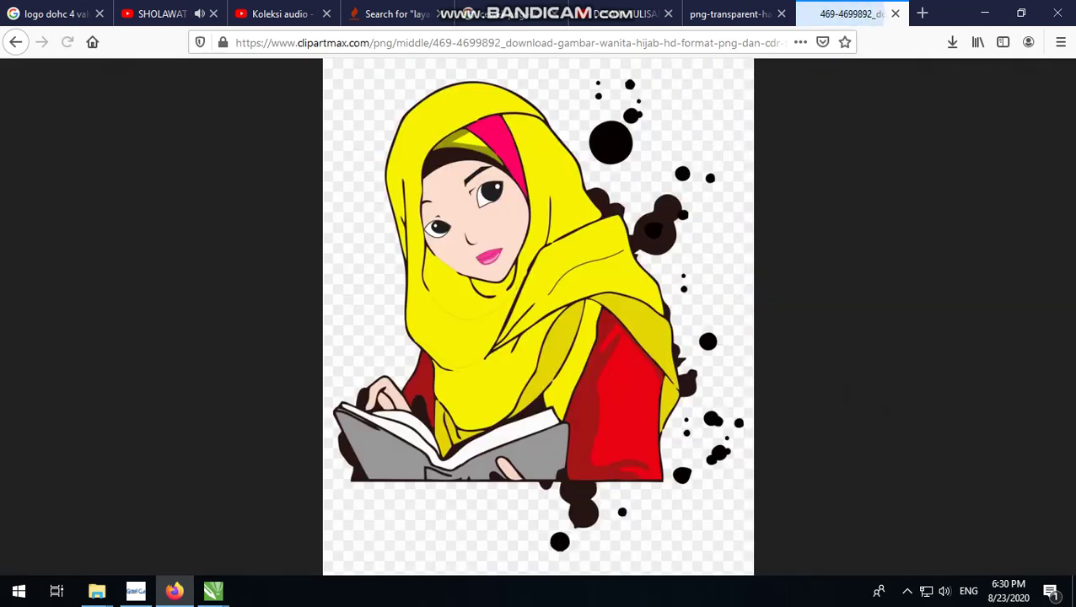
left_click(530, 221)
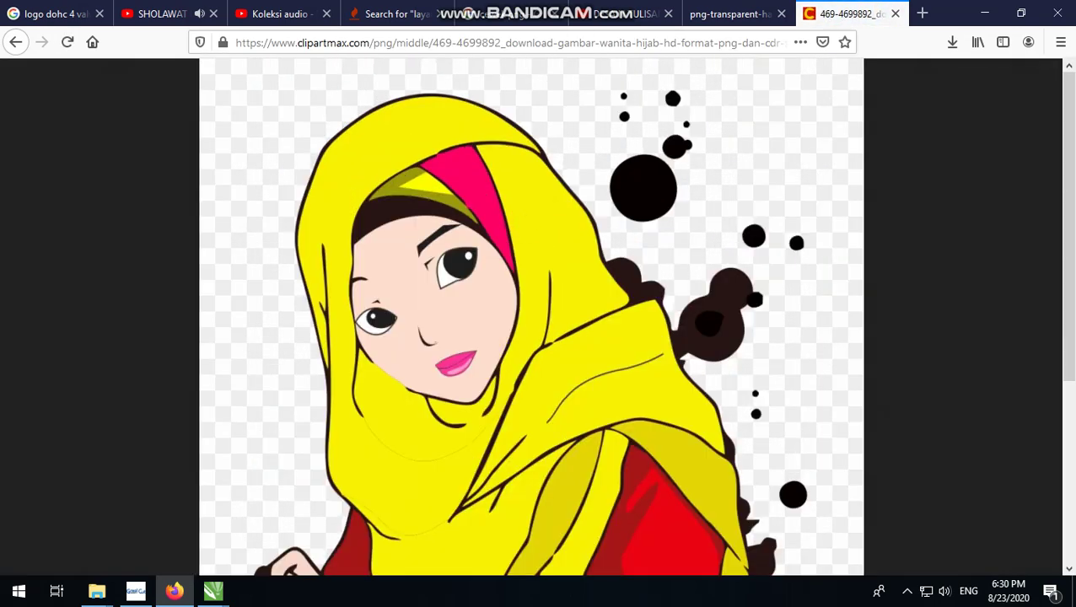
right_click(533, 226)
left_click(577, 236)
Paste the girl image into the CorelDRAW page and move it left of the logo.
left_click(983, 12)
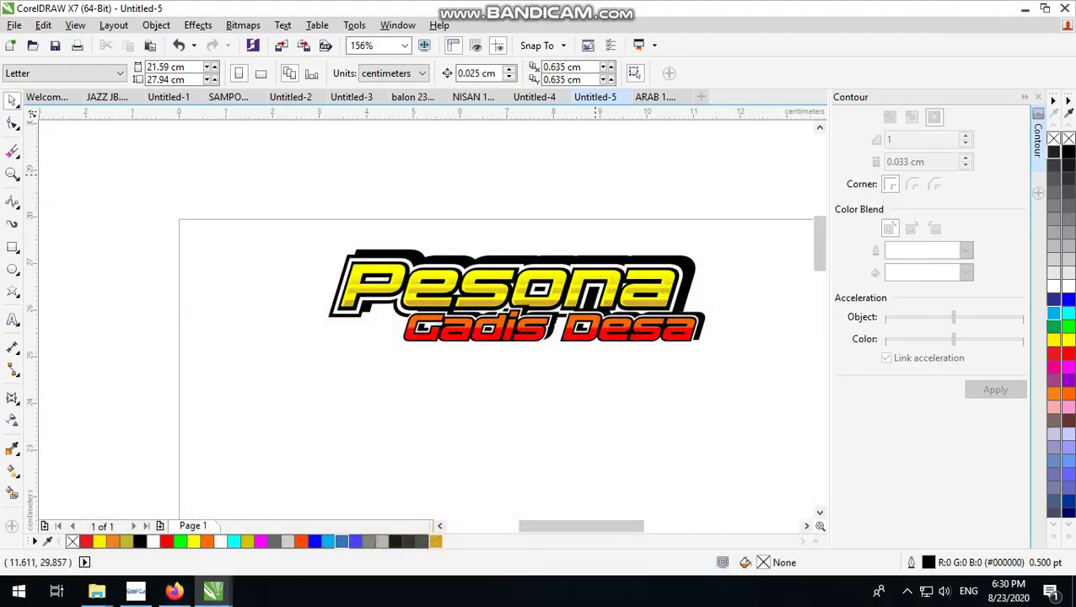
scroll(460, 206, "down", 2)
right_click(509, 182)
left_click(549, 284)
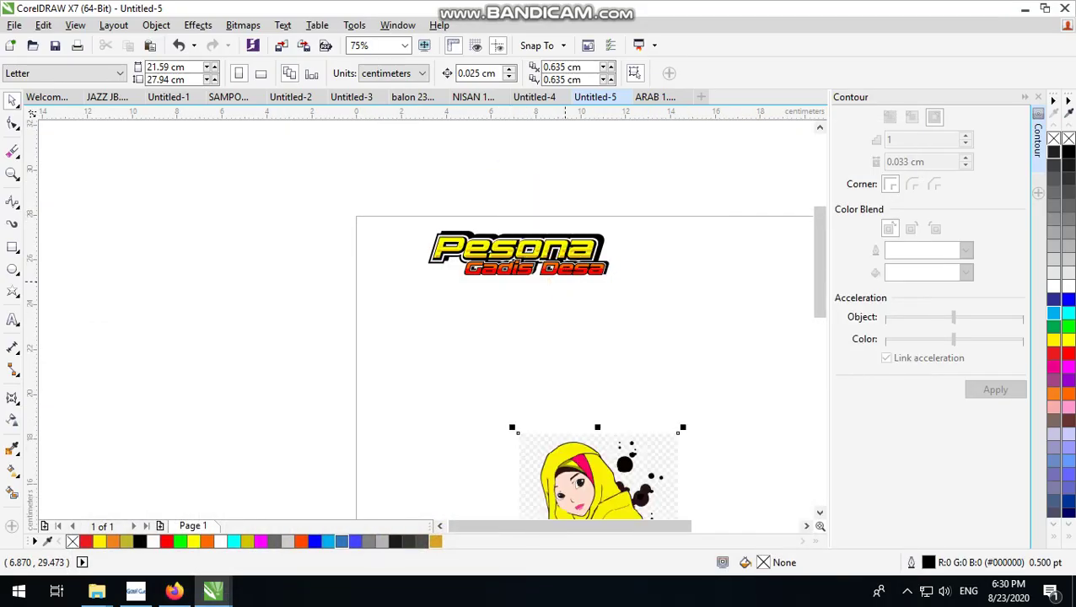
scroll(560, 307, "down", 1)
left_click_drag(438, 355, 382, 293)
scroll(381, 294, "up", 1)
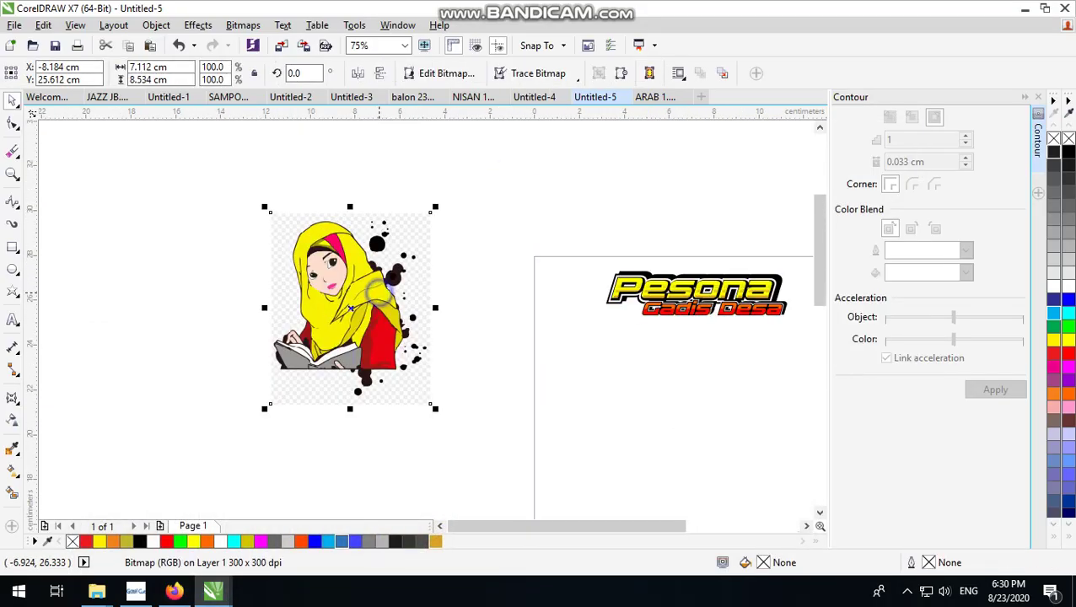
Convert the girl bitmap to vectors with Outline Trace > Clipart.
right_click(377, 290)
mouse_move(437, 214)
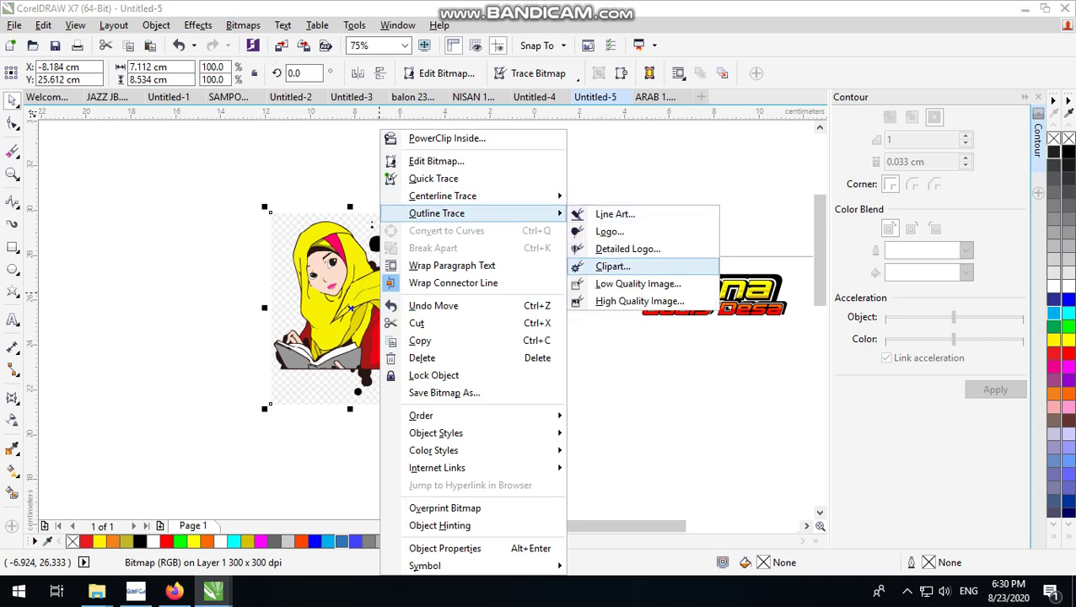
left_click(614, 266)
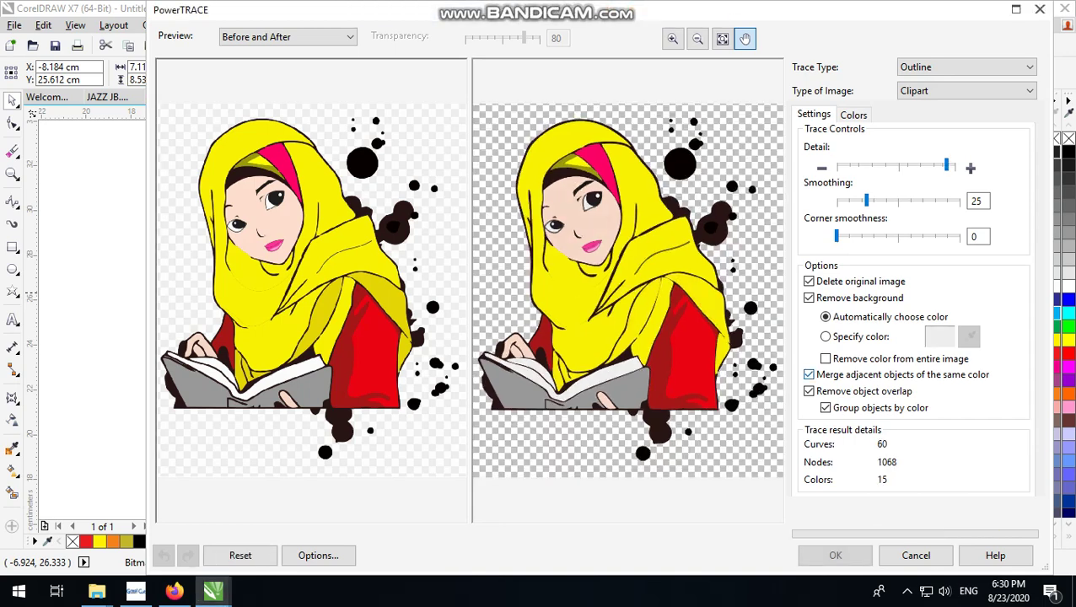
left_click(855, 555)
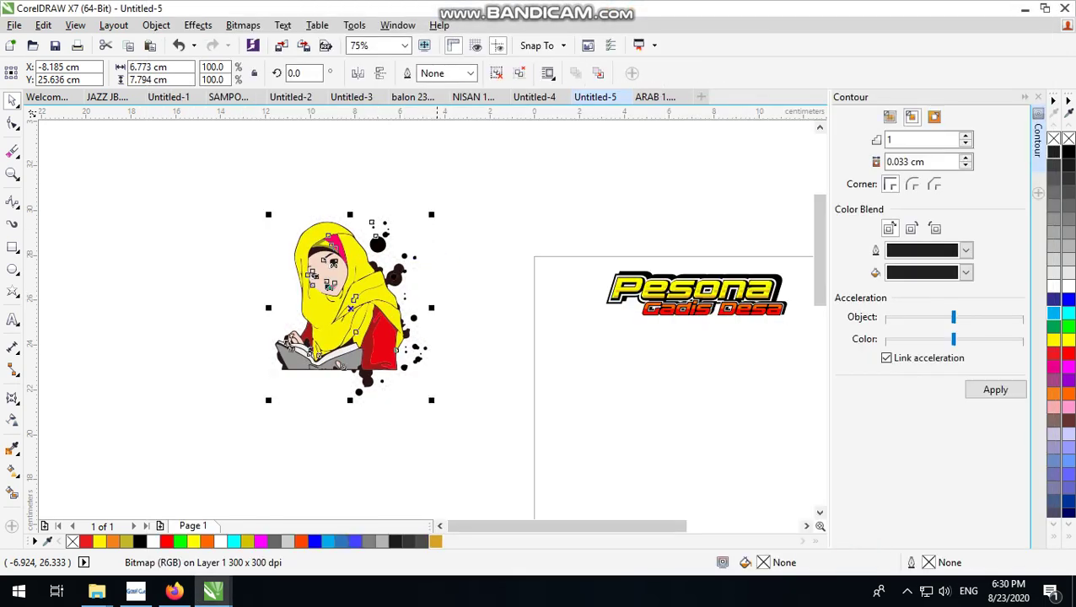
Shrink the traced girl to about 47% and place her on the Pesona logo's left end.
left_click_drag(433, 219, 379, 274)
left_click_drag(342, 338, 641, 325)
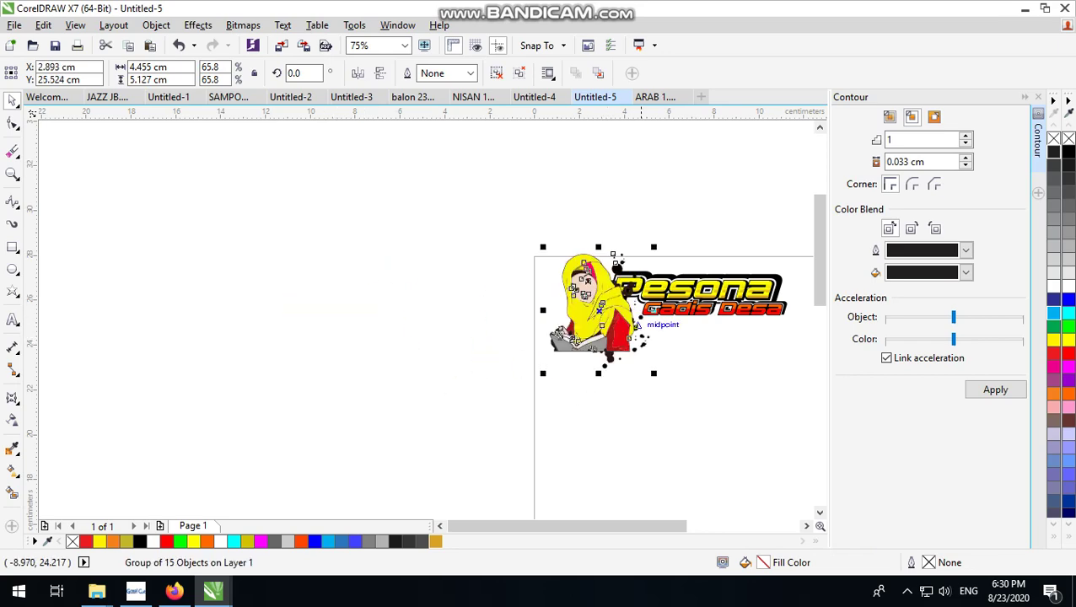
scroll(641, 325, "up", 2)
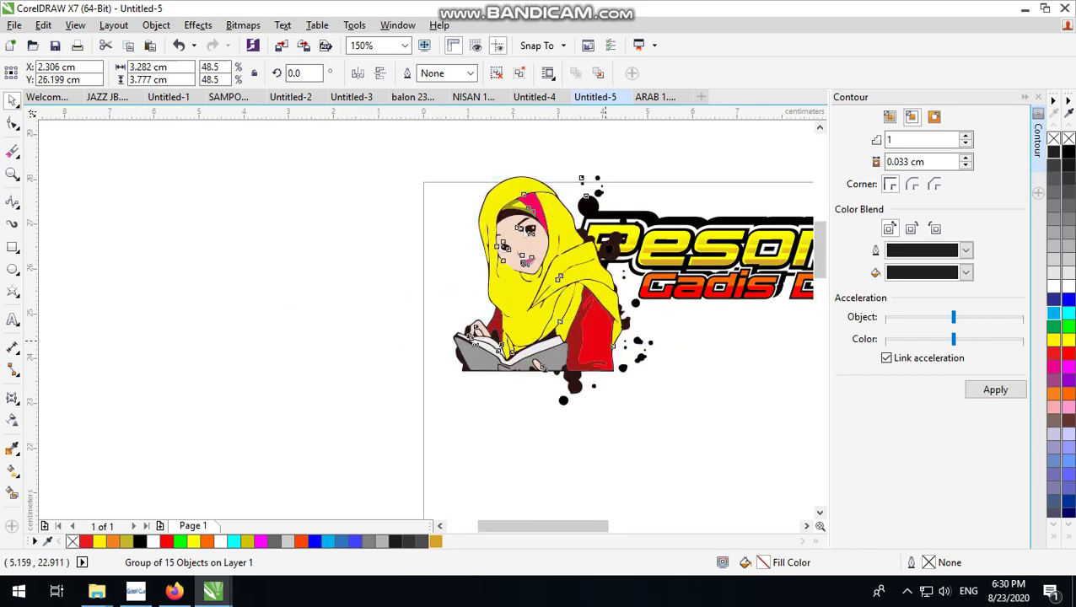
left_click_drag(656, 408, 599, 343)
mouse_move(526, 267)
left_mouse_down()
mouse_move(573, 277)
mouse_move(390, 243)
left_mouse_up()
scroll(590, 268, "up", 2)
scroll(555, 273, "down", 2)
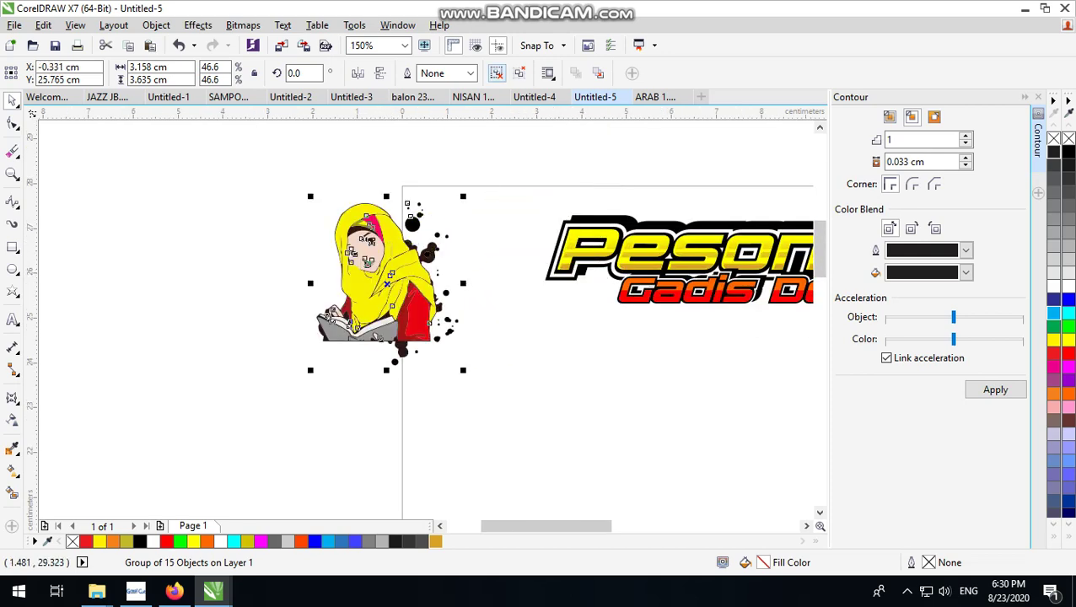
scroll(424, 214, "up", 3)
Try ungrouping the traced artwork, undo it, and select the girl outline group.
key("ctrl+u")
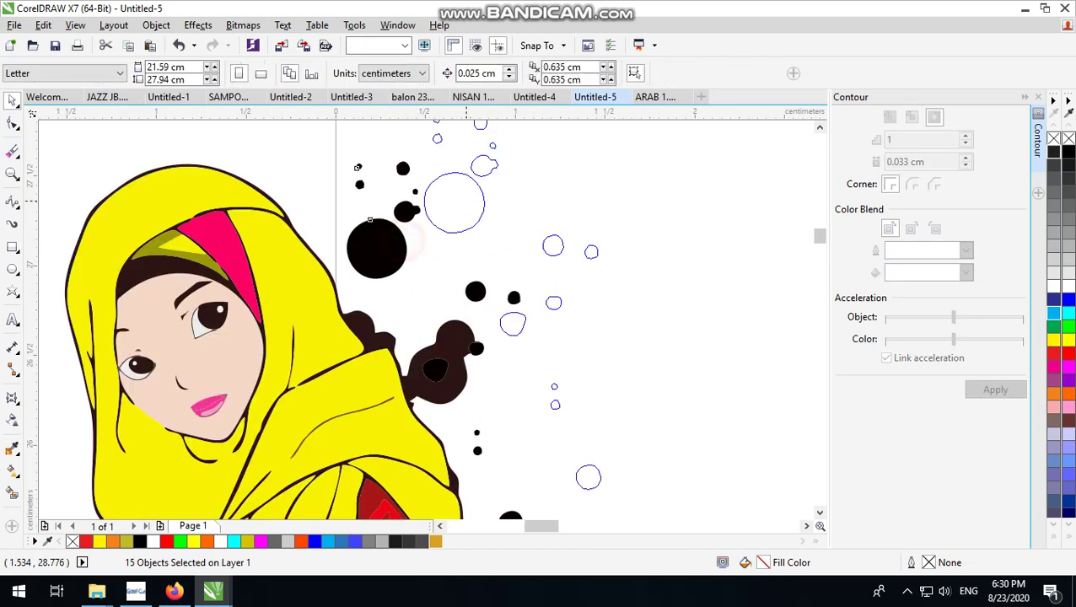
scroll(369, 220, "down", 2)
key("ctrl+z")
key("ctrl+z")
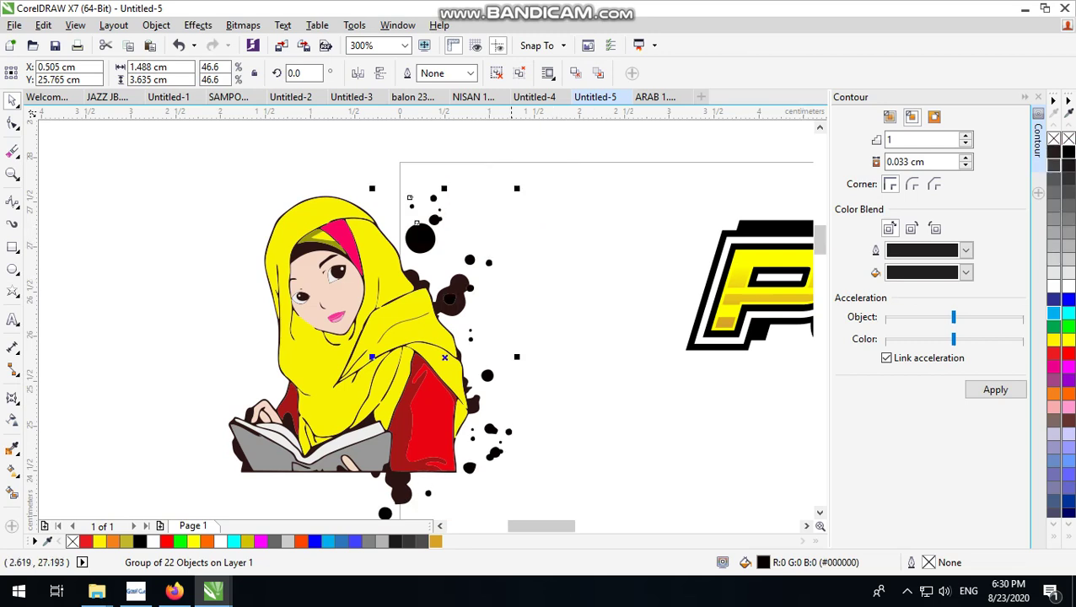
left_click(510, 226)
left_click(460, 280)
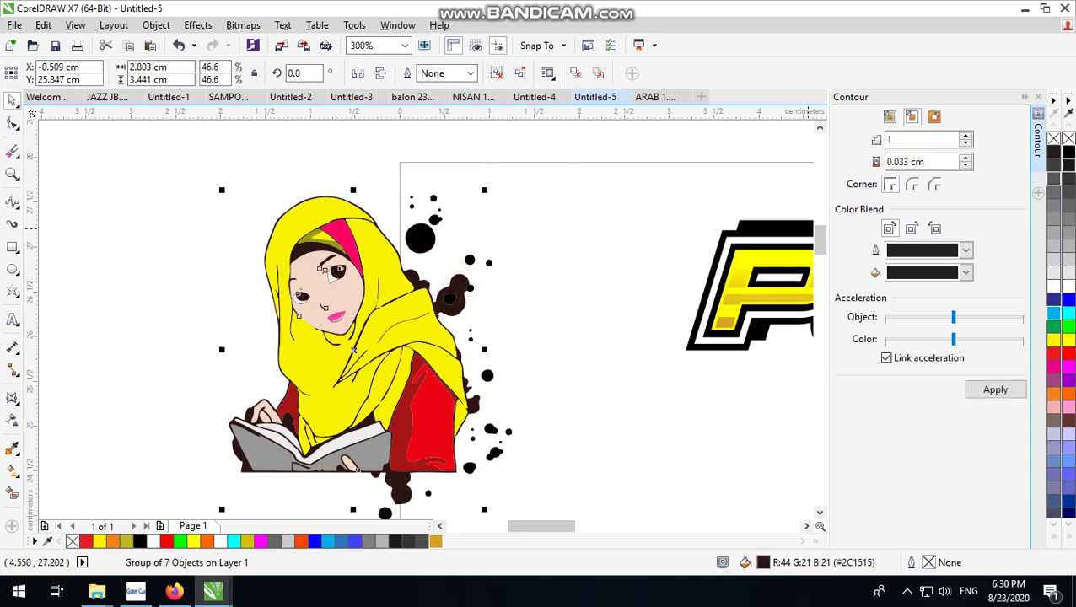
left_click(608, 238)
Move the ink-dot group beside the girl and scale it down to 34%.
scroll(421, 234, "up", 2)
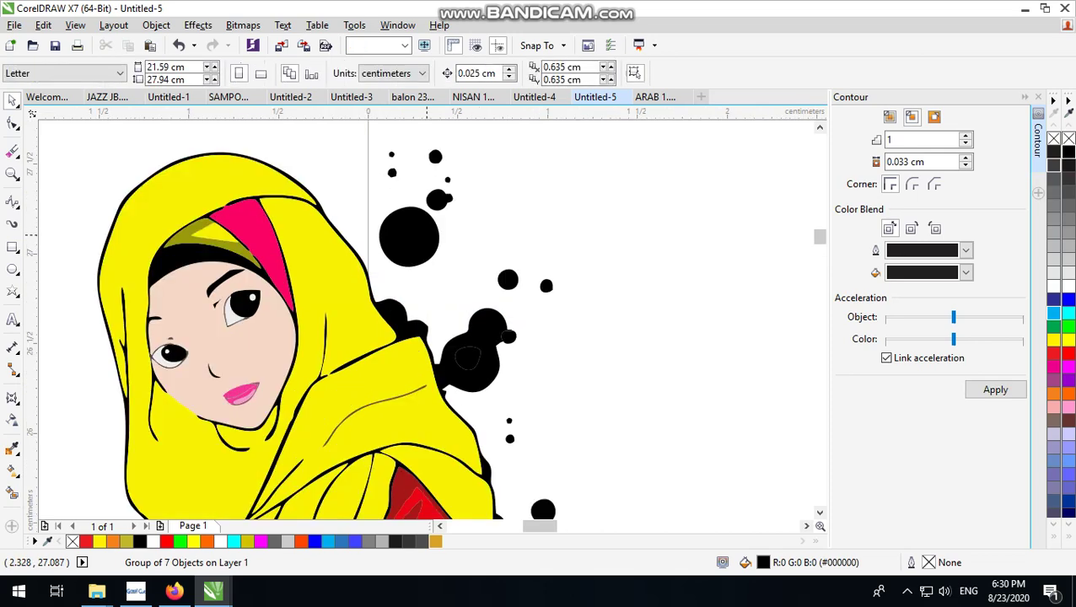
left_click_drag(421, 234, 485, 253)
scroll(488, 253, "down", 4)
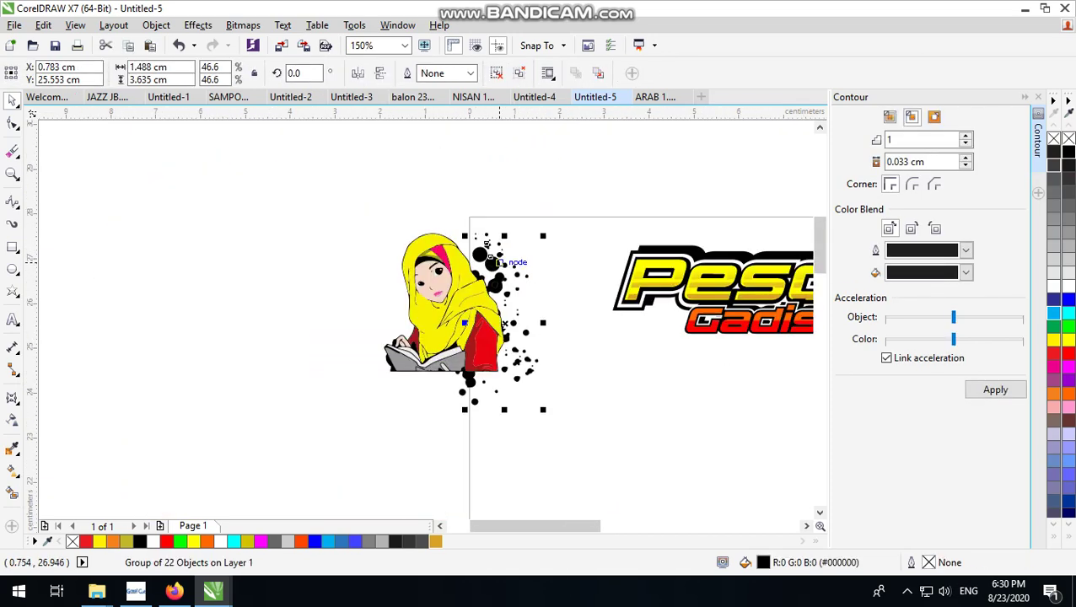
scroll(493, 253, "up", 2)
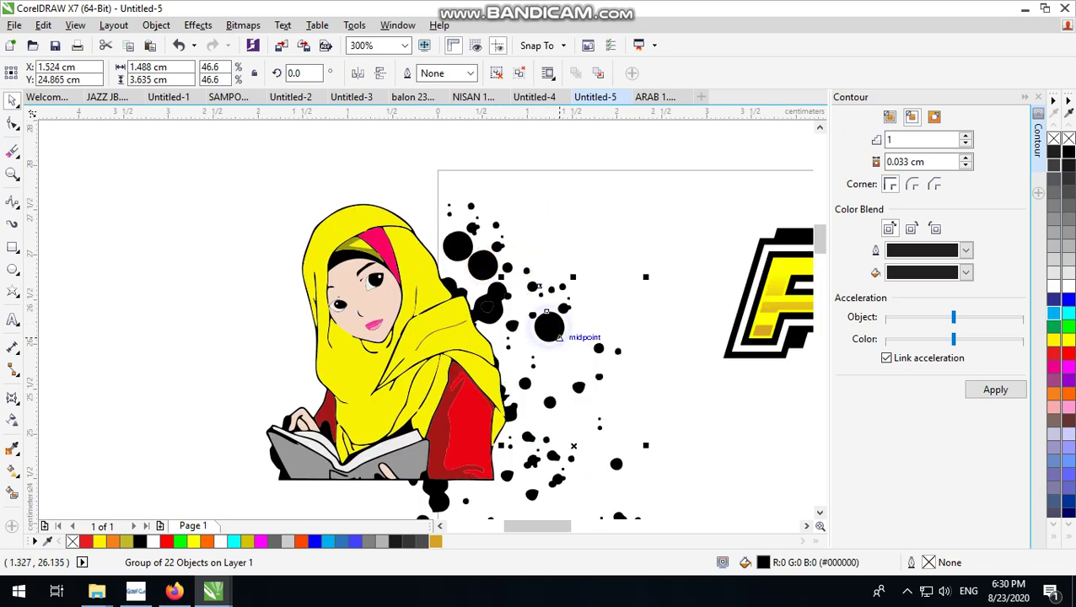
scroll(552, 297, "down", 2)
left_click_drag(608, 462, 577, 353)
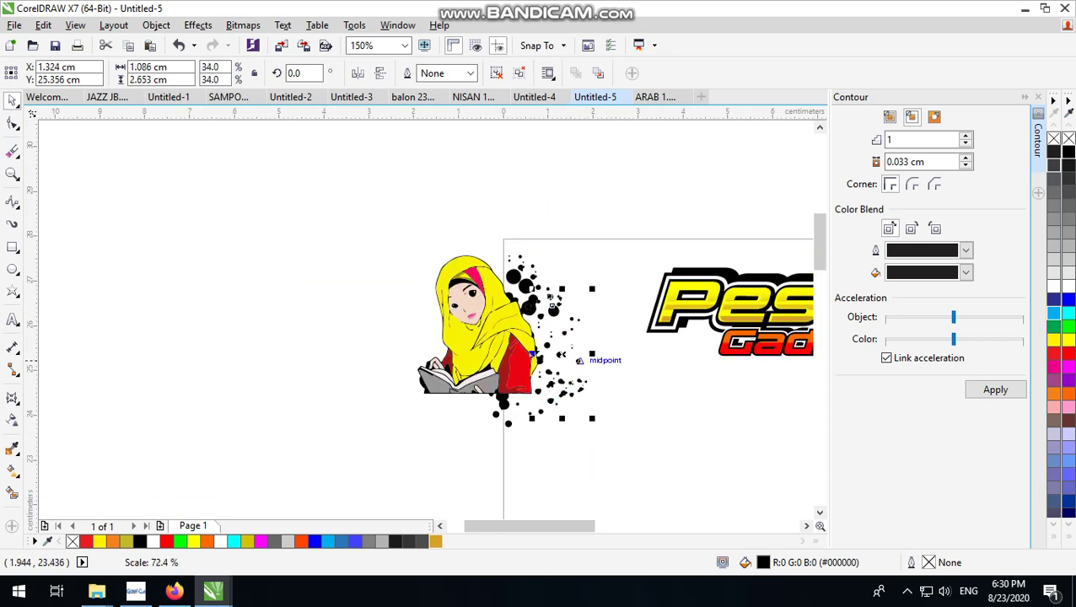
mouse_move(577, 302)
left_mouse_down()
mouse_move(398, 296)
mouse_move(401, 287)
left_mouse_up()
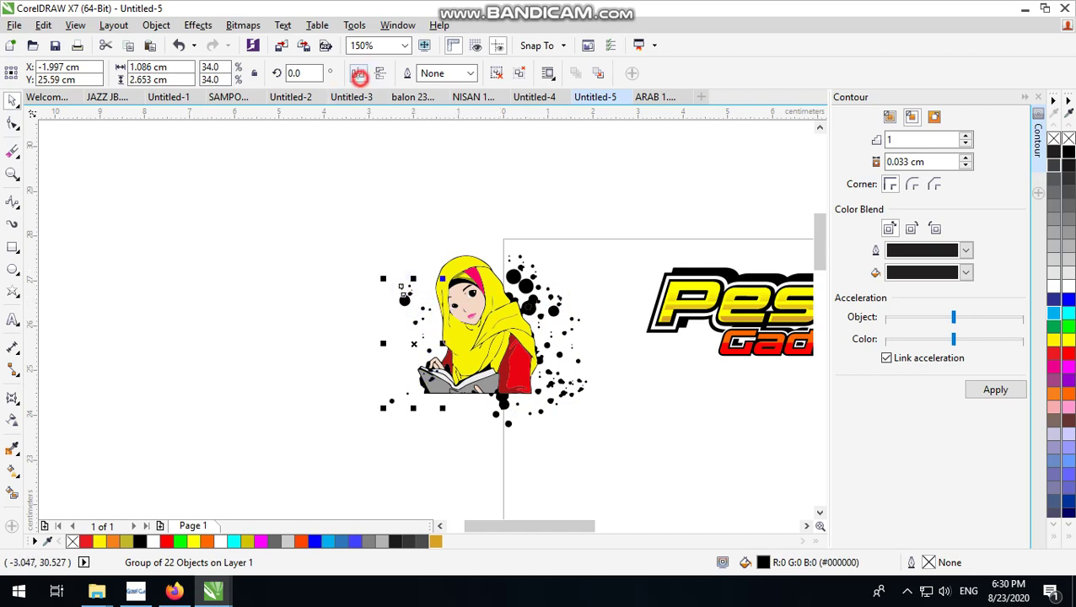
Mirror the right splatter cluster horizontally, flatten it to 35% height, and place it under the girl's left side.
left_click(358, 75)
scroll(428, 244, "up", 2)
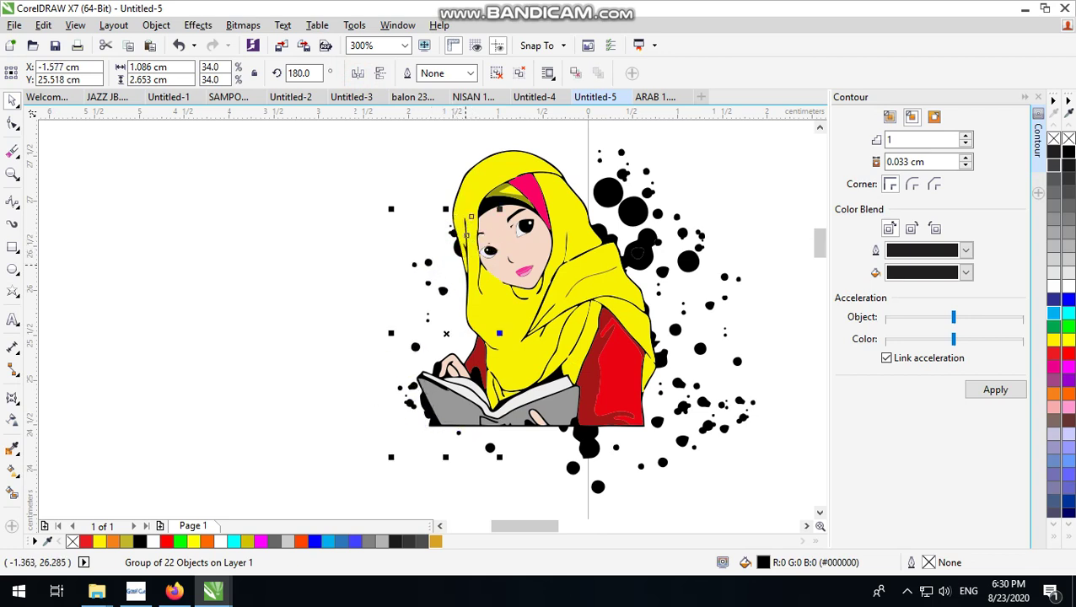
left_click(629, 195)
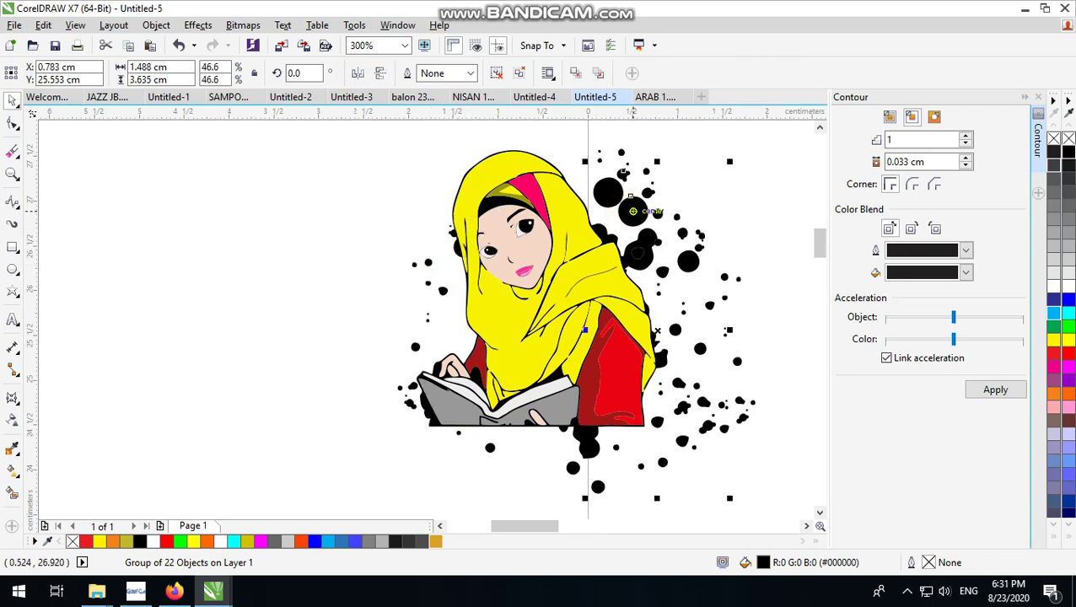
scroll(329, 228, "down", 2)
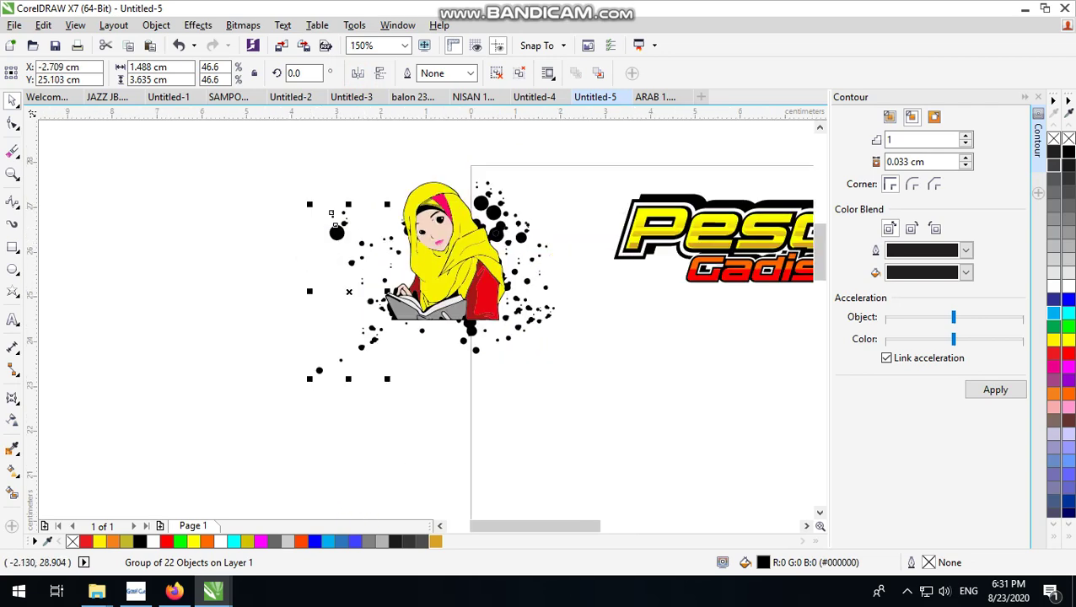
left_click(358, 73)
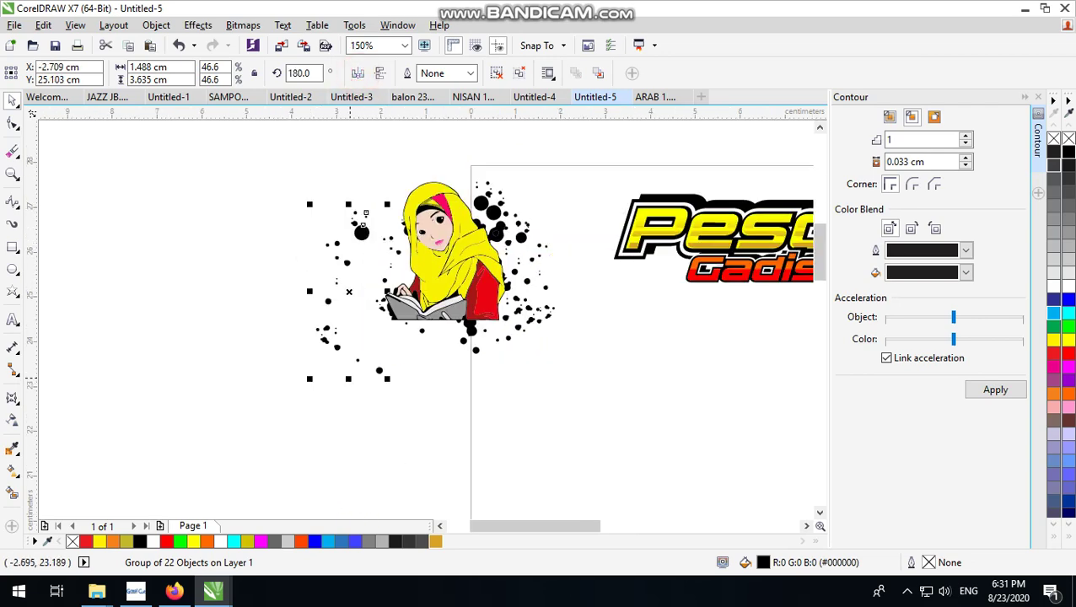
left_click_drag(348, 378, 348, 335)
left_click_drag(360, 228, 408, 258)
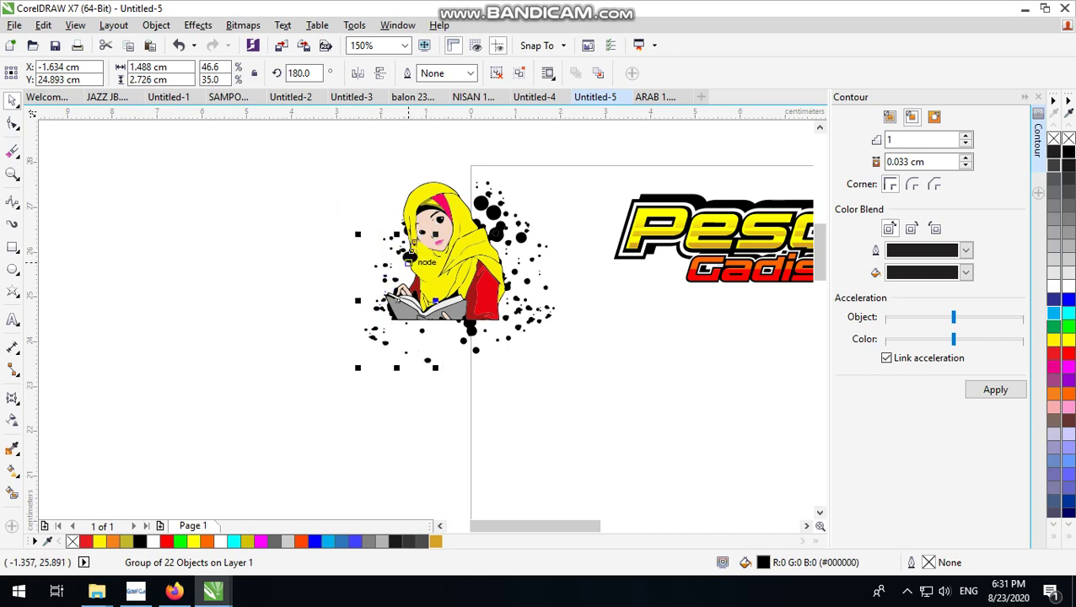
scroll(410, 289, "down", 1)
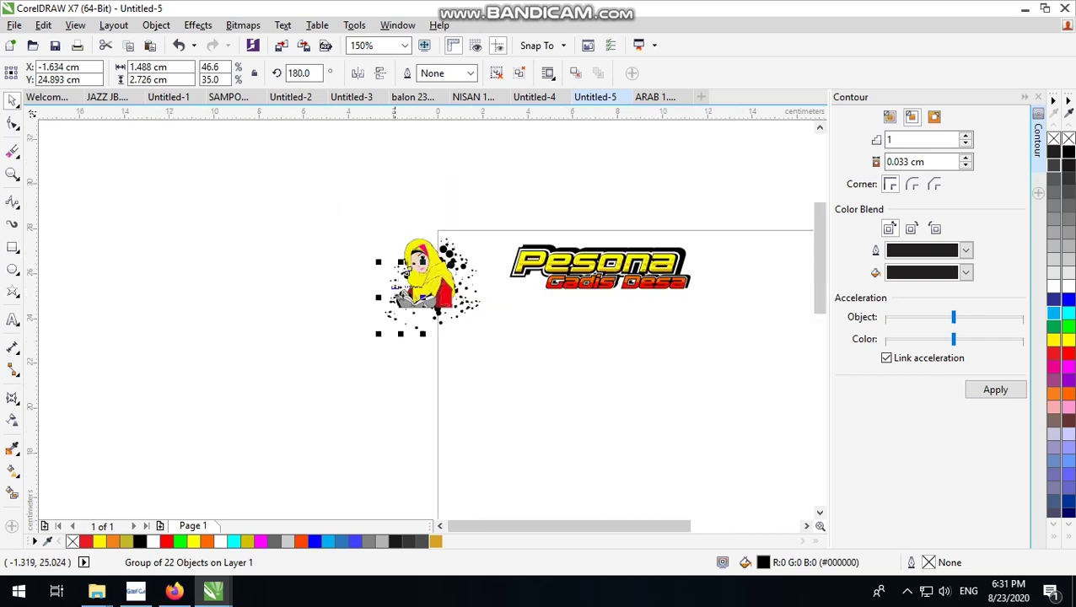
left_click(343, 199)
scroll(450, 268, "up", 1)
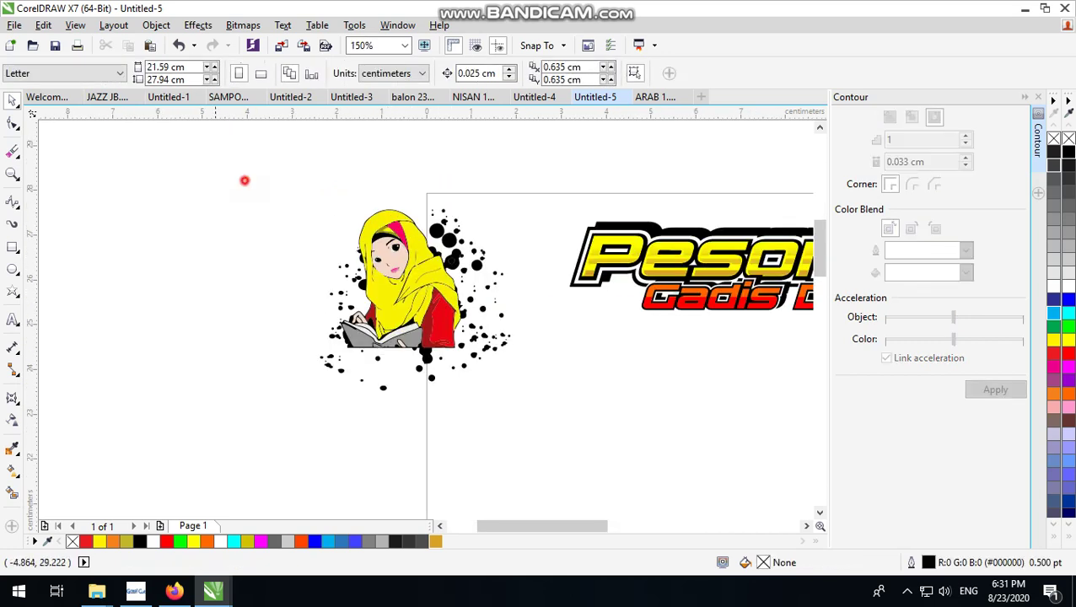
Select the girl with all her splatters and shift them further left.
left_click_drag(245, 180, 522, 396)
scroll(580, 268, "up", 1)
scroll(580, 268, "up", 1)
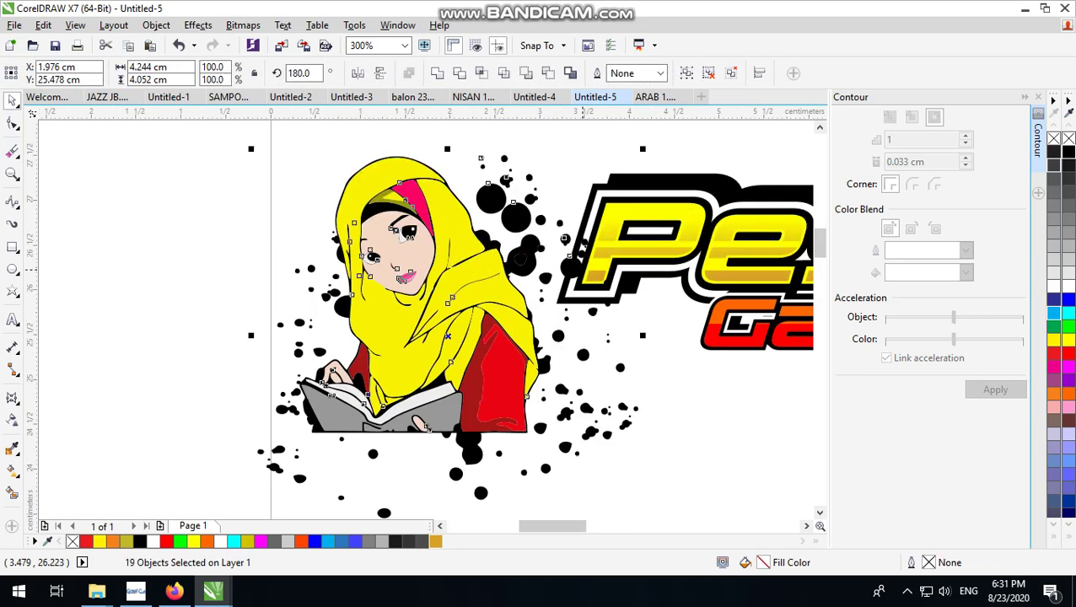
scroll(280, 305, "down", 1)
left_click_drag(371, 286, 282, 258)
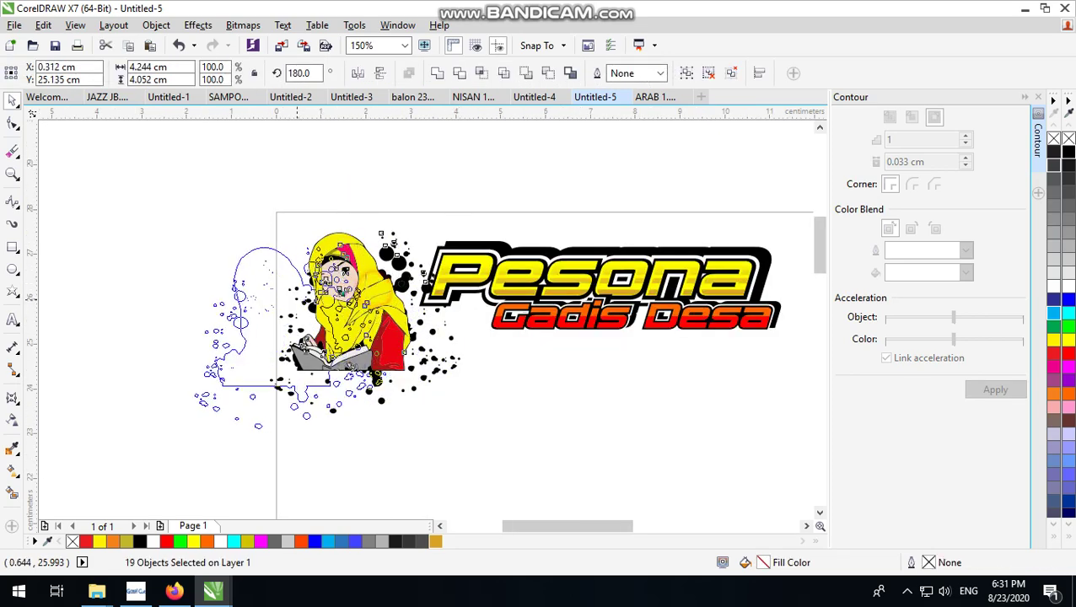
left_click(268, 220)
scroll(271, 253, "up", 1)
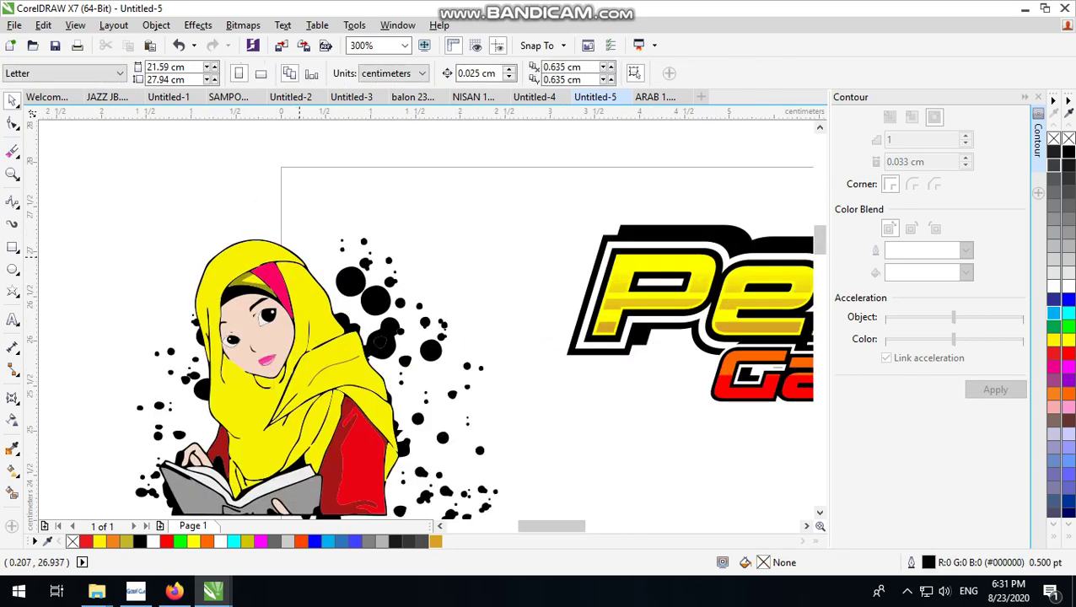
Try a 0.533 cm outside contour around the girl group, then undo it.
left_click(301, 254)
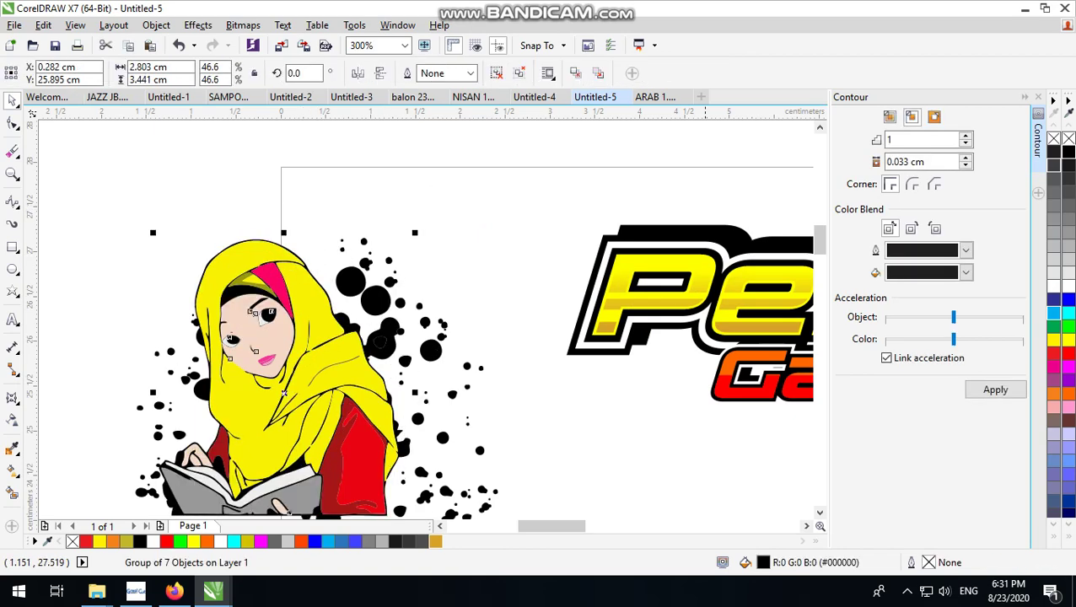
left_click(995, 391)
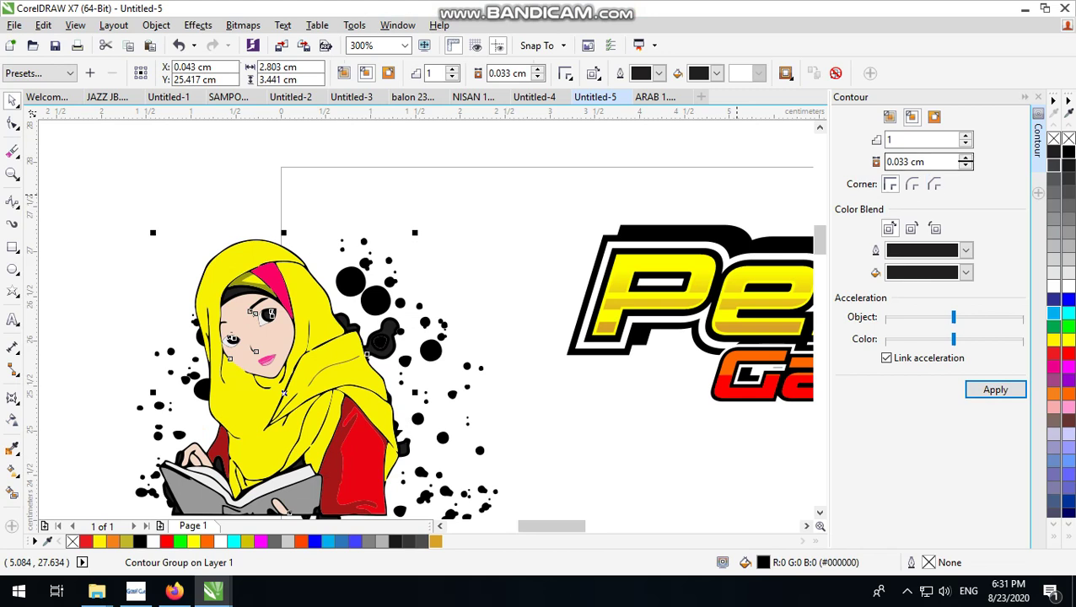
left_click(965, 159)
left_click(1003, 392)
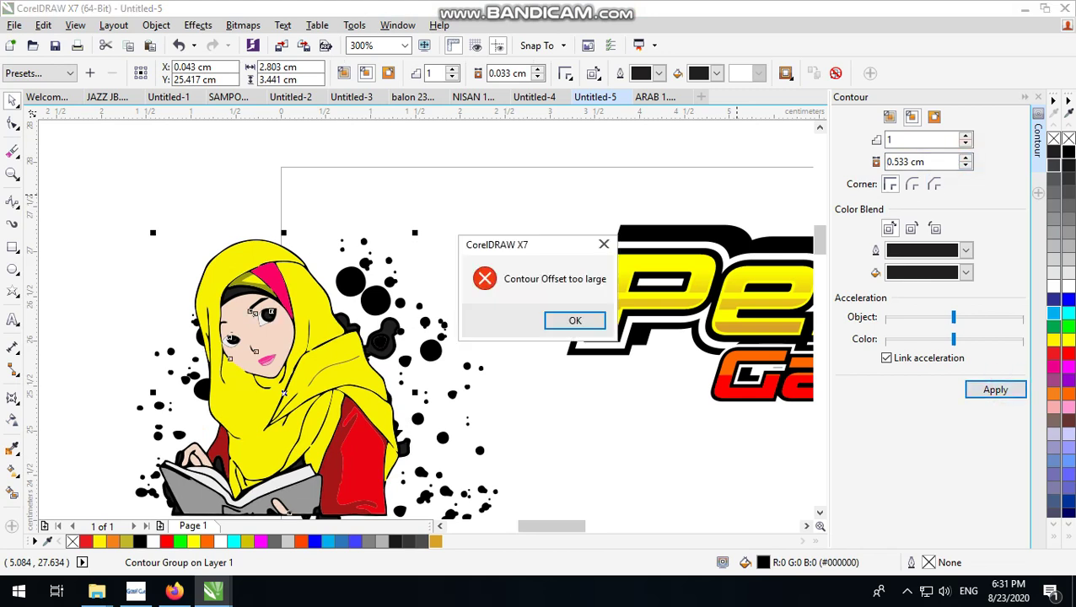
left_click(574, 321)
left_click(938, 117)
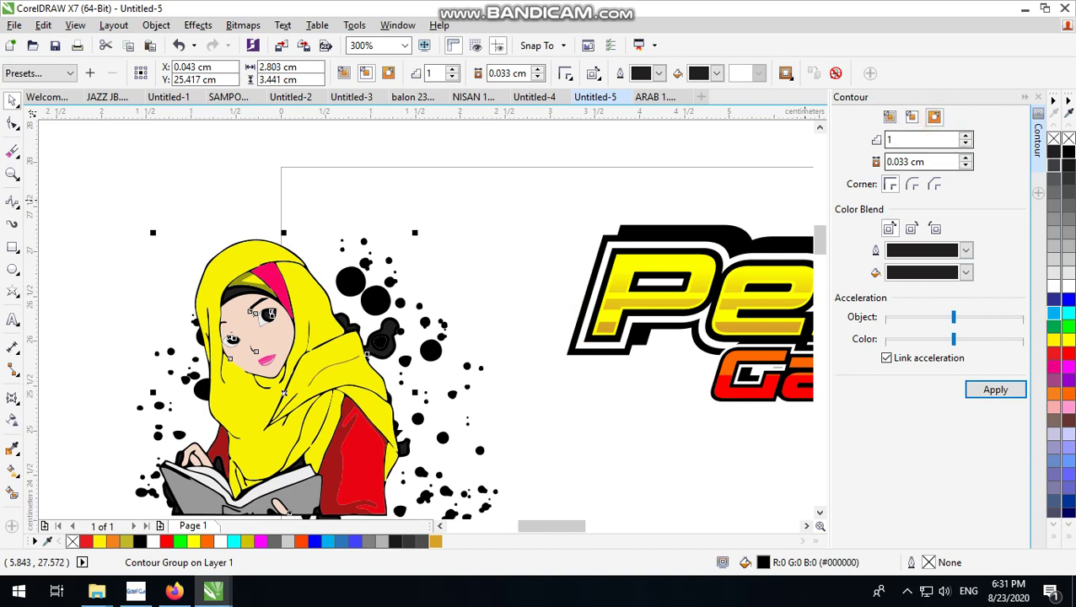
left_click(1000, 392)
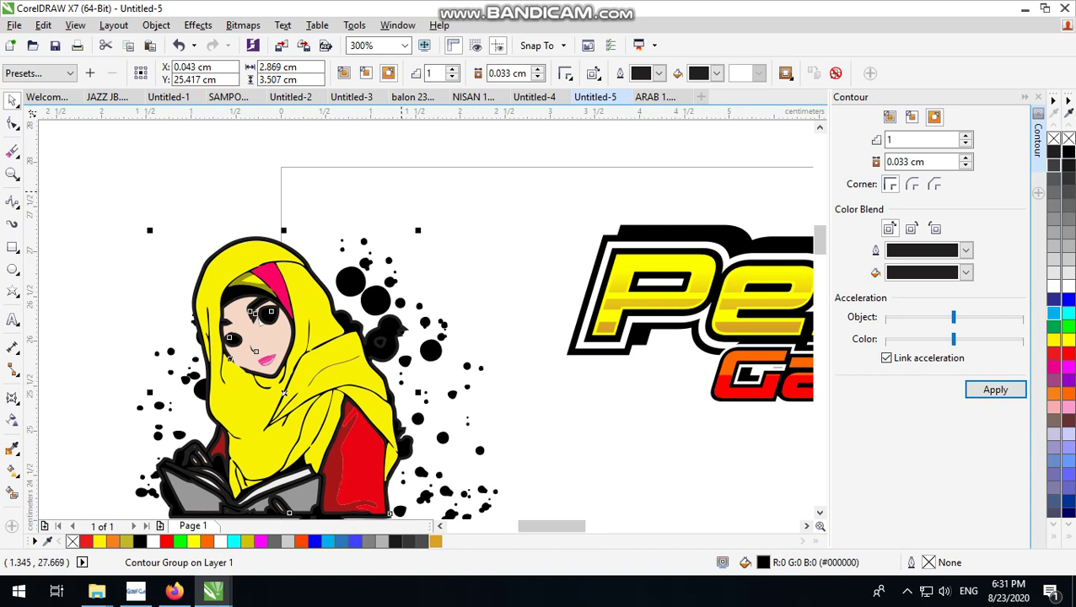
key("ctrl+z")
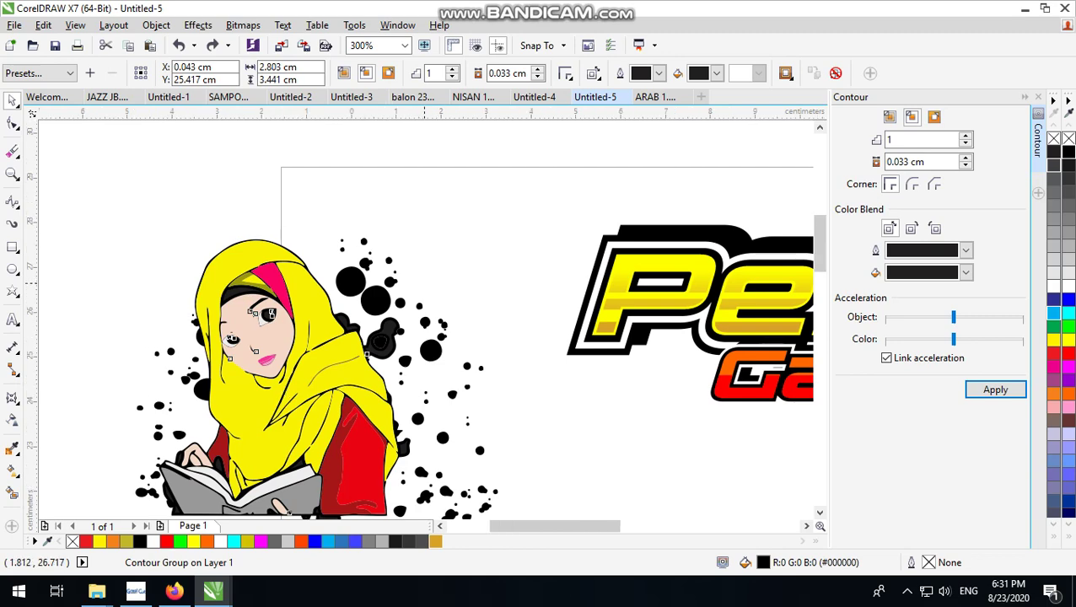
scroll(422, 277, "down", 1)
Move the whole illustration over the logo's left end and send it behind the logo.
left_click_drag(480, 254, 221, 230)
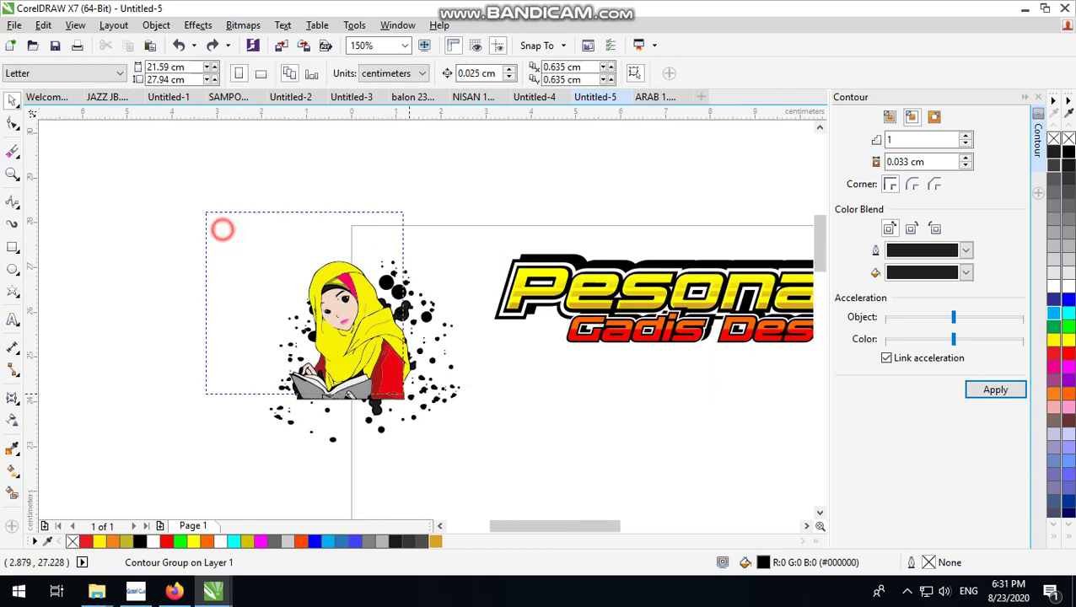
left_click_drag(338, 317, 488, 258)
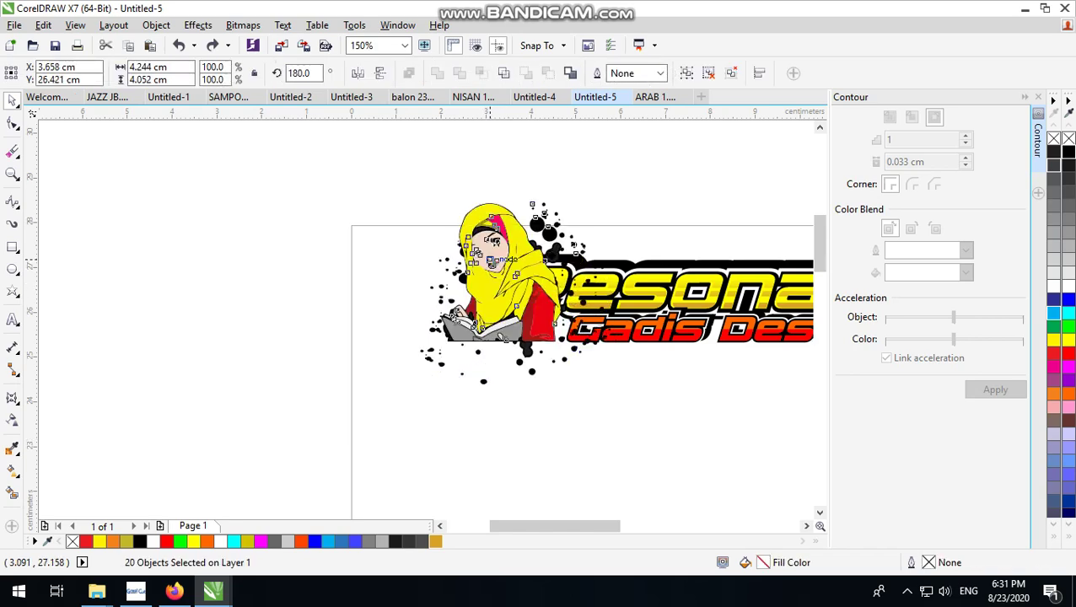
key("shift+Page_Down")
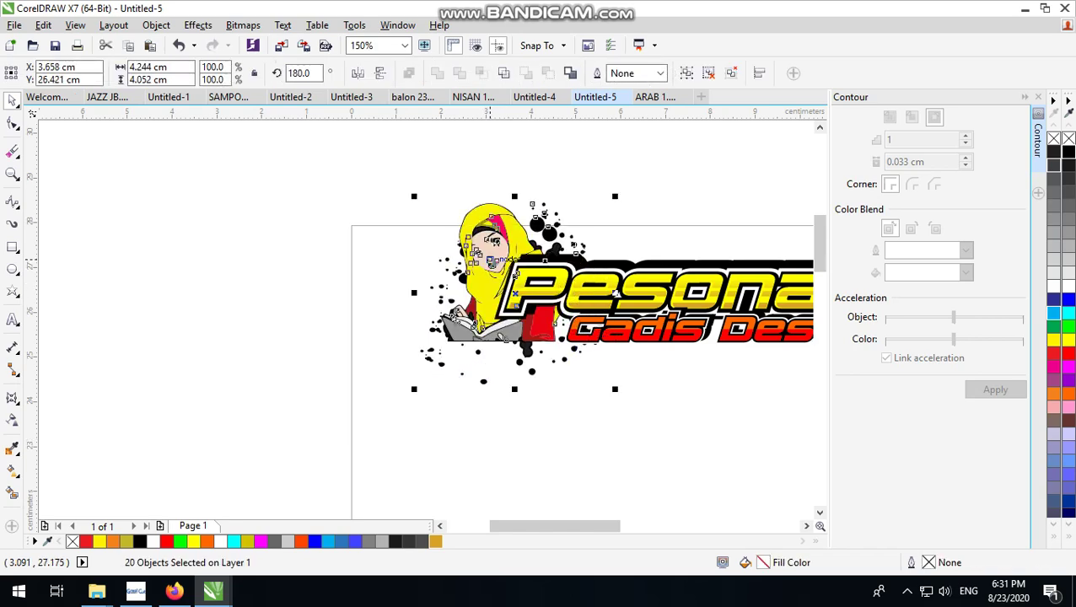
scroll(488, 257, "down", 2)
scroll(506, 236, "up", 2)
scroll(522, 219, "up", 1)
scroll(537, 201, "up", 1)
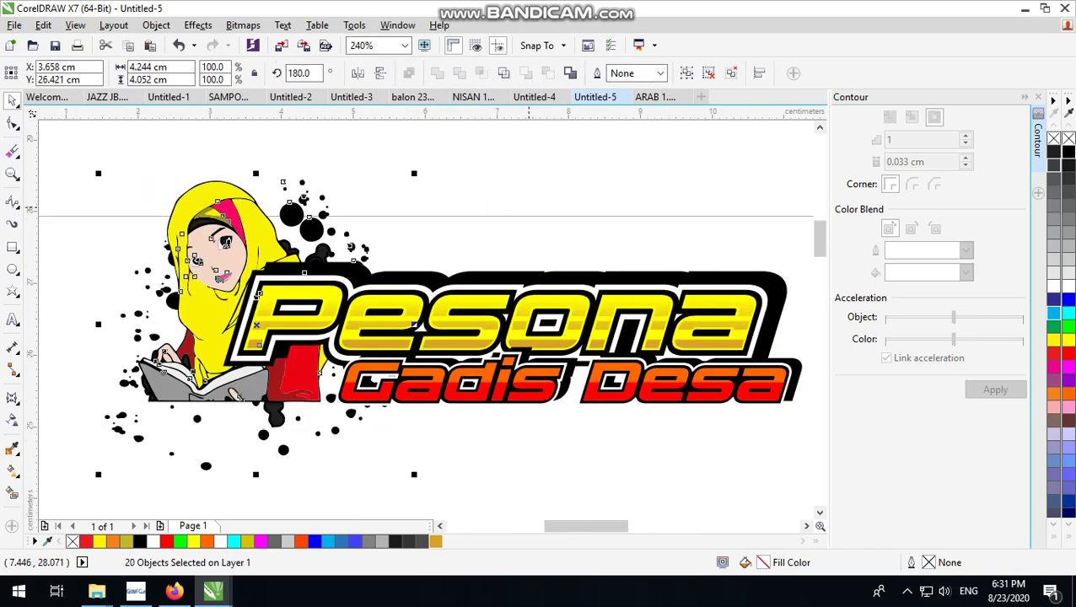
scroll(810, 300, "down", 1)
scroll(810, 300, "up", 2)
scroll(809, 299, "down", 2)
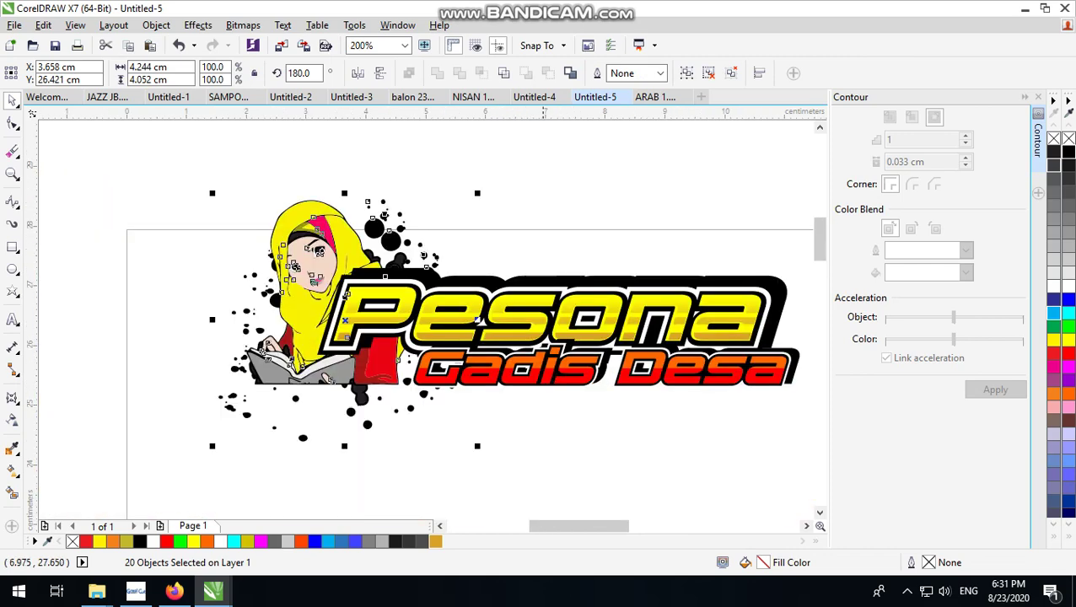
Group the 20 illustration objects, enlarge them to about 107%, and fine-tune their position against the logo.
left_click(688, 72)
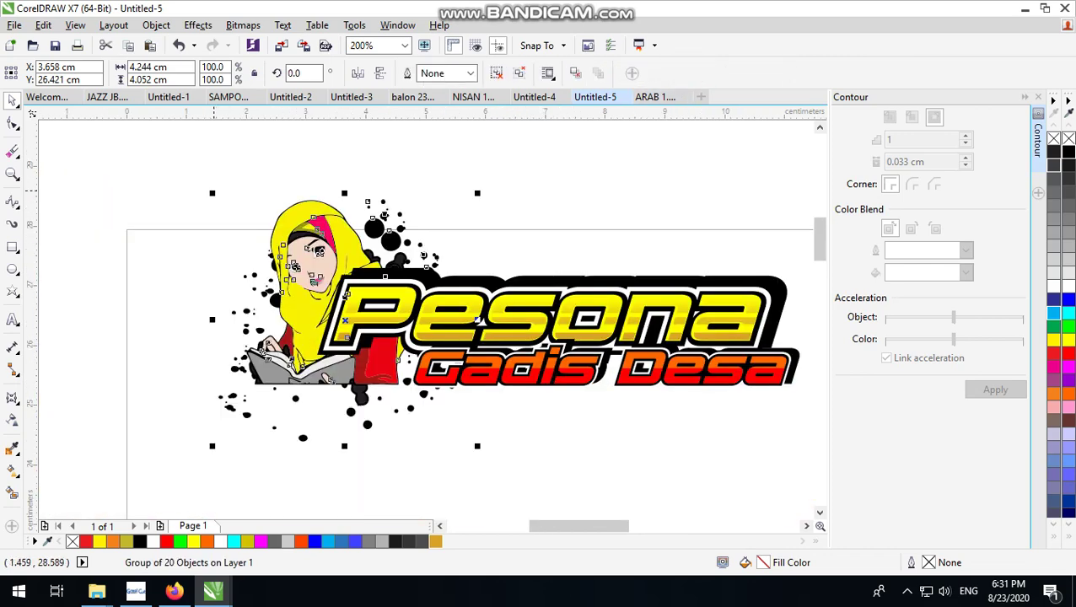
left_click_drag(212, 193, 195, 176)
left_click_drag(270, 308, 299, 305)
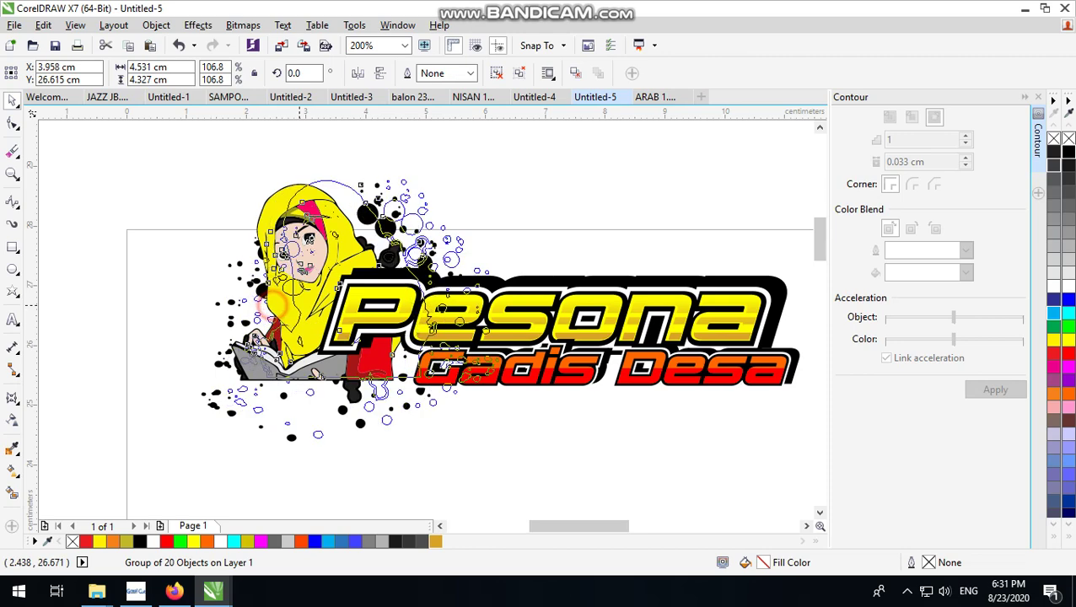
left_click(490, 168)
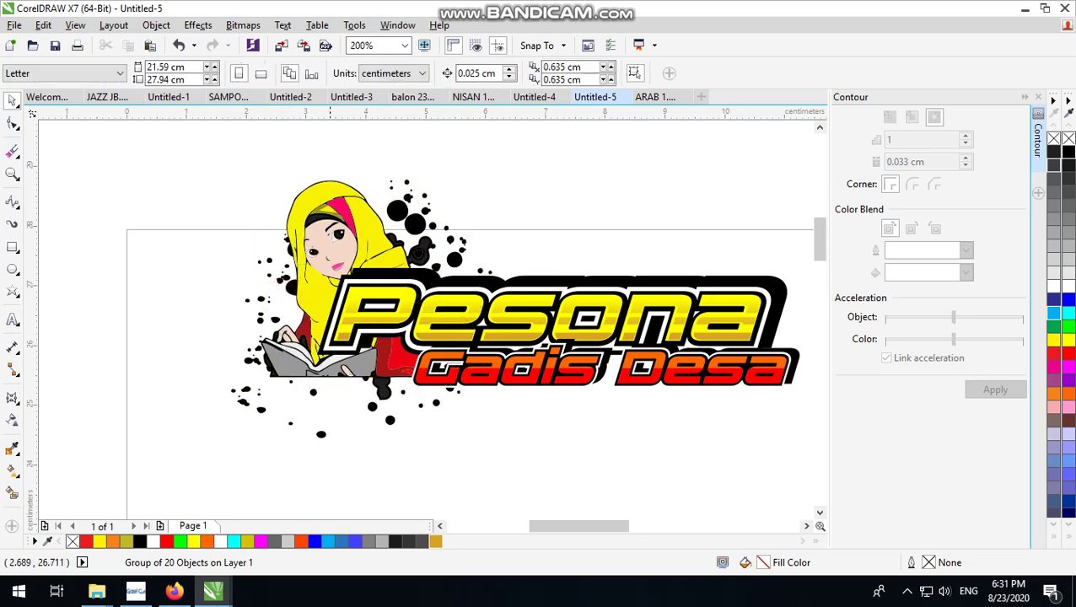
key("Tab")
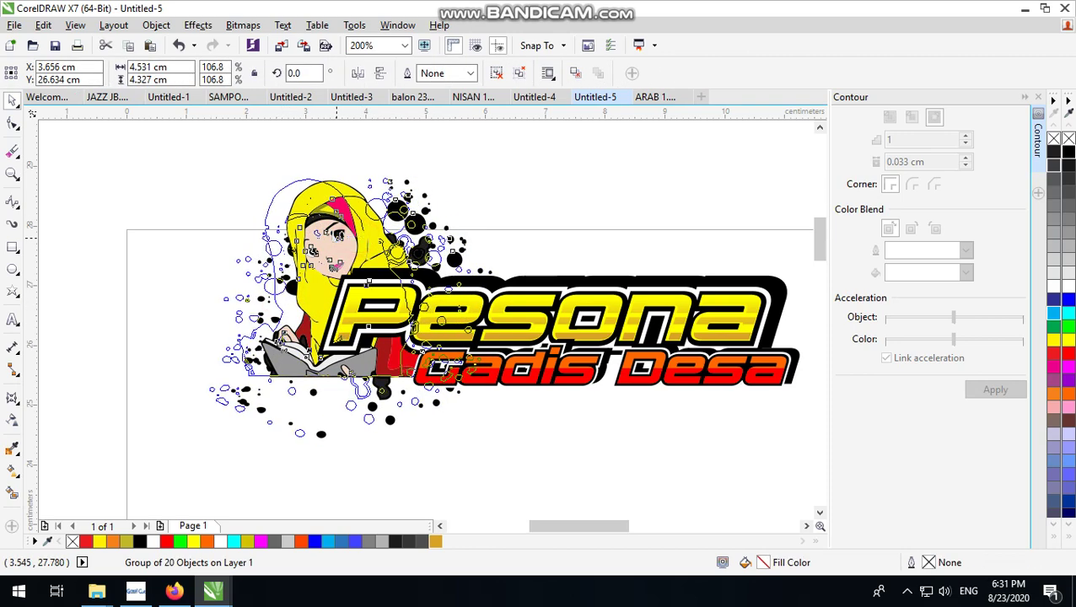
left_click_drag(358, 239, 318, 241)
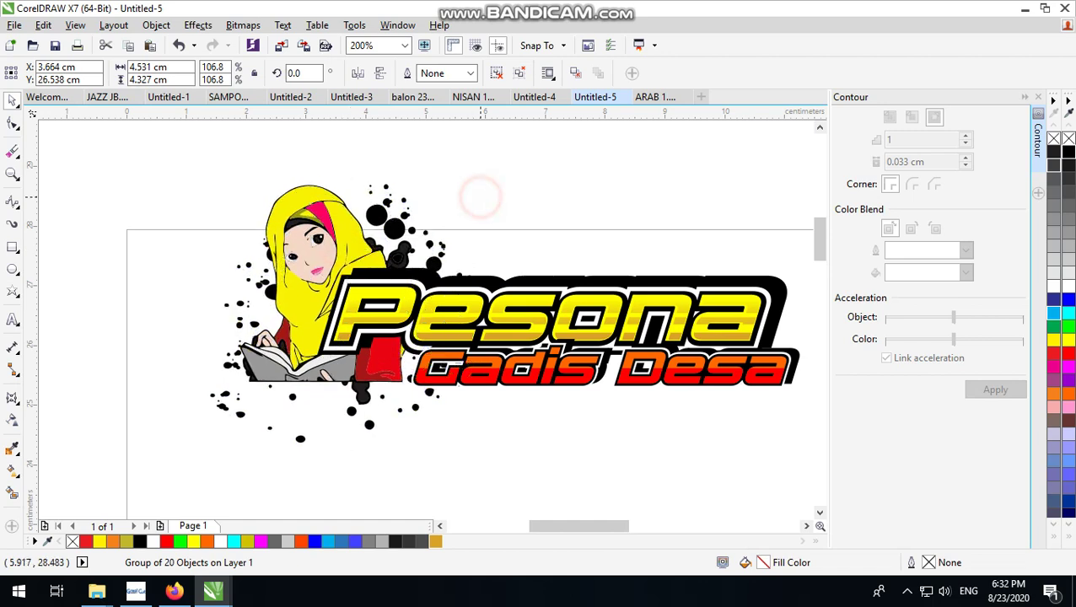
left_click(479, 196)
left_click(390, 226)
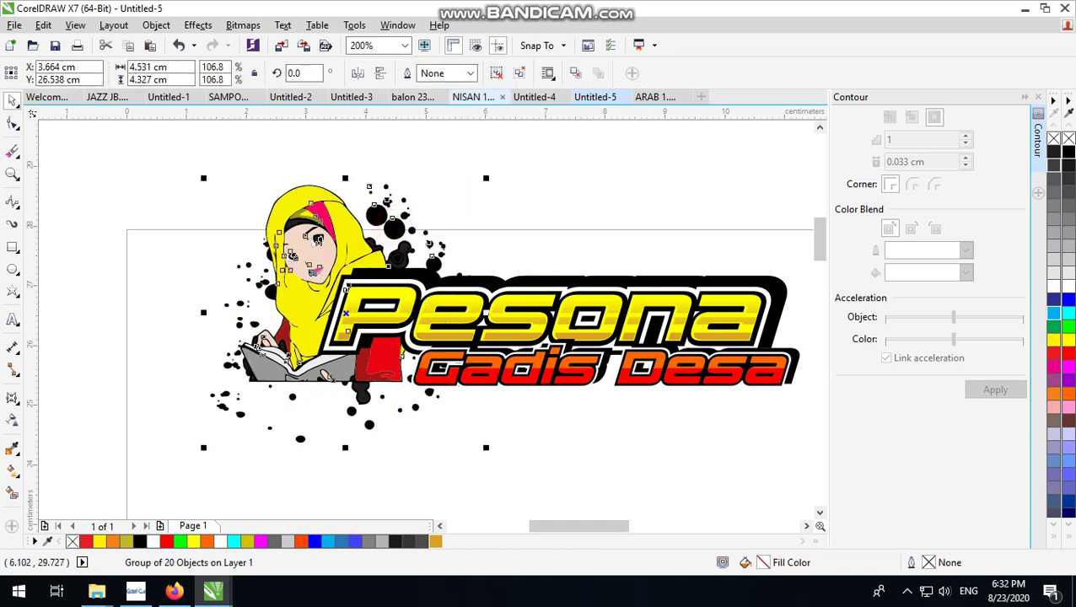
left_click(497, 74)
left_click(463, 183)
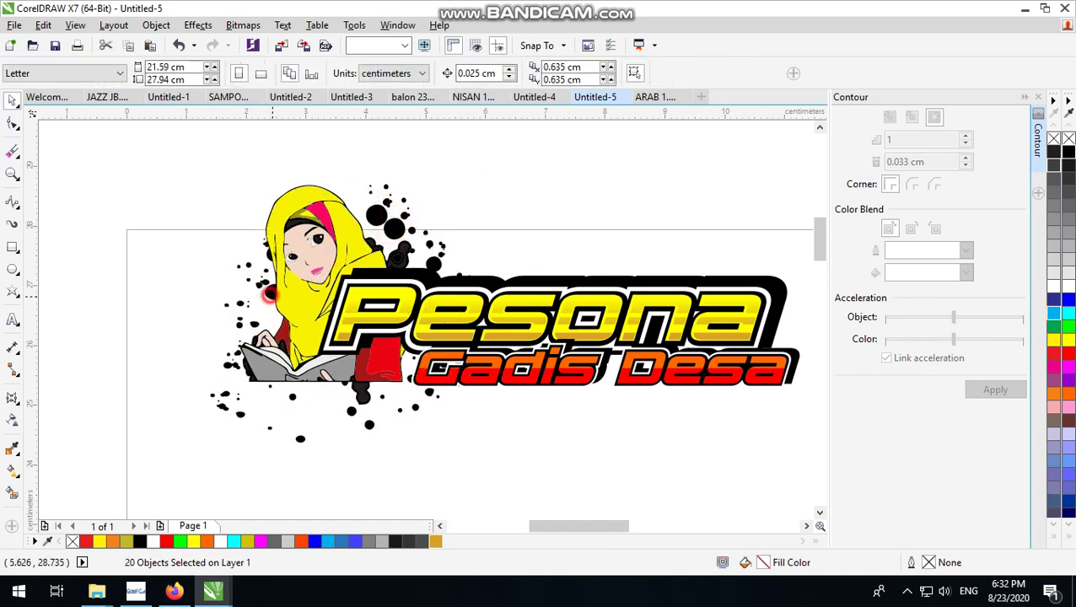
Move the spare splatter cluster left, shrink it to about half and narrower, then ungroup it.
left_click_drag(278, 286, 262, 393)
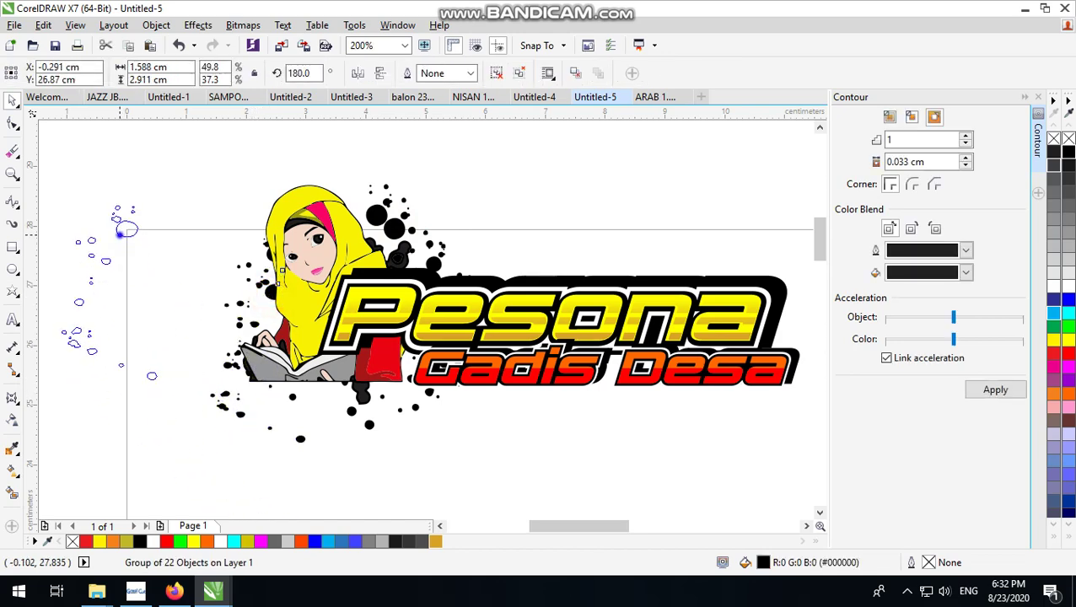
left_click_drag(211, 338, 123, 224)
scroll(122, 224, "down", 1)
scroll(200, 350, "up", 1)
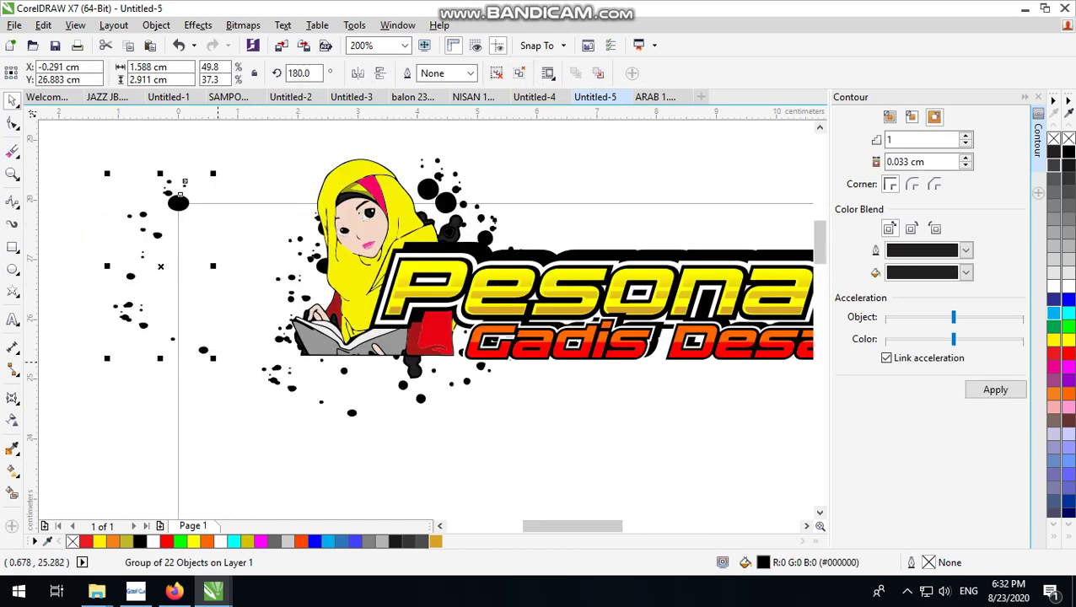
left_click_drag(213, 360, 170, 277)
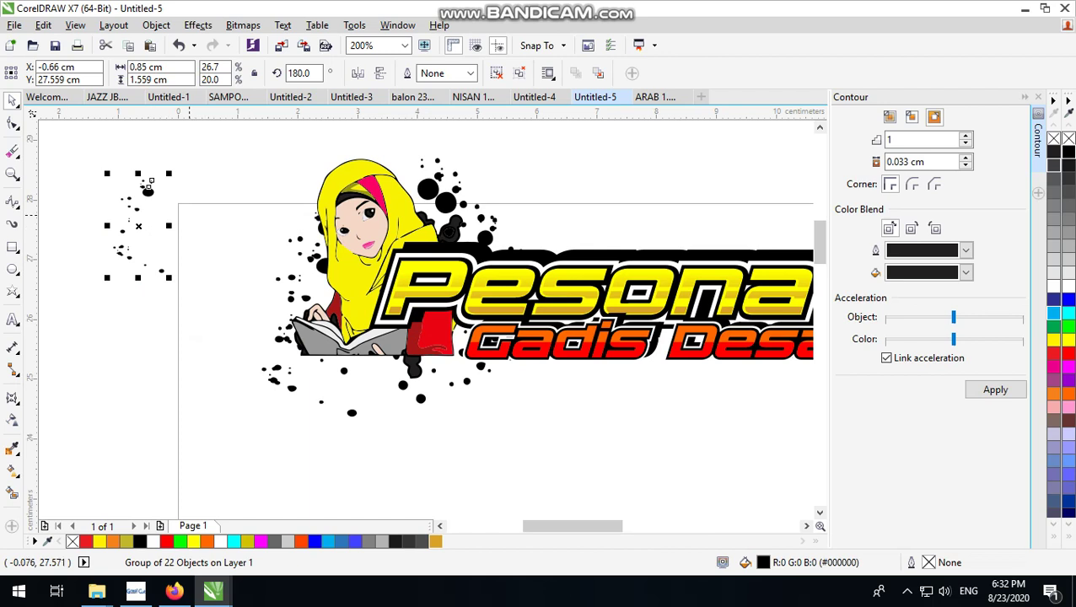
left_click_drag(171, 226, 165, 226)
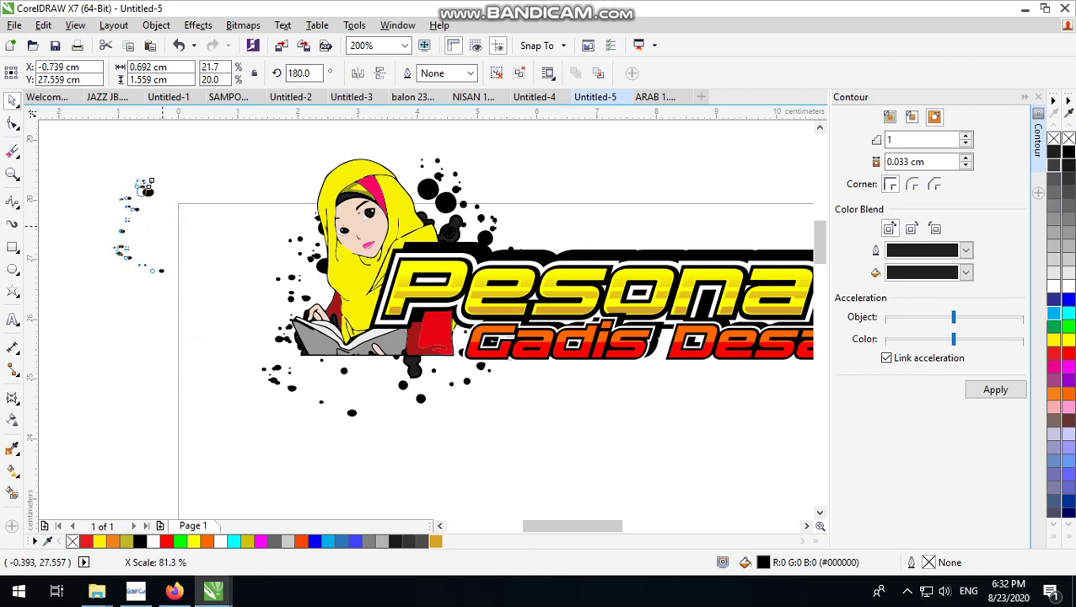
left_click_drag(146, 185, 143, 180)
left_click(501, 72)
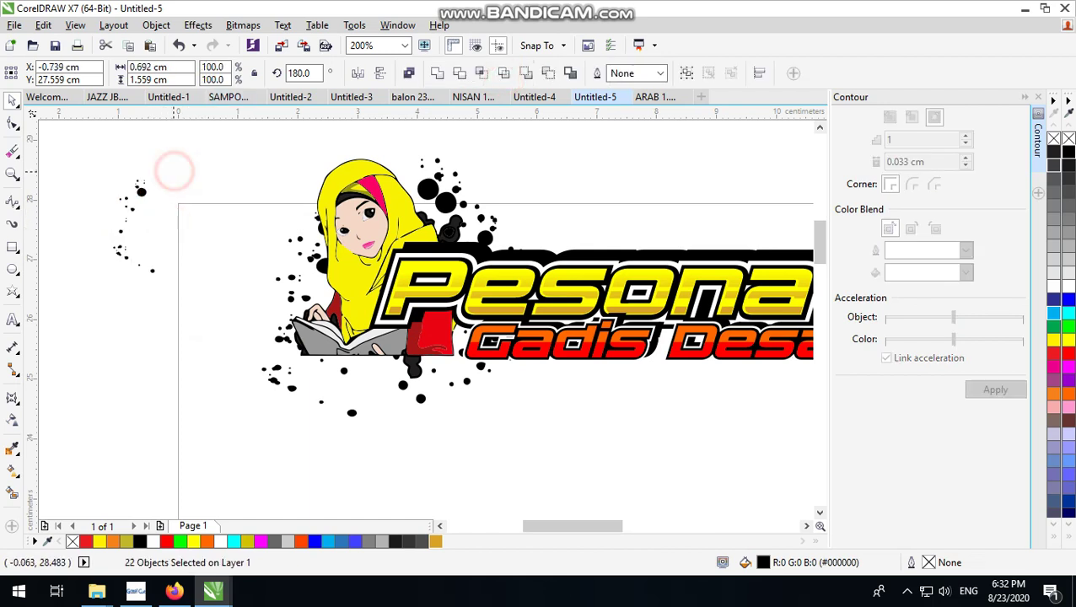
Gather the small splatter dots down beside the girl's book.
mouse_move(161, 255)
left_mouse_down()
mouse_move(148, 268)
mouse_move(80, 164)
left_mouse_up()
left_click_drag(139, 188, 376, 412)
left_click(292, 389)
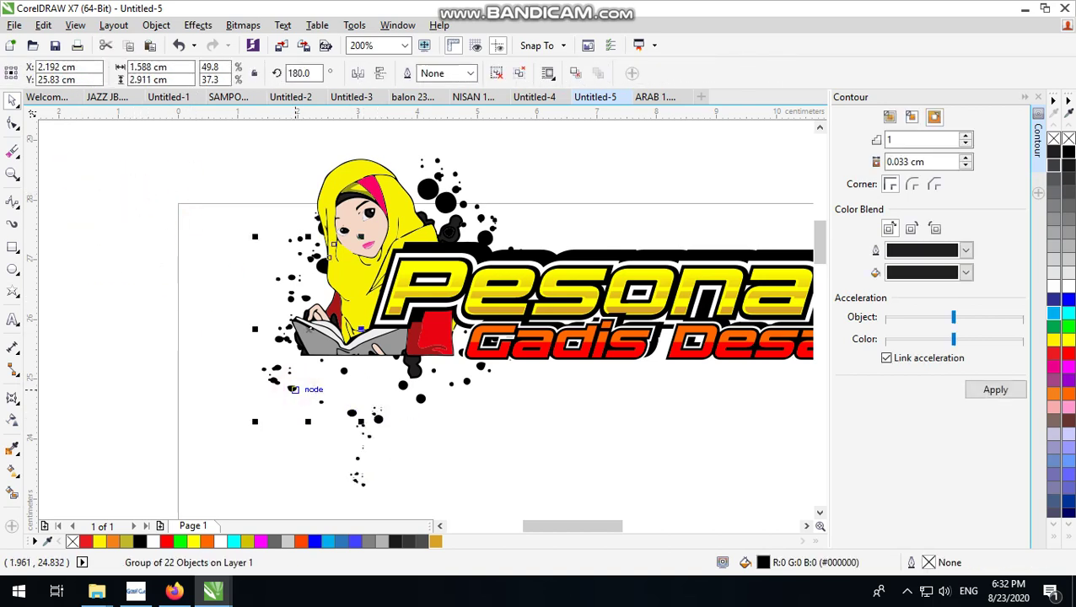
key("Escape")
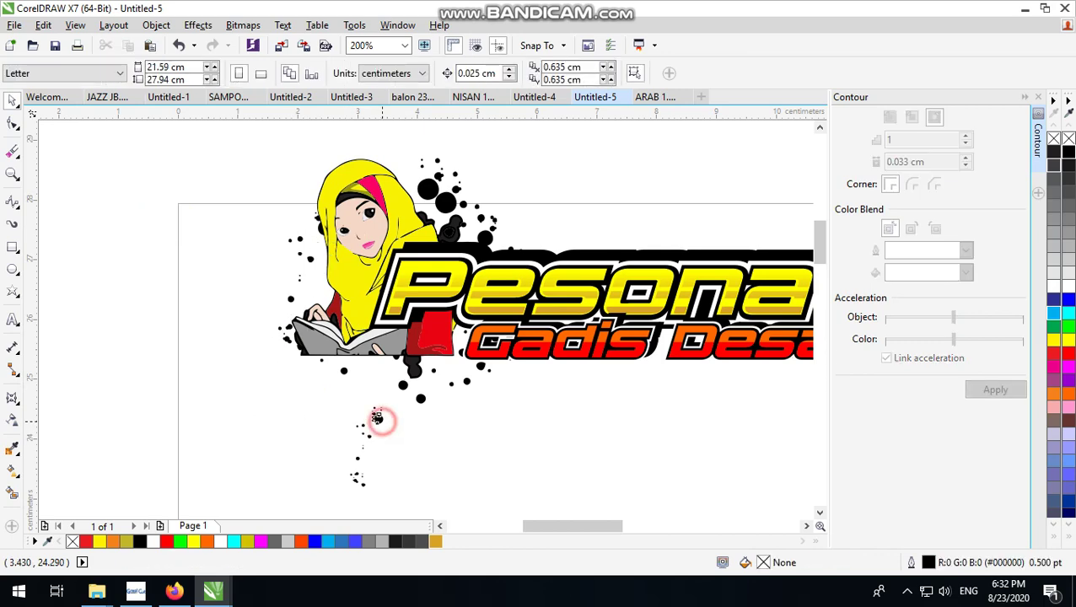
left_click(377, 418)
scroll(377, 418, "down", 1)
scroll(377, 418, "up", 1)
mouse_move(310, 354)
left_mouse_down()
mouse_move(395, 466)
mouse_move(321, 393)
left_mouse_up()
scroll(331, 408, "up", 1)
left_click(361, 339, "shift")
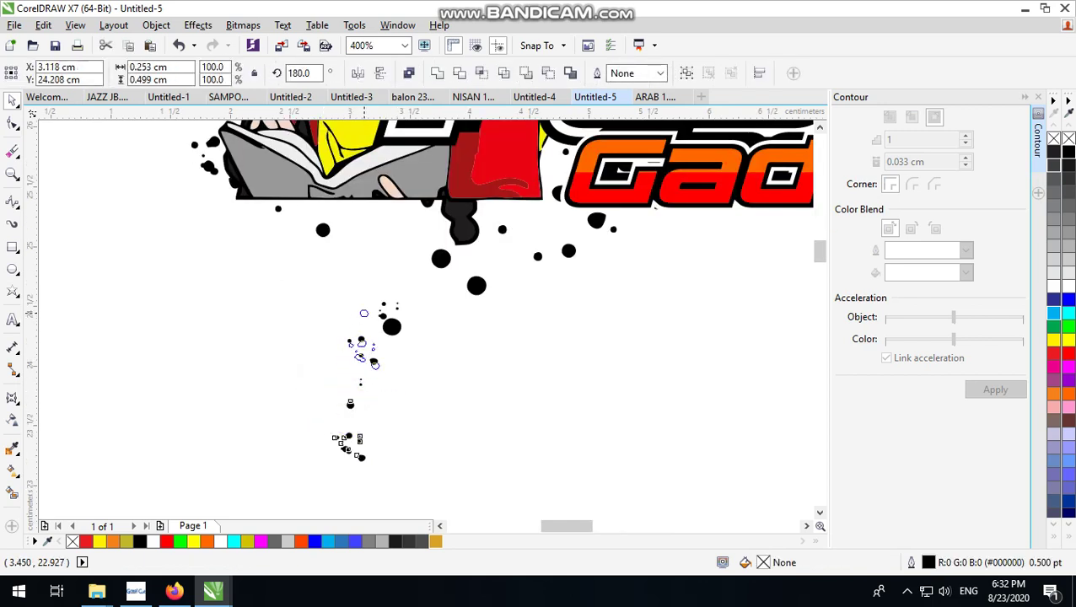
left_click(383, 303, "shift")
mouse_move(382, 302)
left_mouse_down()
mouse_move(352, 285)
mouse_move(371, 291)
left_mouse_up()
Rotate the dot cluster about 102°, double its size, and place it beneath the book.
left_click_drag(413, 399, 304, 250)
left_click(403, 324)
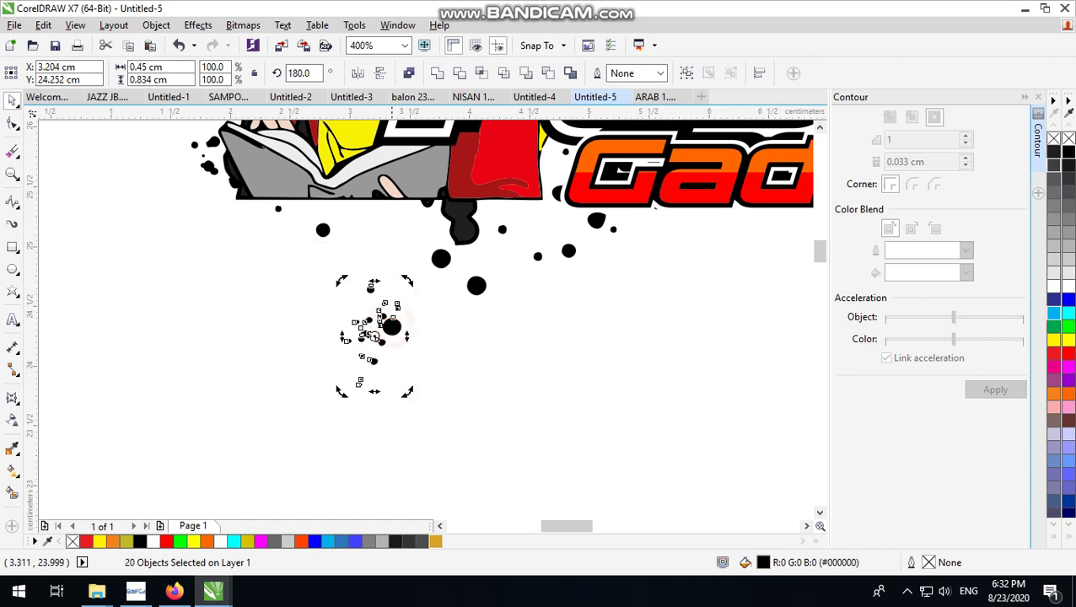
left_click_drag(407, 281, 314, 315)
left_click(351, 320)
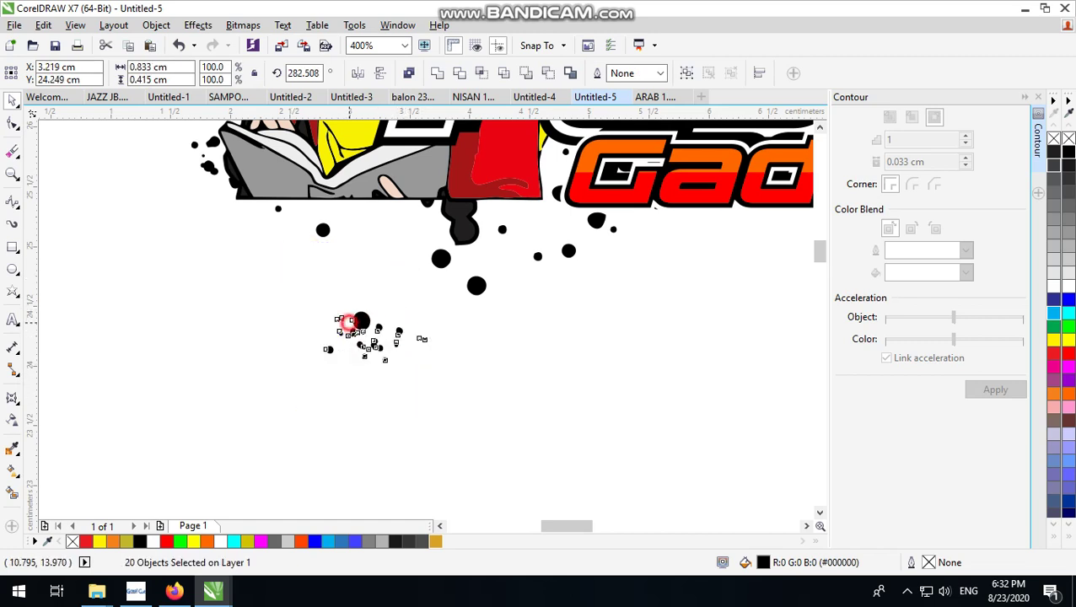
left_click_drag(430, 366, 537, 424)
mouse_move(393, 327)
left_mouse_down()
mouse_move(264, 201)
mouse_move(297, 202)
left_mouse_up()
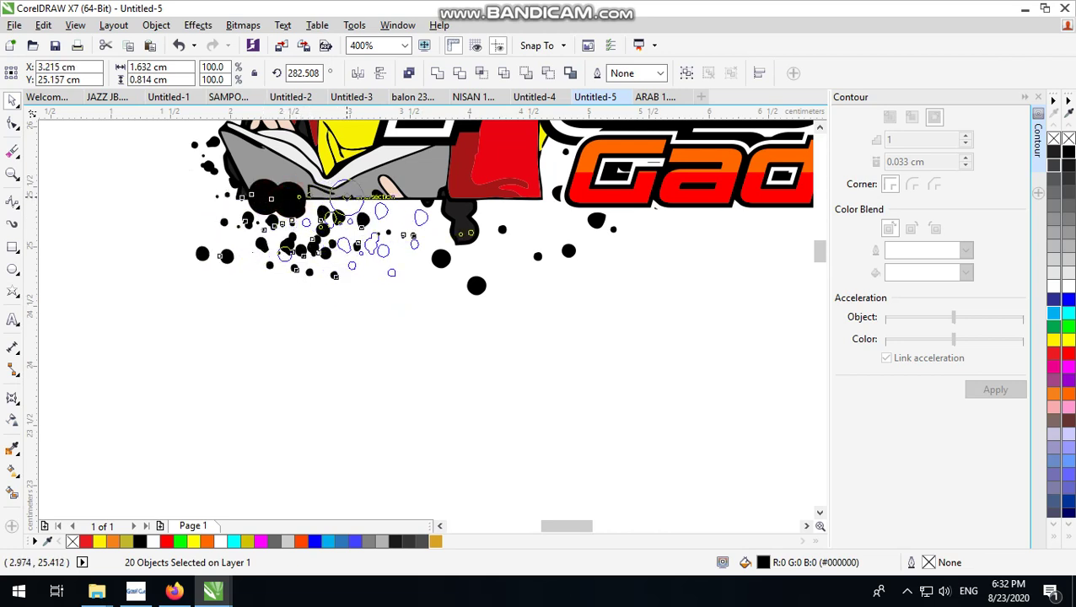
mouse_move(297, 203)
left_mouse_down()
mouse_move(415, 199)
mouse_move(318, 210)
left_mouse_up()
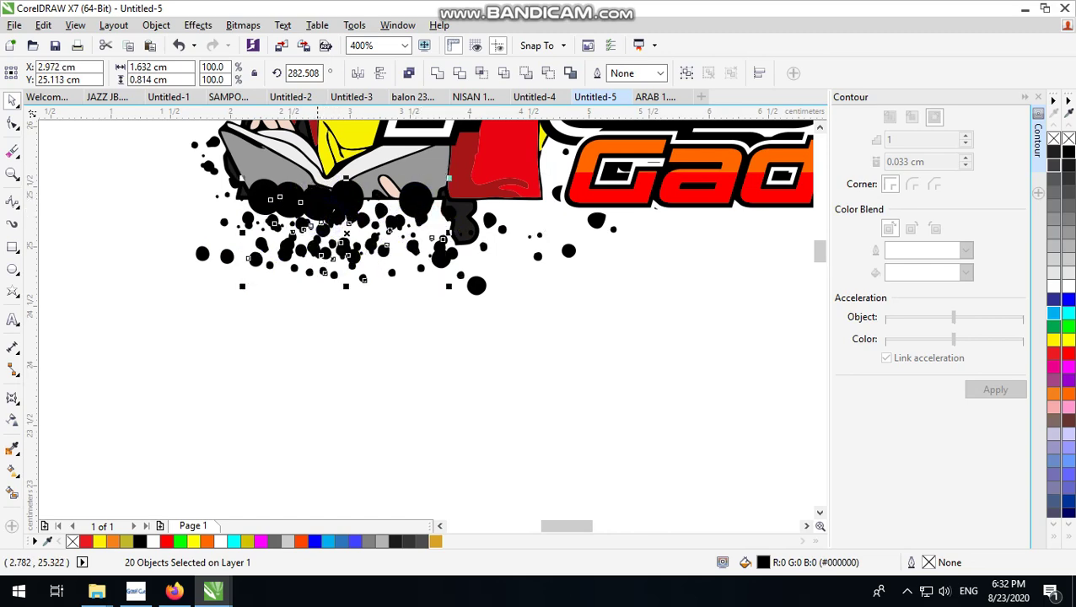
scroll(345, 236, "down", 1)
left_click(418, 358)
Stretch a dot under the book into a test ellipse, then delete it.
scroll(418, 358, "down", 1)
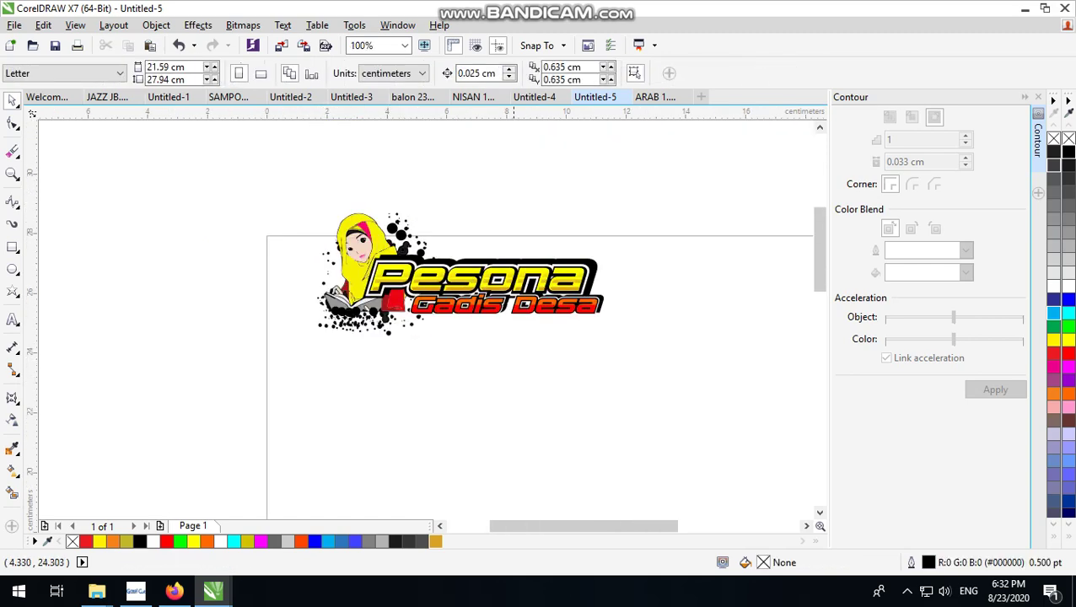
scroll(357, 388, "up", 1)
scroll(358, 389, "up", 4)
scroll(329, 303, "up", 3)
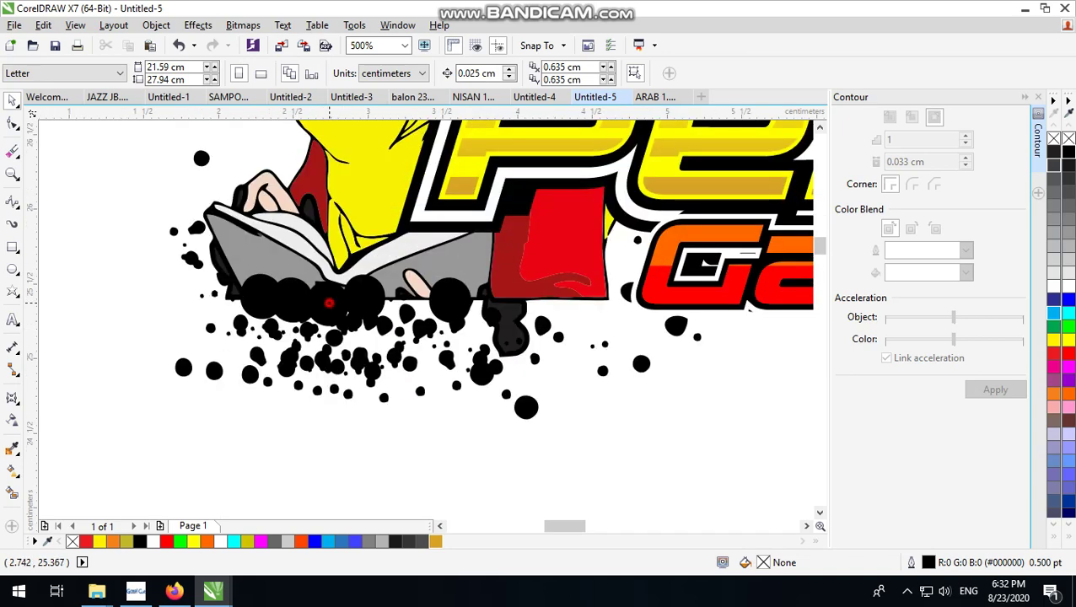
left_click(329, 304)
mouse_move(355, 305)
left_mouse_down()
mouse_move(384, 326)
mouse_move(382, 439)
left_mouse_up()
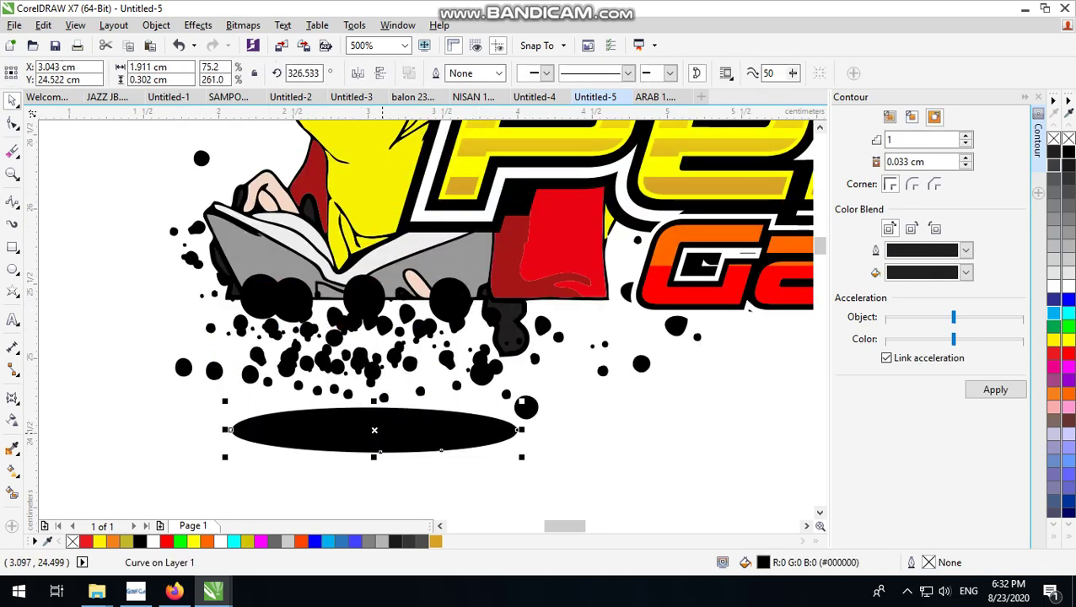
key("Delete")
Select several splatter dots at the cluster's right, then clear the selection.
left_click(371, 369)
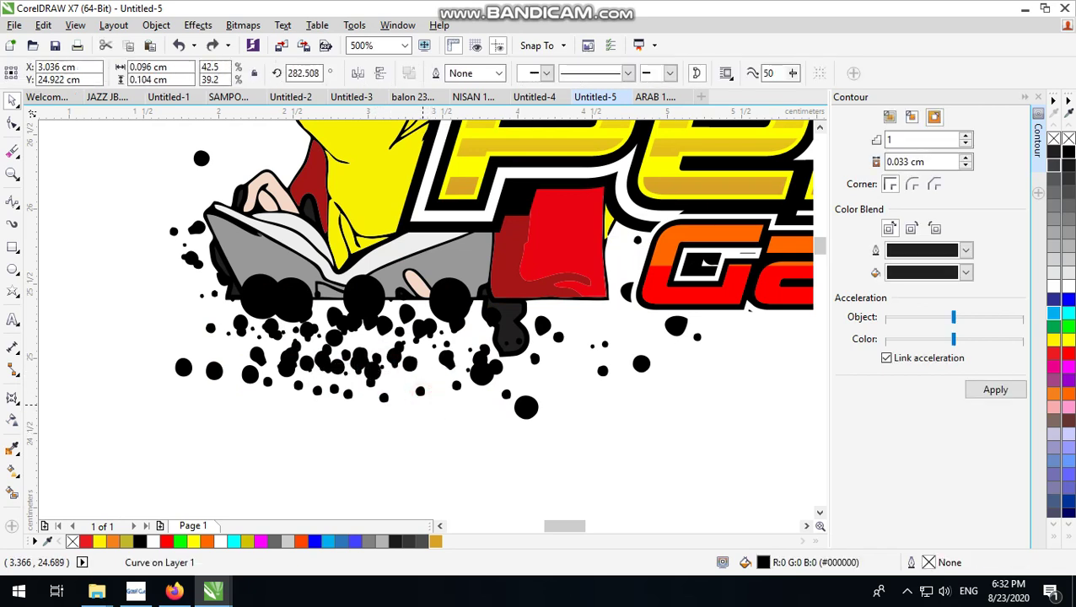
left_click(419, 391)
left_click(486, 369)
mouse_move(470, 338)
left_mouse_down()
mouse_move(506, 387)
mouse_move(501, 370)
left_mouse_up()
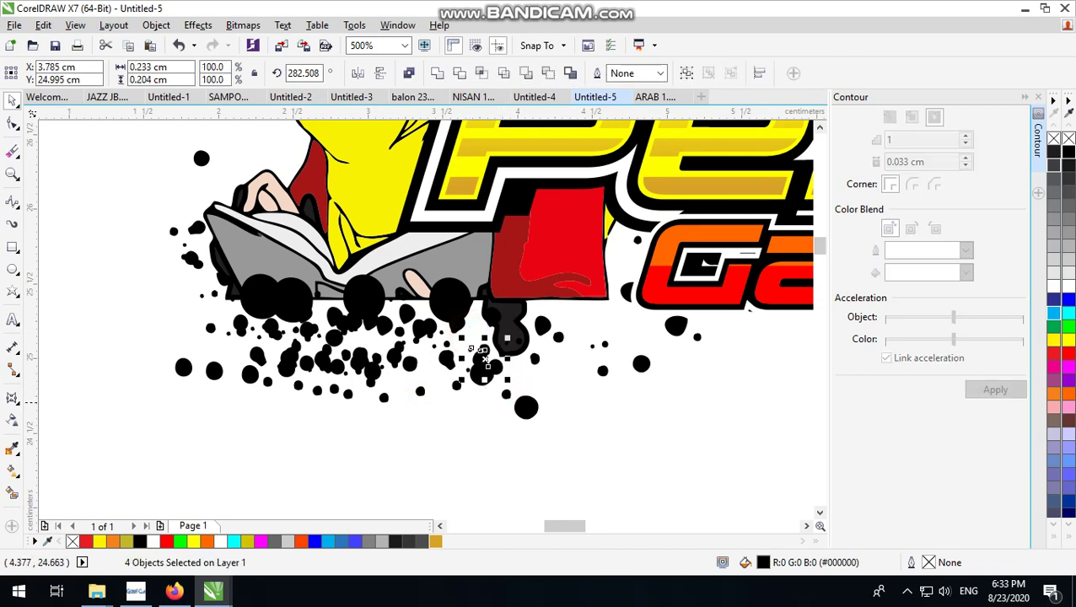
scroll(483, 390, "up", 4)
left_click(466, 358, "shift")
scroll(462, 363, "down", 1)
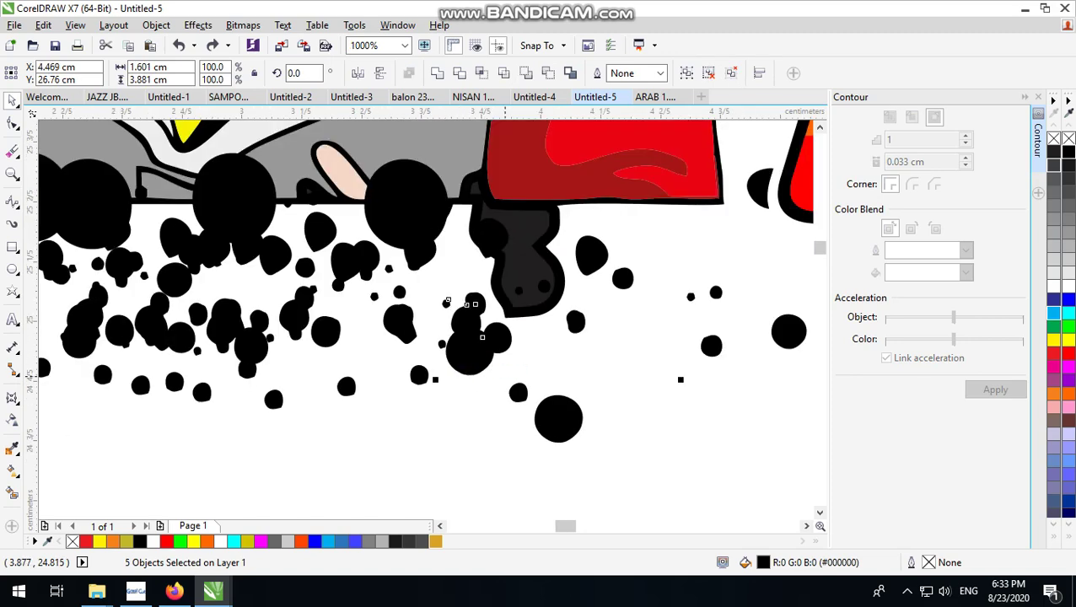
scroll(460, 361, "down", 1)
scroll(455, 358, "down", 2)
scroll(453, 359, "up", 2)
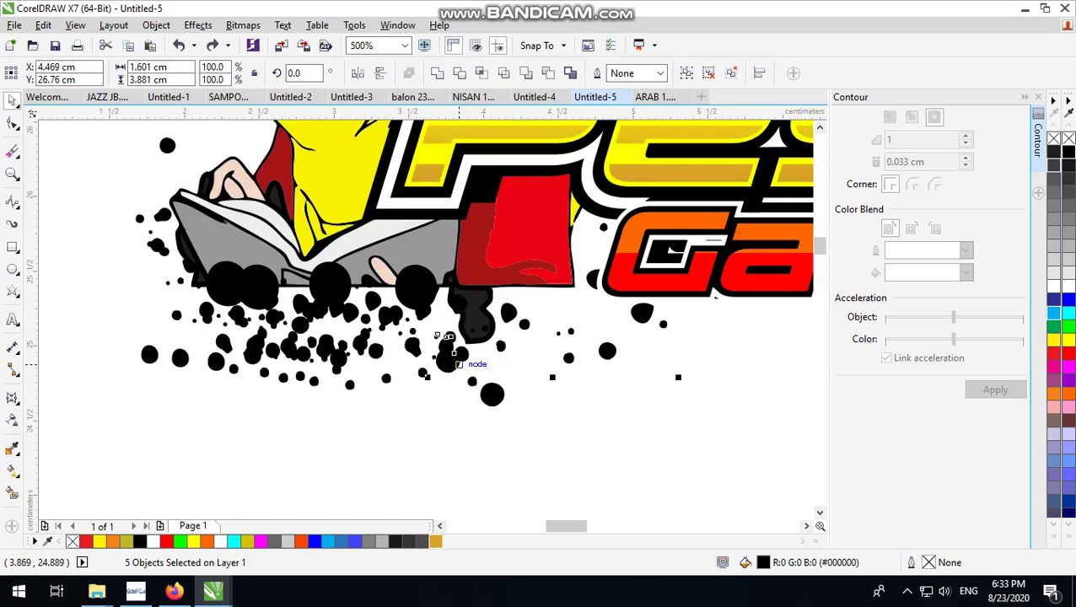
scroll(447, 358, "down", 2)
left_click(483, 415)
scroll(438, 379, "up", 2)
scroll(421, 371, "up", 2)
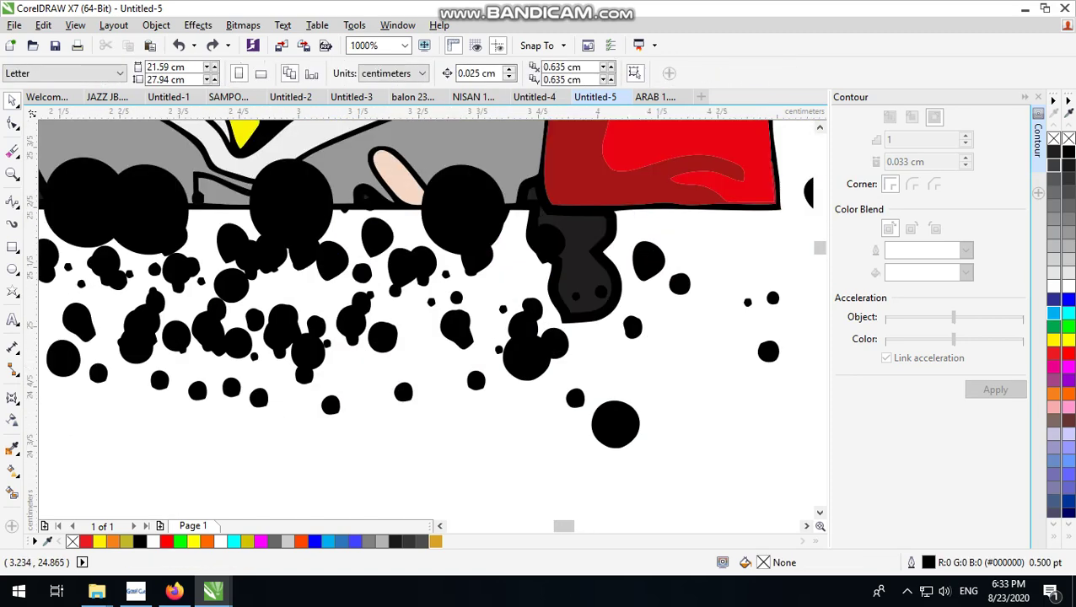
Stretch seven dots beneath the book into wide ellipses and tuck them along its bottom edge.
left_click_drag(253, 292, 359, 388)
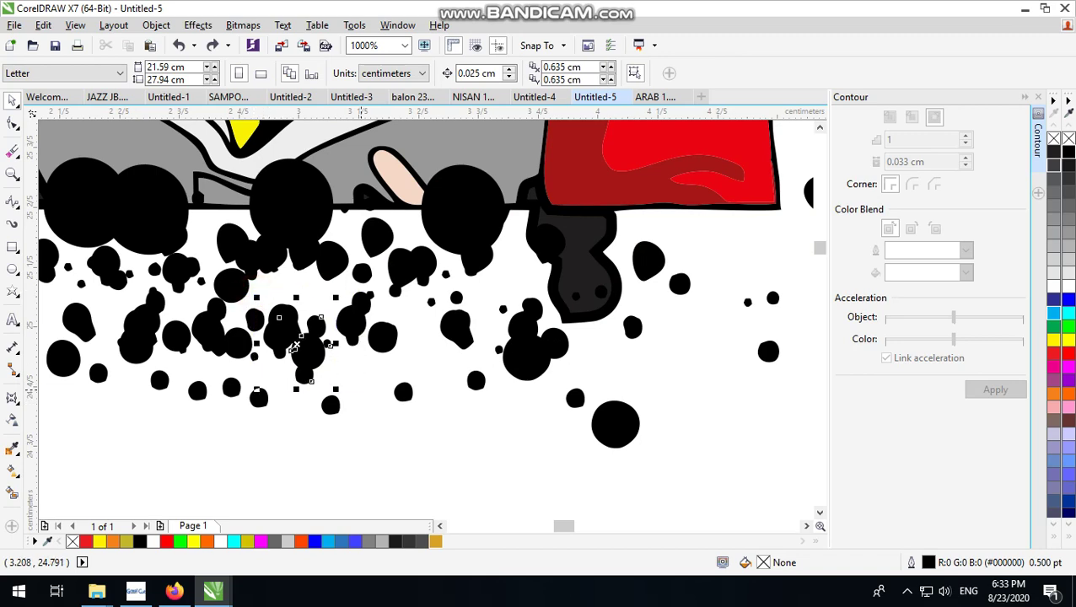
scroll(296, 346, "down", 1)
left_click_drag(336, 354, 428, 354)
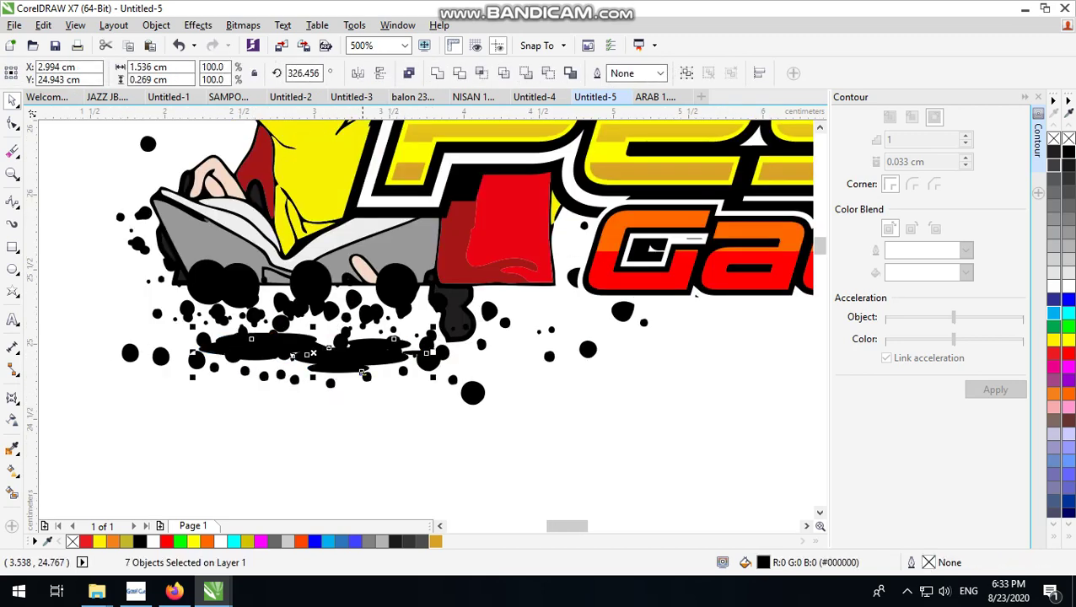
left_click_drag(364, 372, 378, 305)
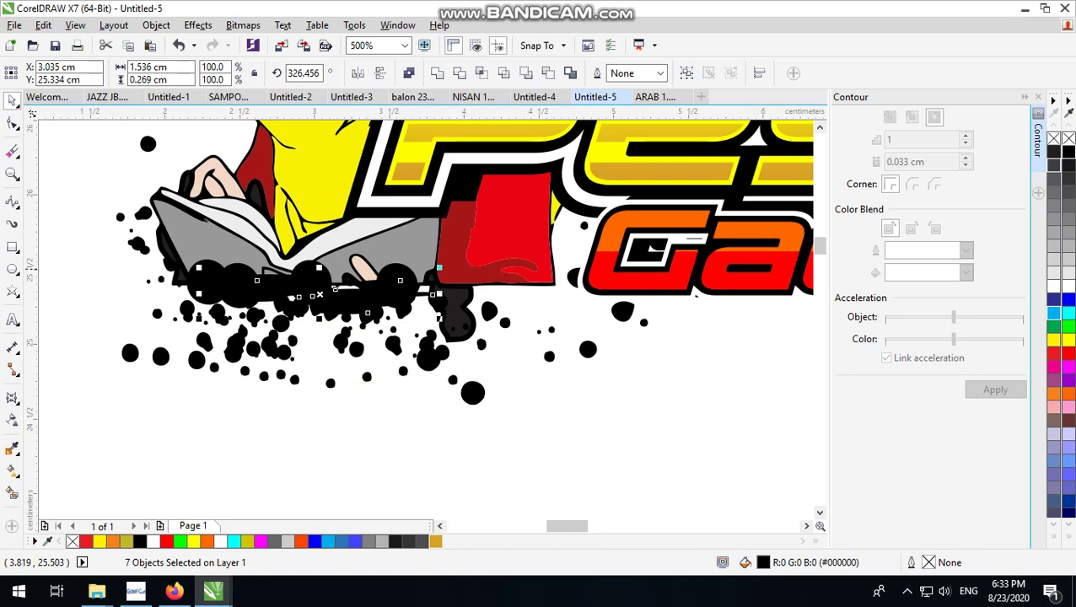
key("ctrl+z")
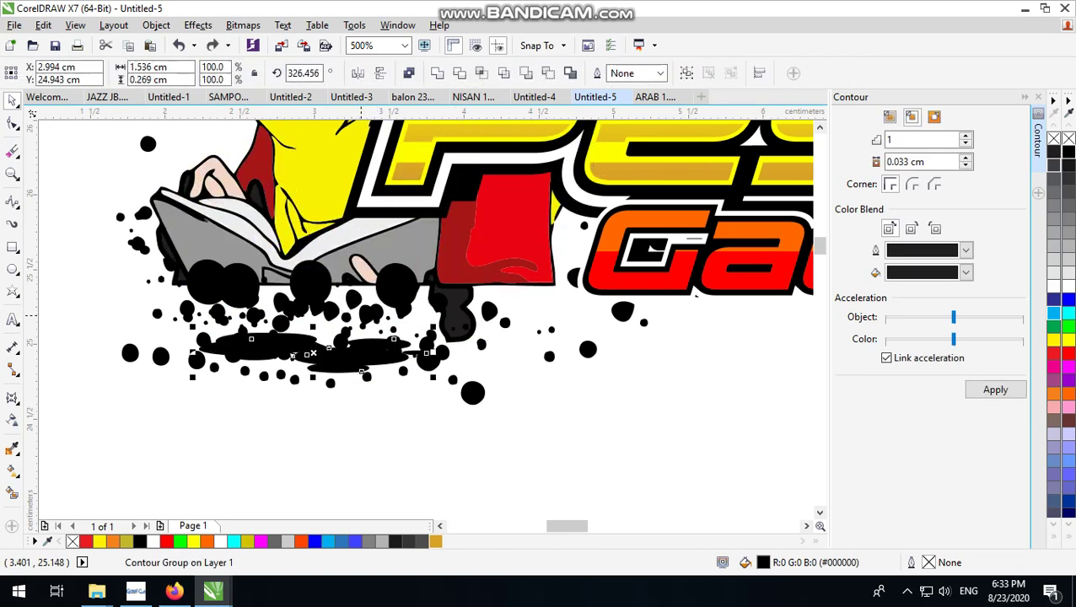
left_click_drag(313, 353, 301, 293)
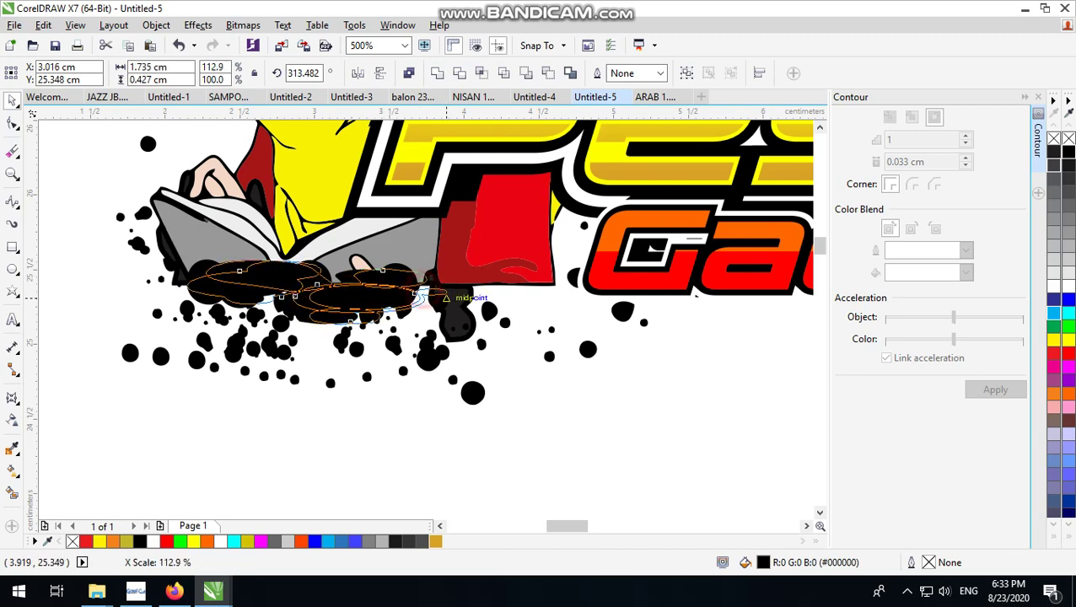
key("F3")
Deselect the ellipses, zoom to the logo, and collapse the Contour docker.
left_click(439, 395)
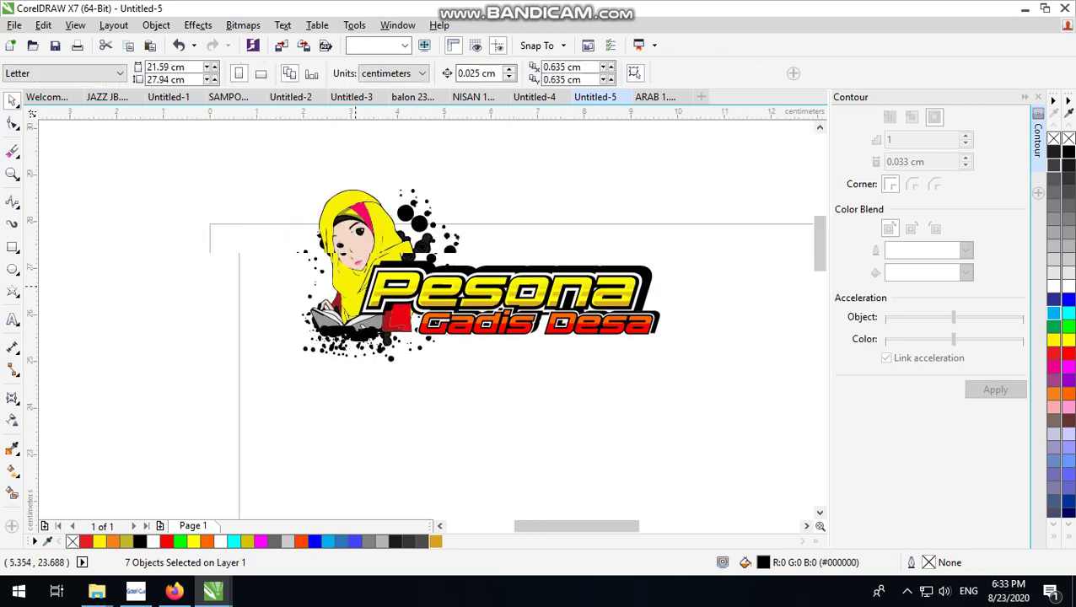
scroll(357, 286, "up", 2)
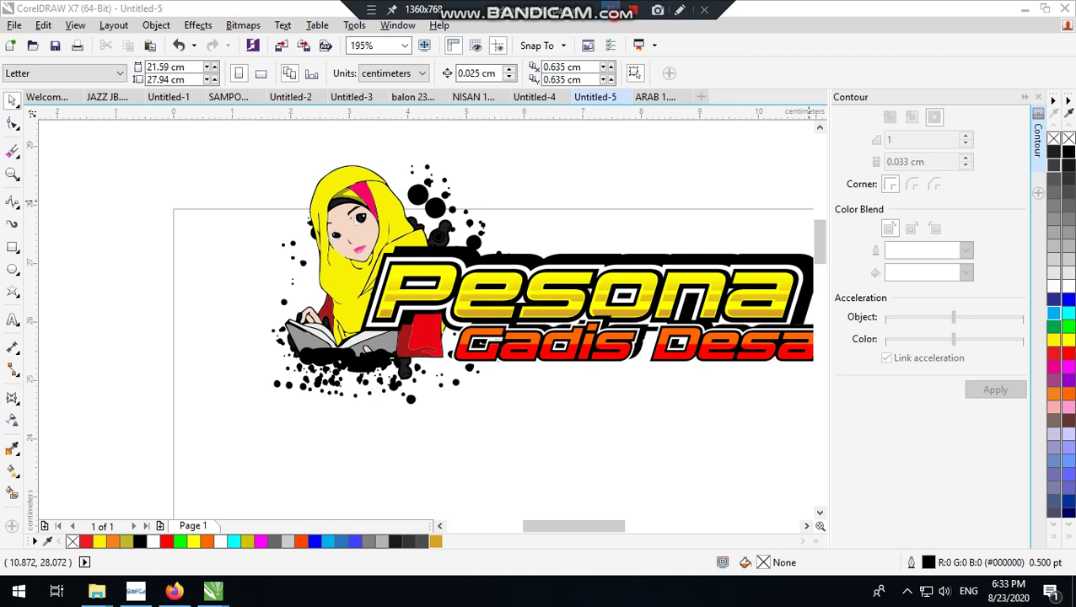
left_click(679, 160)
scroll(478, 269, "down", 3)
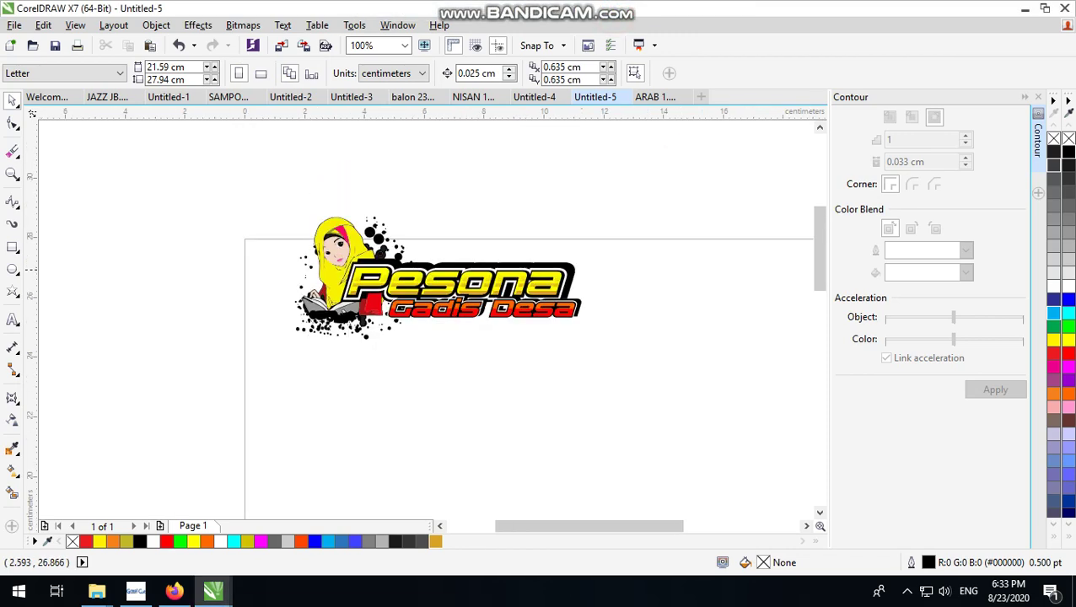
scroll(452, 288, "up", 3)
scroll(219, 198, "up", 1)
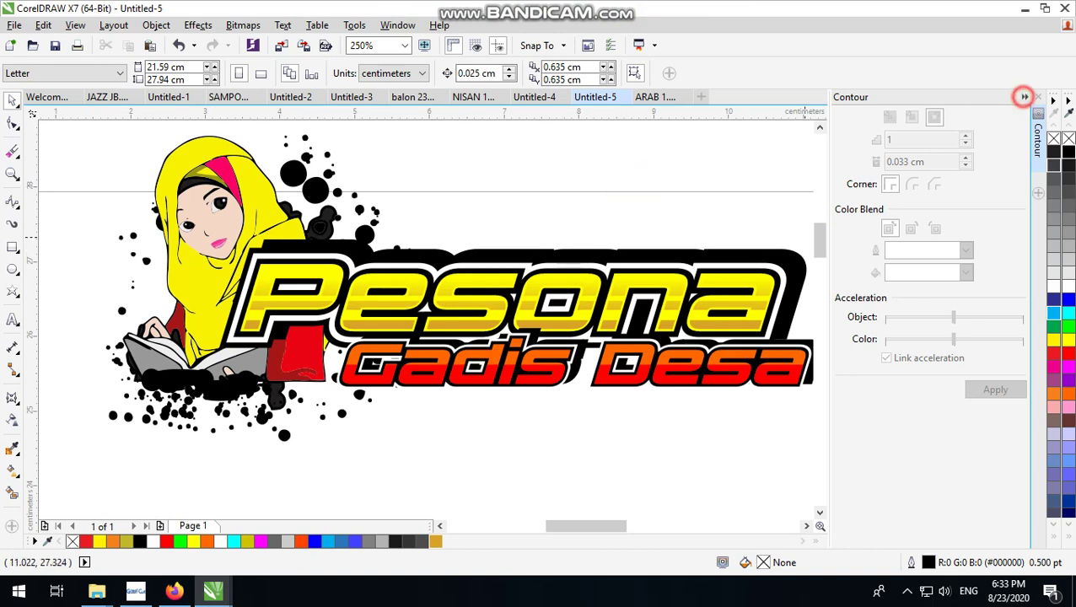
left_click(1024, 97)
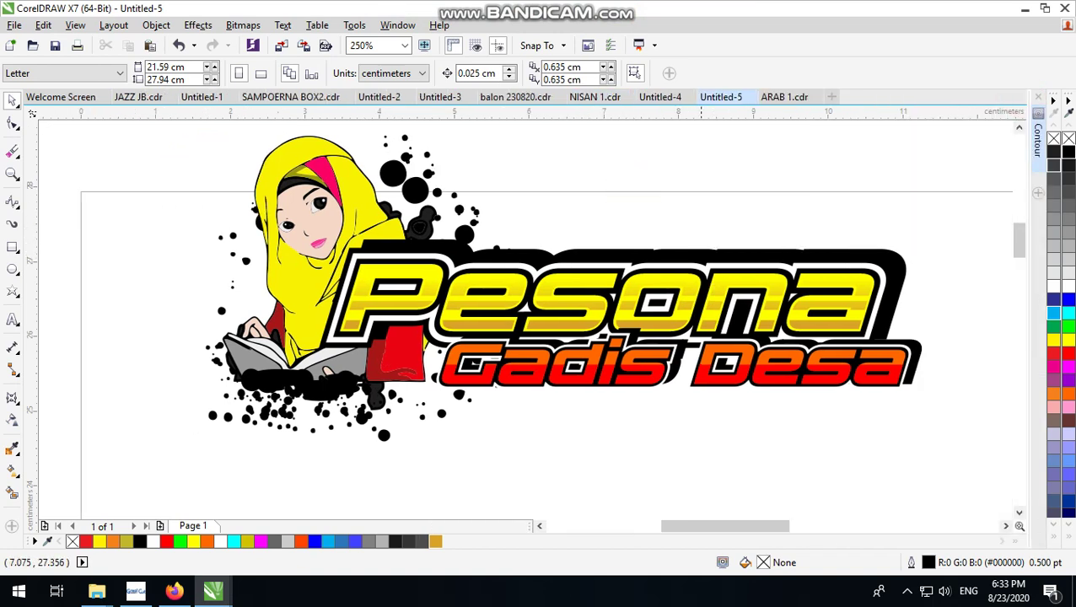